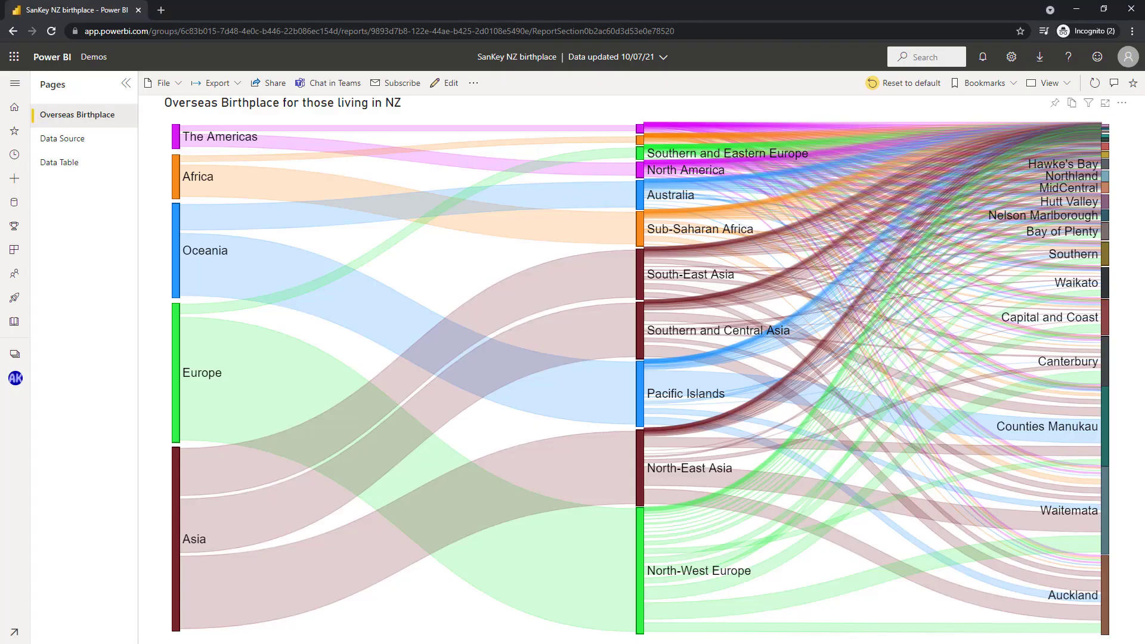
# Step: Examine the report's Data Table layout and Overseas Birthplace Sankey, and review the NZcensus query's columns in Power Query Editor
pyautogui.click(69, 172)
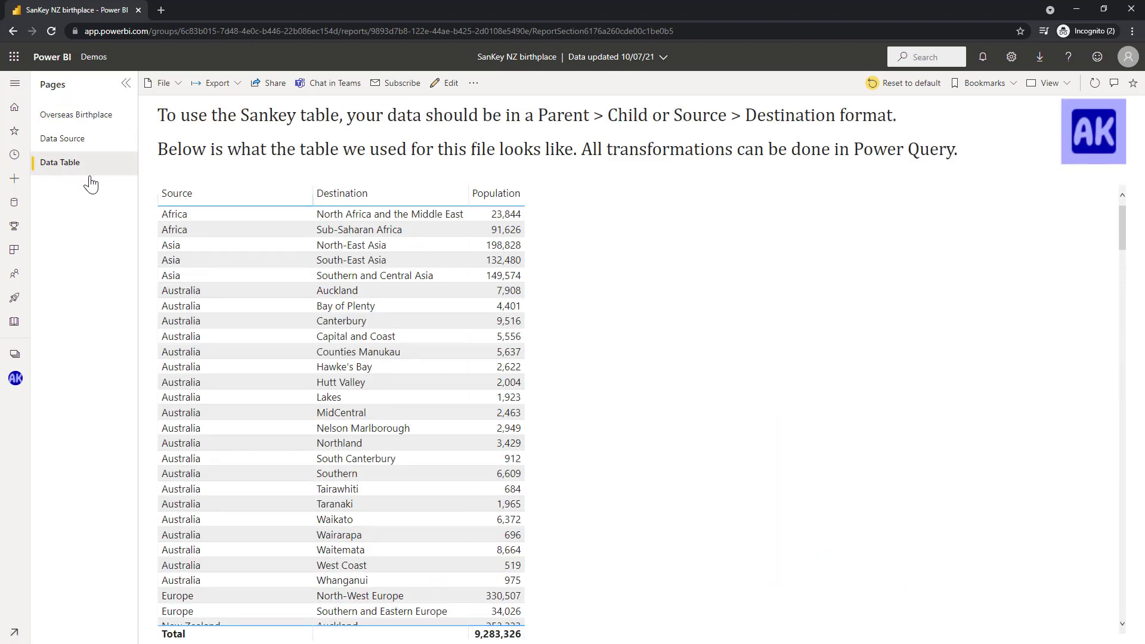
pyautogui.click(228, 203)
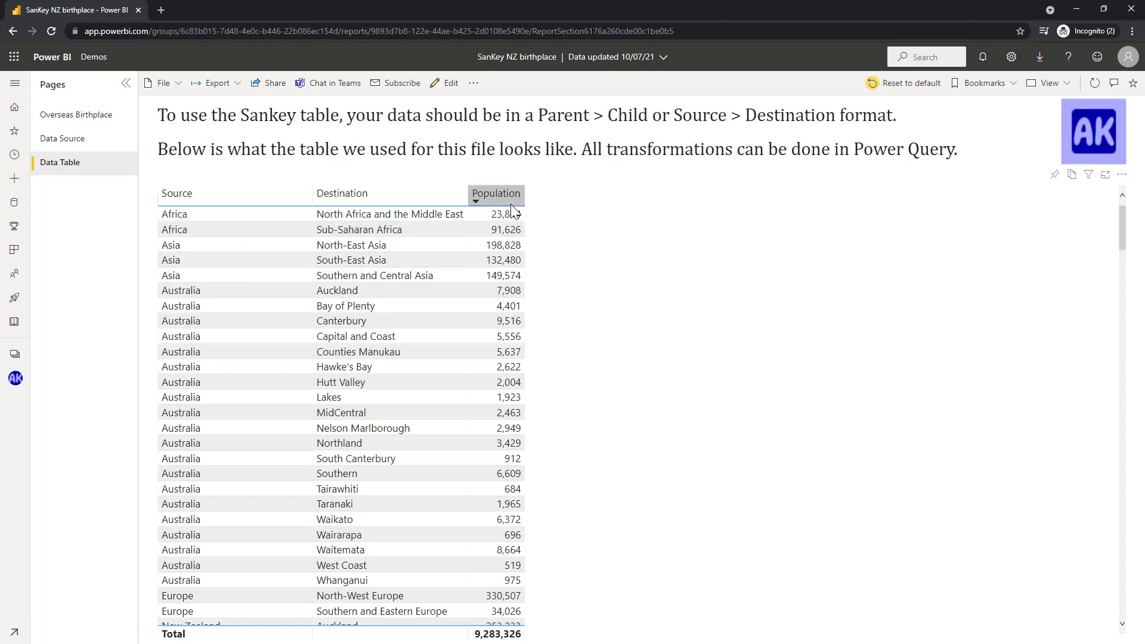
pyautogui.click(96, 127)
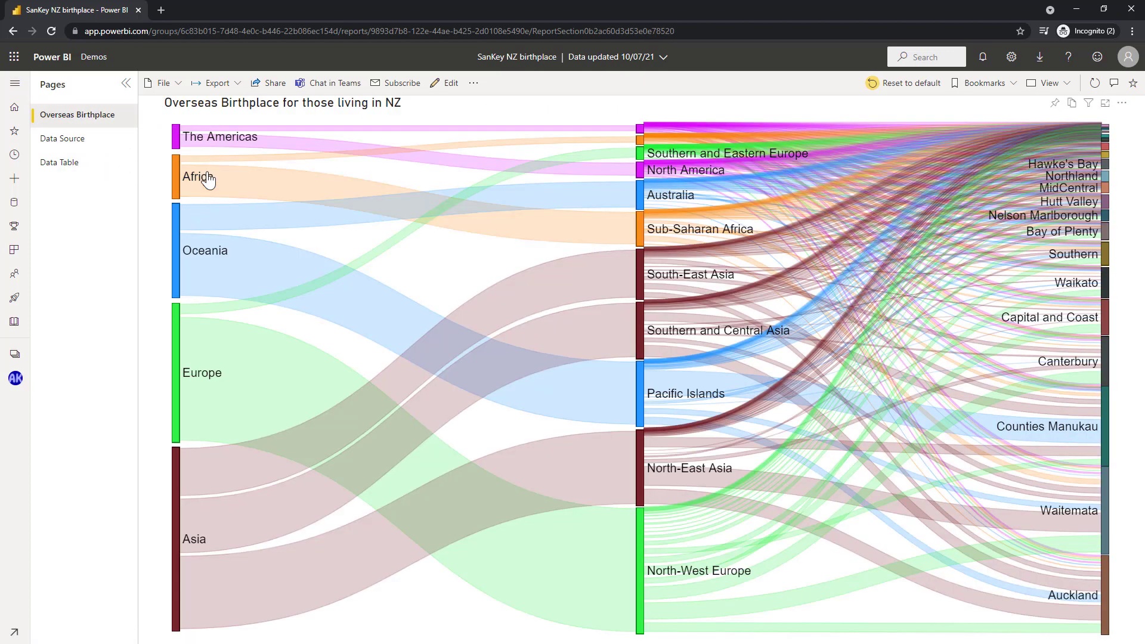
pyautogui.moveTo(223, 170)
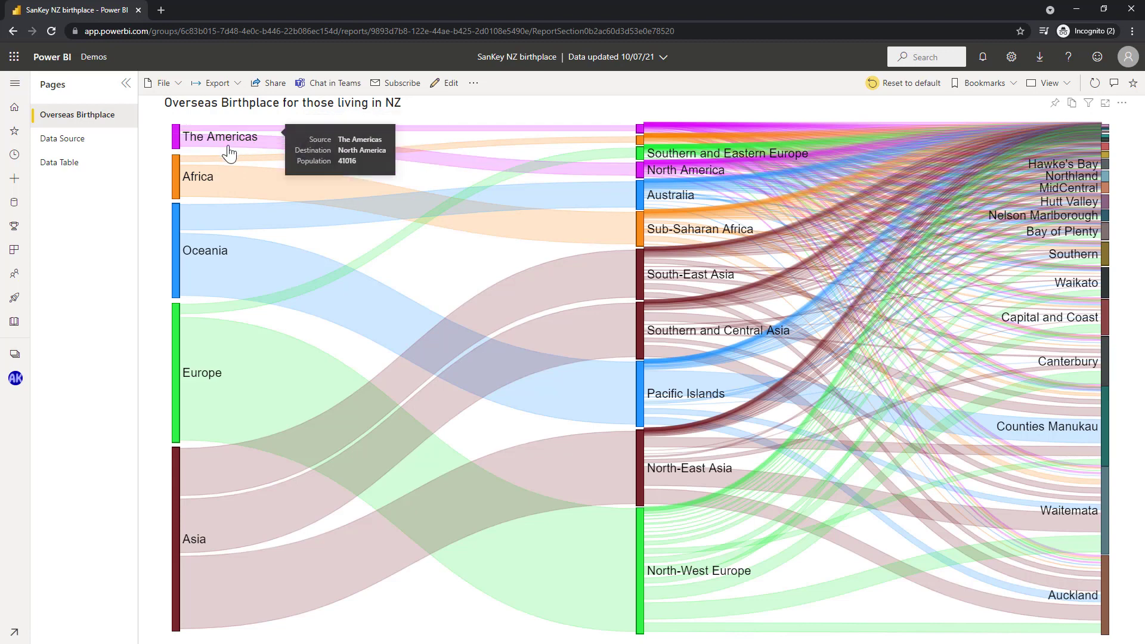
pyautogui.moveTo(188, 145)
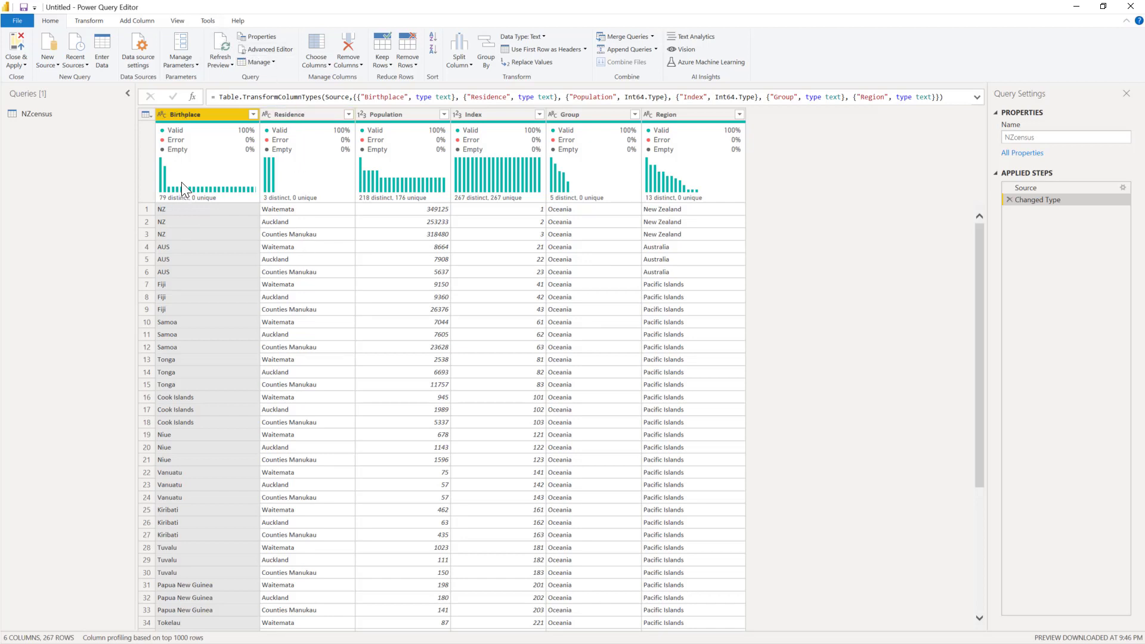
pyautogui.moveTo(194, 160)
pyautogui.moveTo(399, 127)
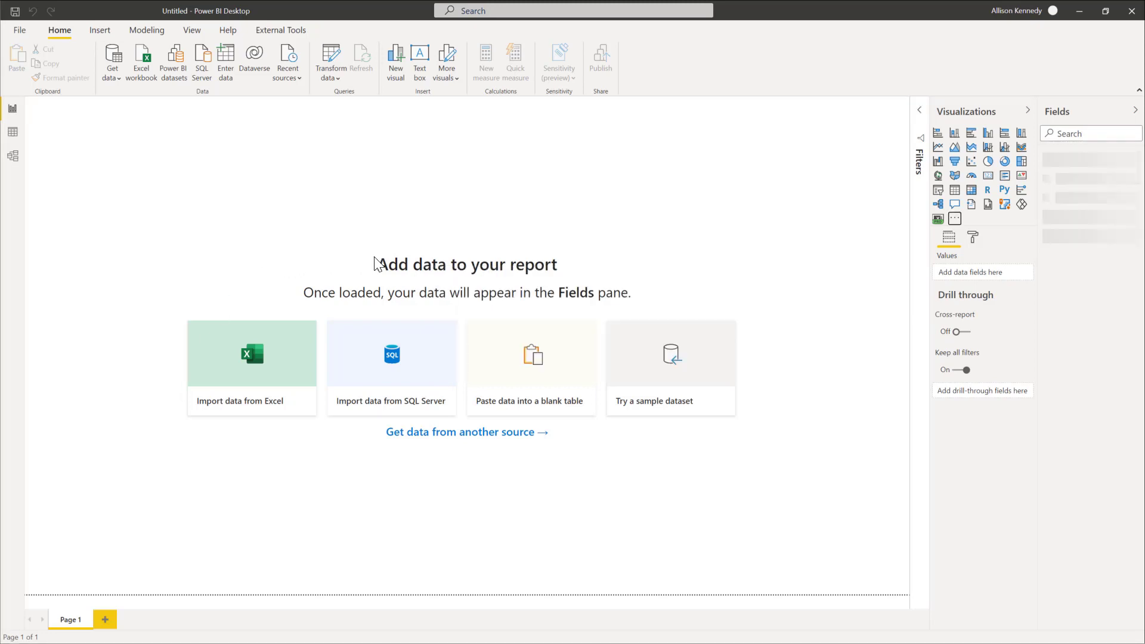
# Step: Search AppSource for "sankey" and import the Sankey Chart custom visual into the report in Power BI Desktop
pyautogui.click(955, 219)
pyautogui.click(982, 223)
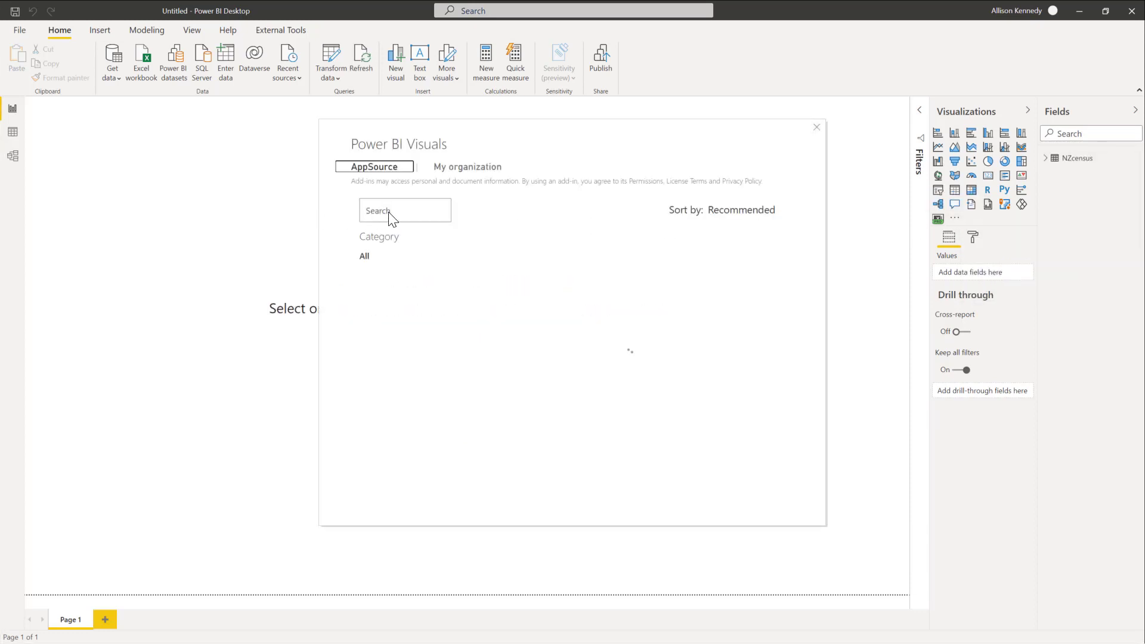
pyautogui.click(389, 212)
pyautogui.write('san')
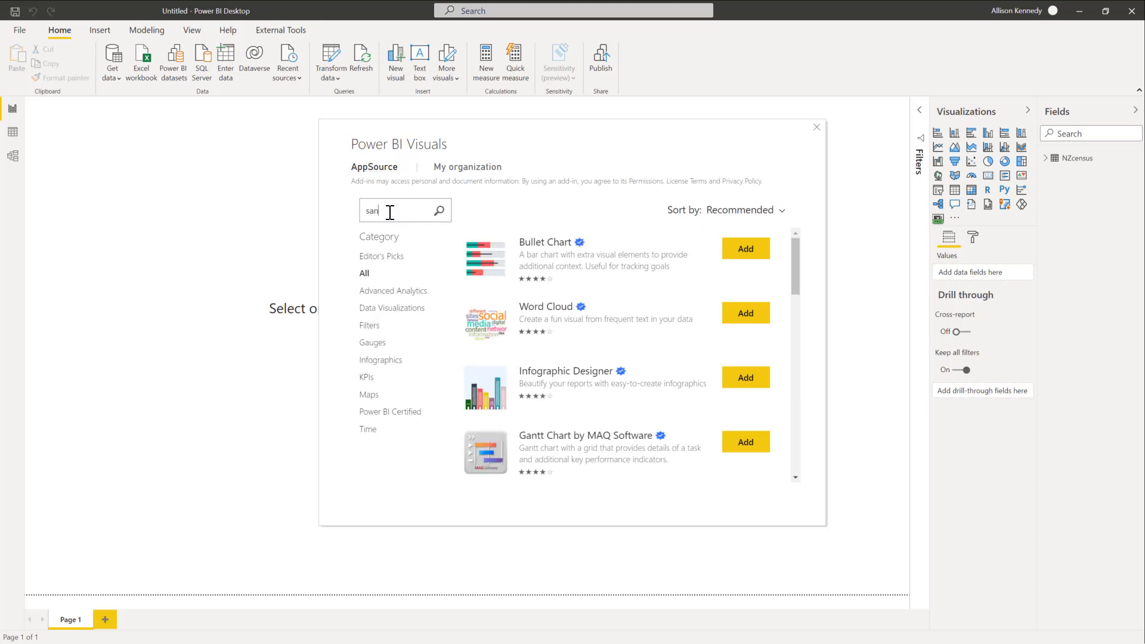
pyautogui.write('key')
pyautogui.press('Return')
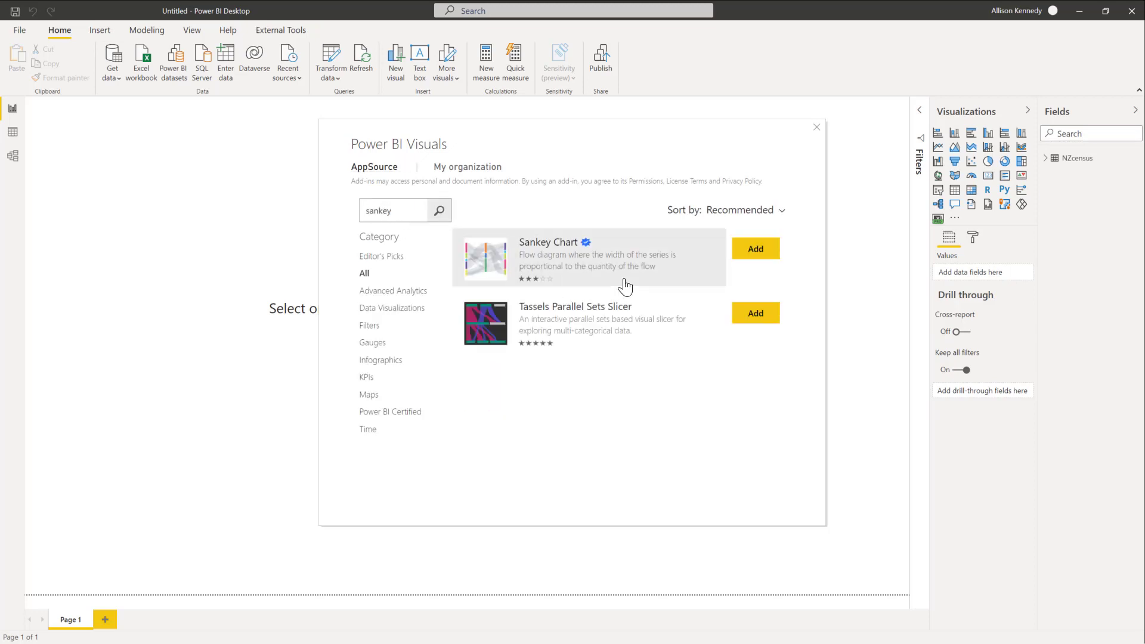
pyautogui.click(739, 262)
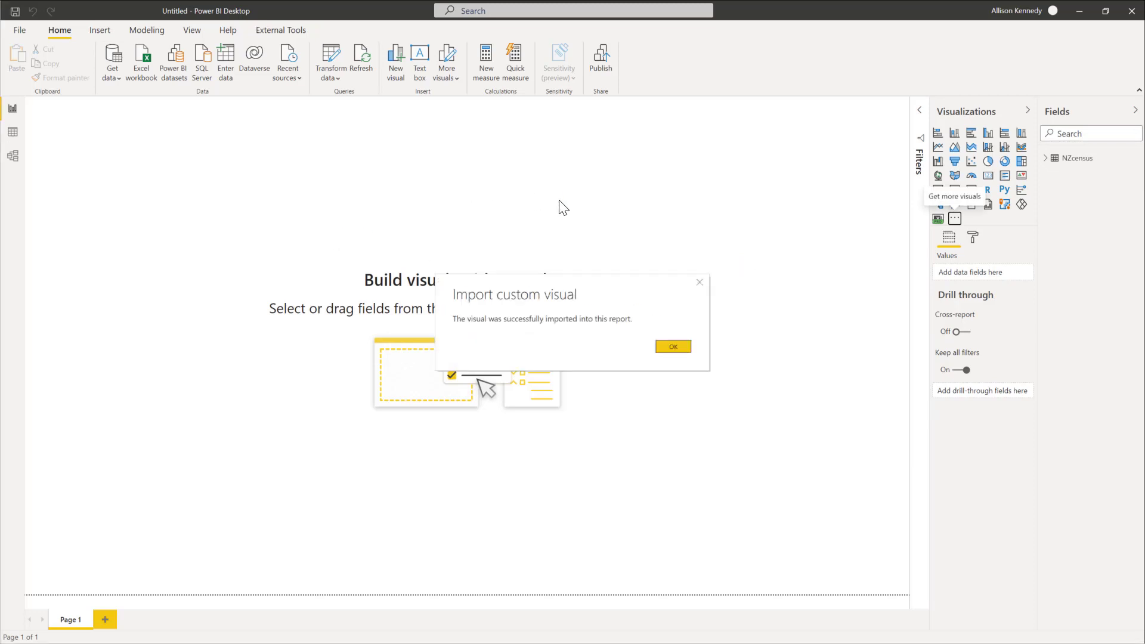
pyautogui.click(674, 347)
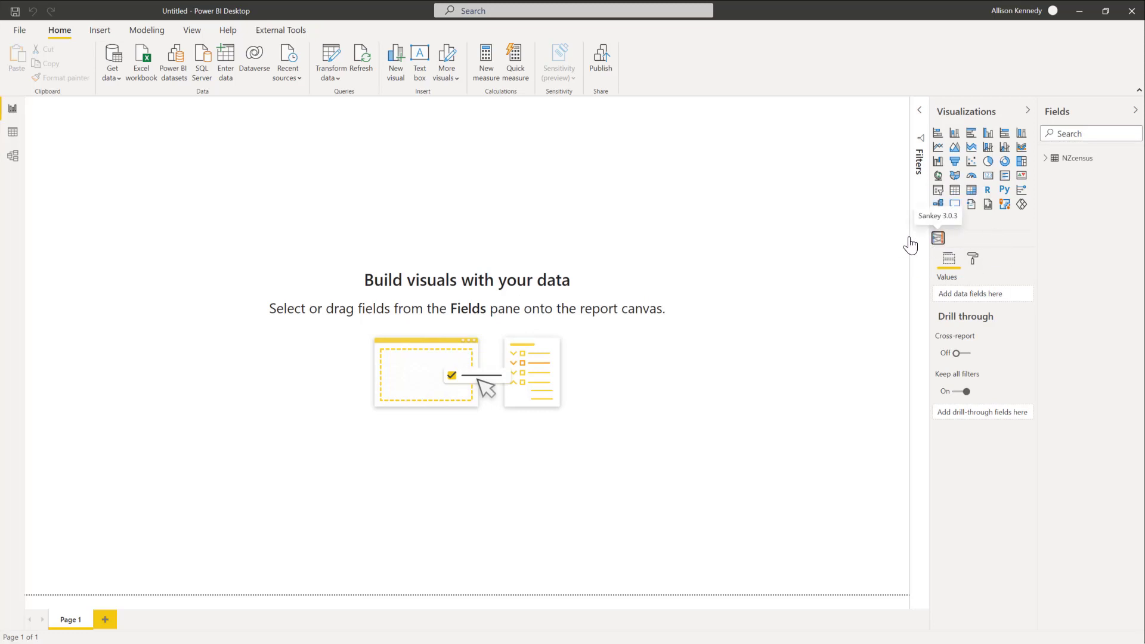
# Step: Add a Sankey visual to Page 1 and enlarge it to fill the page
pyautogui.click(937, 238)
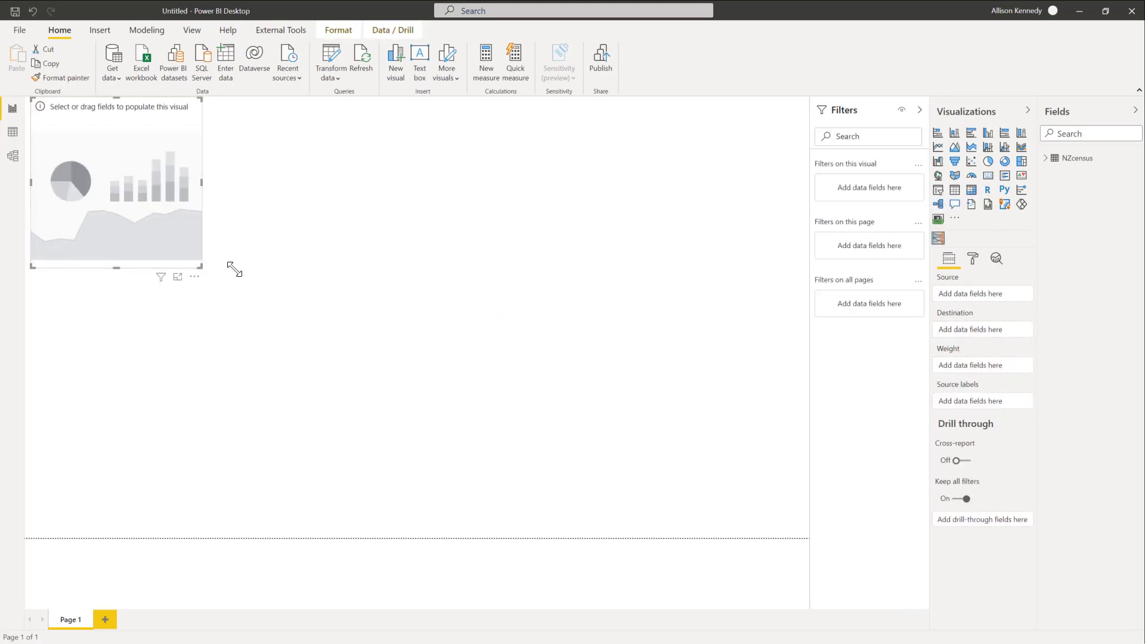
pyautogui.moveTo(235, 270); pyautogui.dragTo(853, 539)
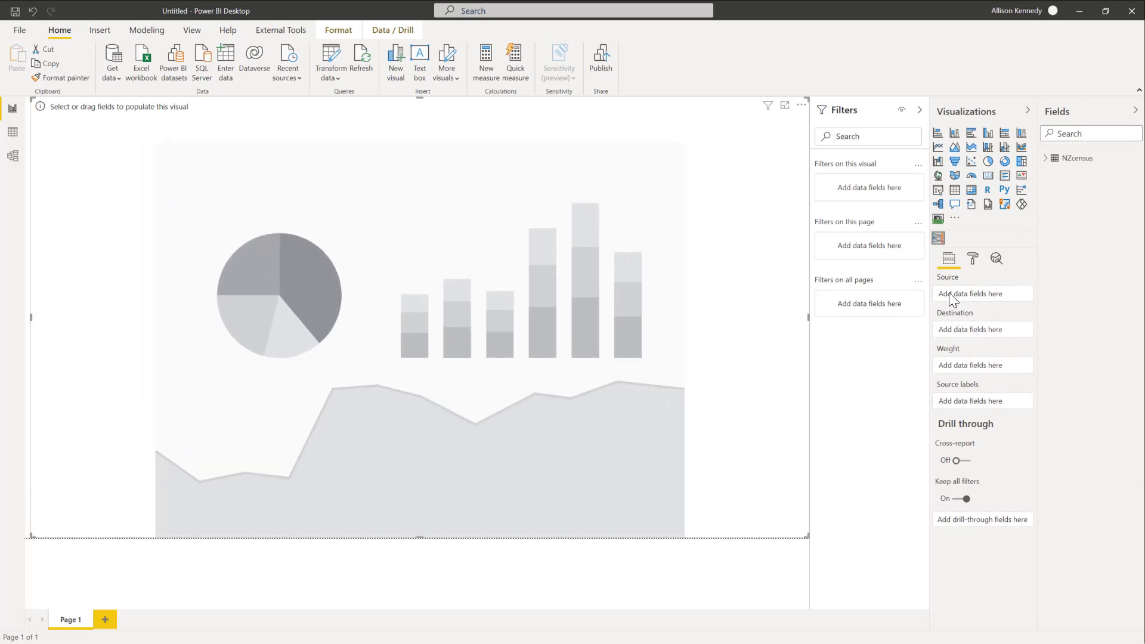
# Step: Assign the NZcensus fields to the Sankey: Birthplace as source, Residence as destination and Population as weight
pyautogui.click(1046, 160)
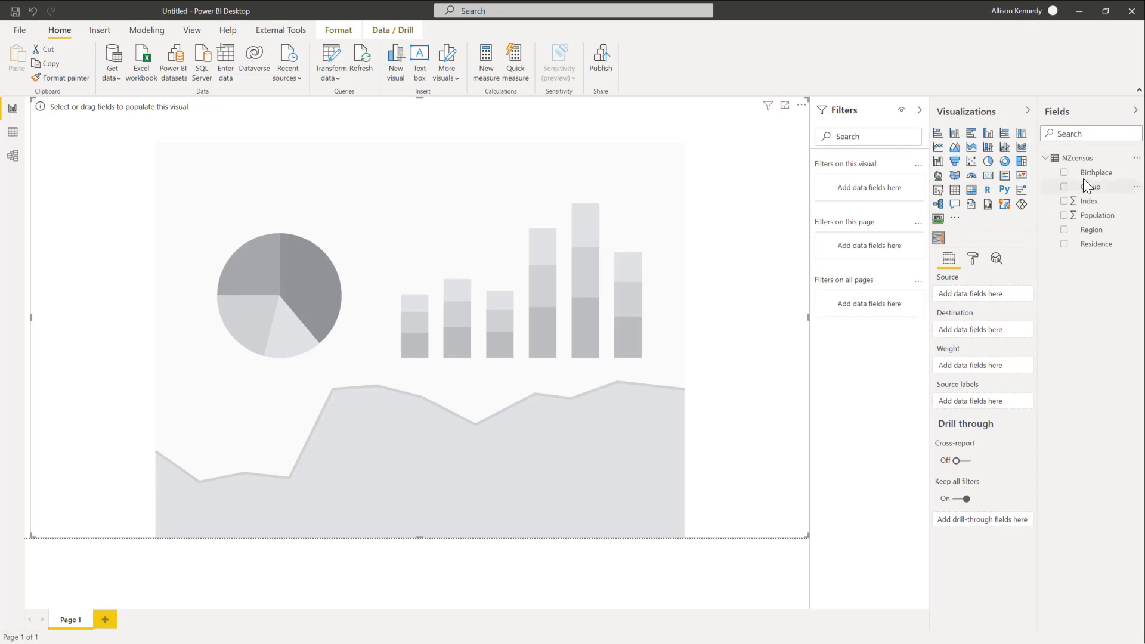
pyautogui.moveTo(1091, 173); pyautogui.dragTo(978, 302)
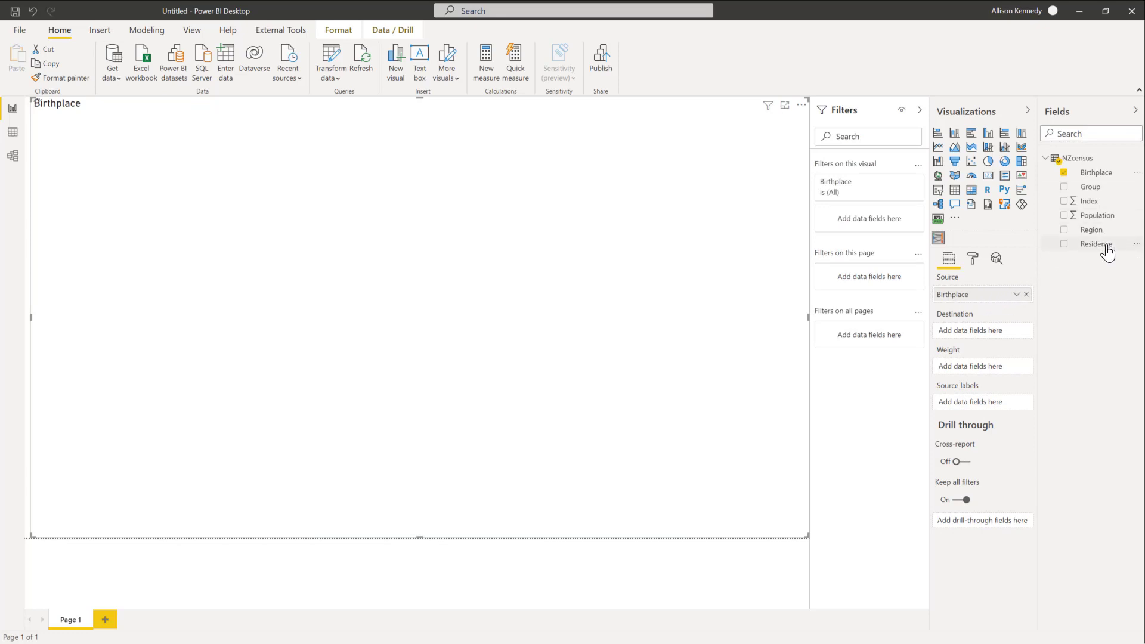
pyautogui.moveTo(1104, 246); pyautogui.dragTo(977, 335)
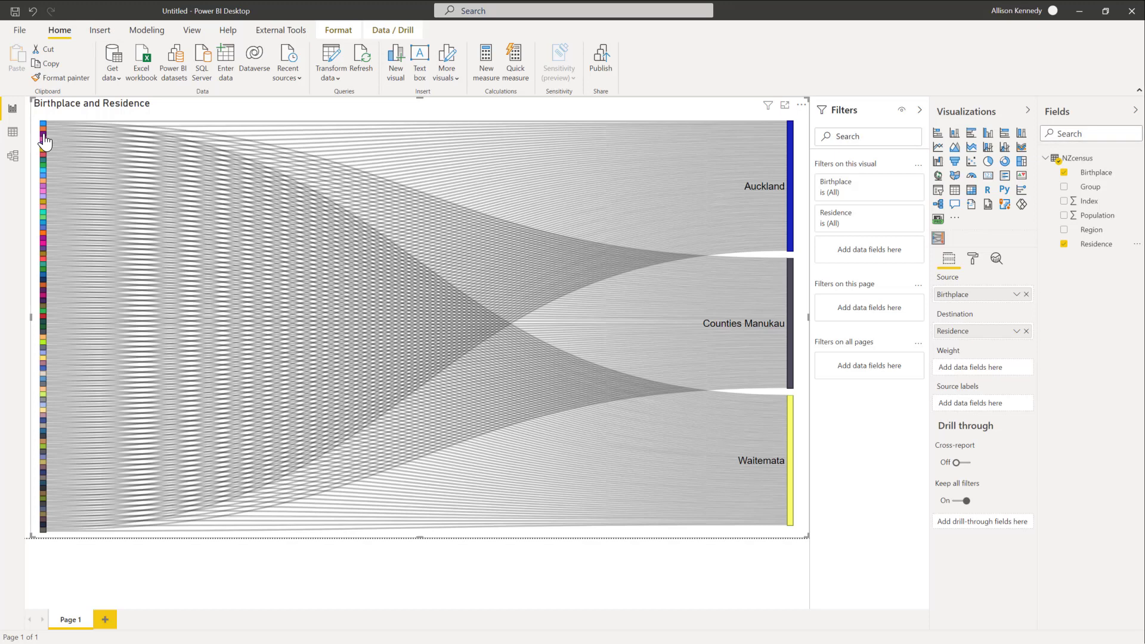
pyautogui.moveTo(44, 144)
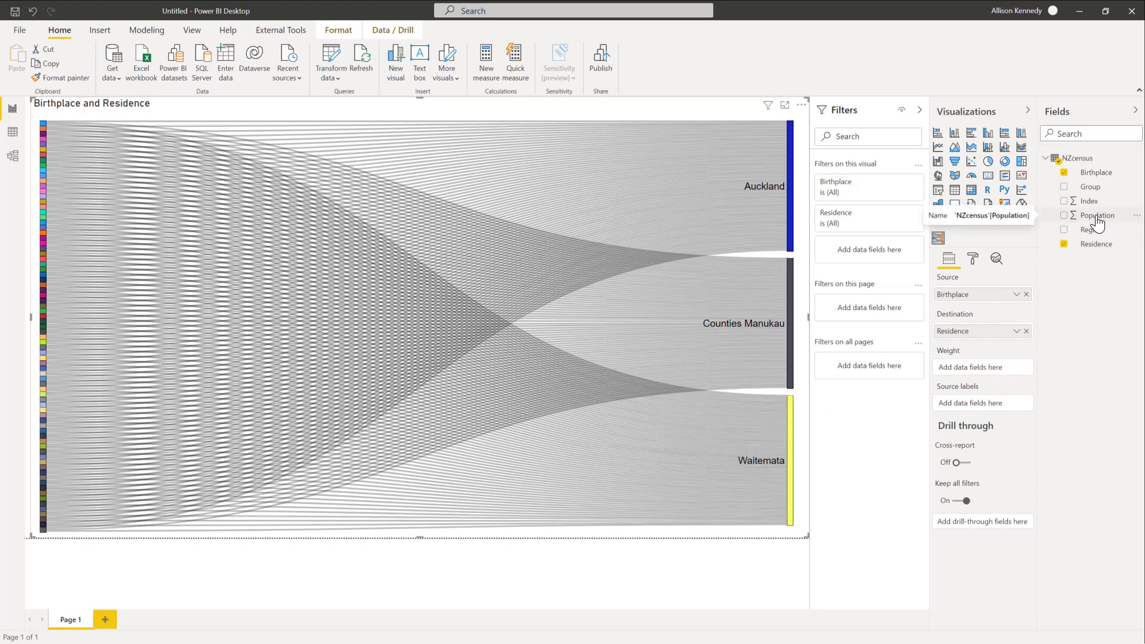
pyautogui.moveTo(1096, 224); pyautogui.dragTo(978, 364)
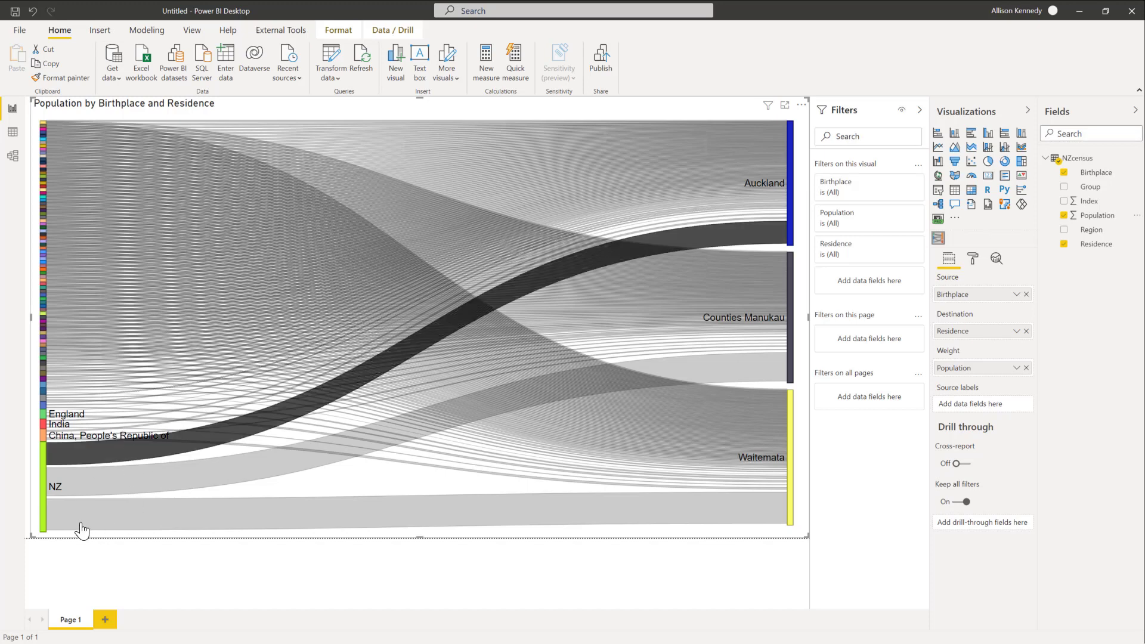
# Step: Inspect the birthplace flows and replace Birthplace with Region as the Sankey's source
pyautogui.moveTo(78, 476)
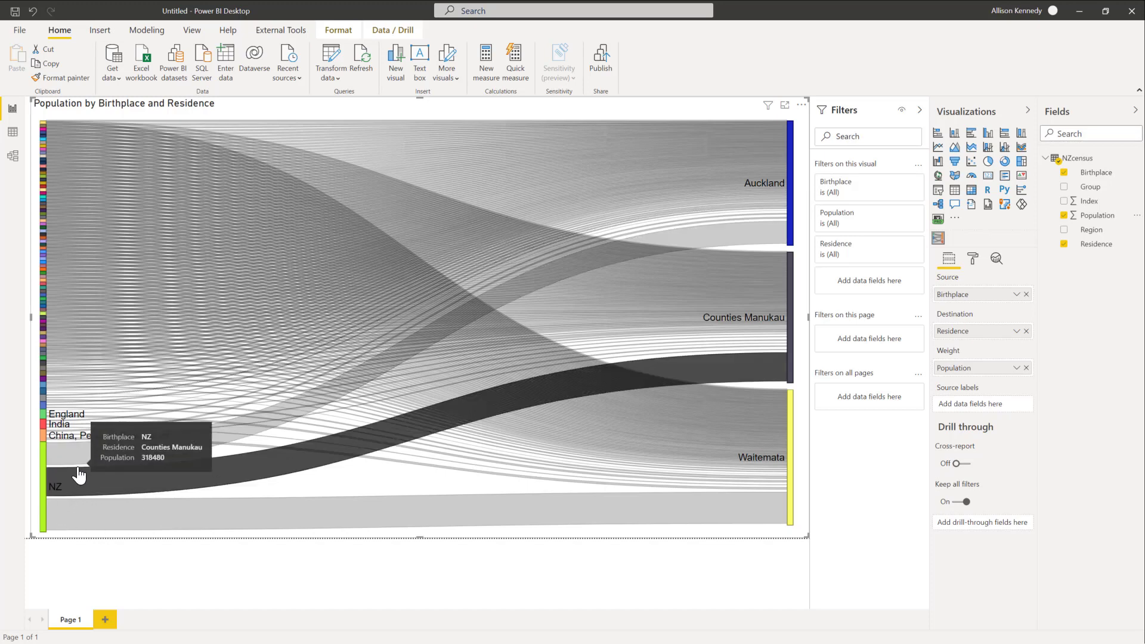
pyautogui.moveTo(66, 444)
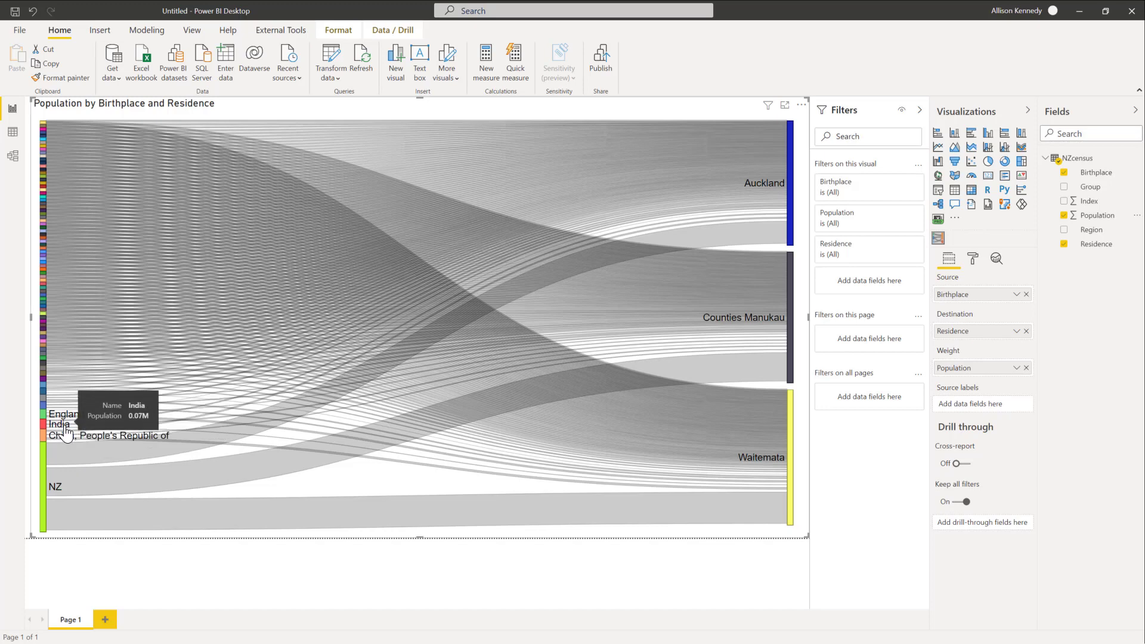
pyautogui.moveTo(65, 380)
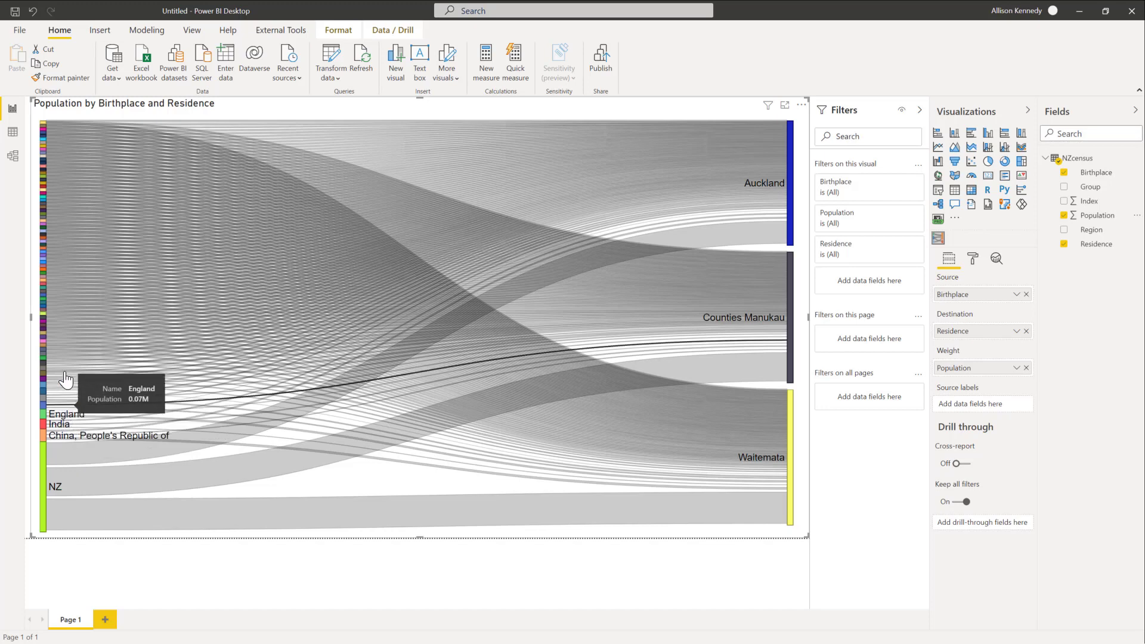
pyautogui.moveTo(75, 211)
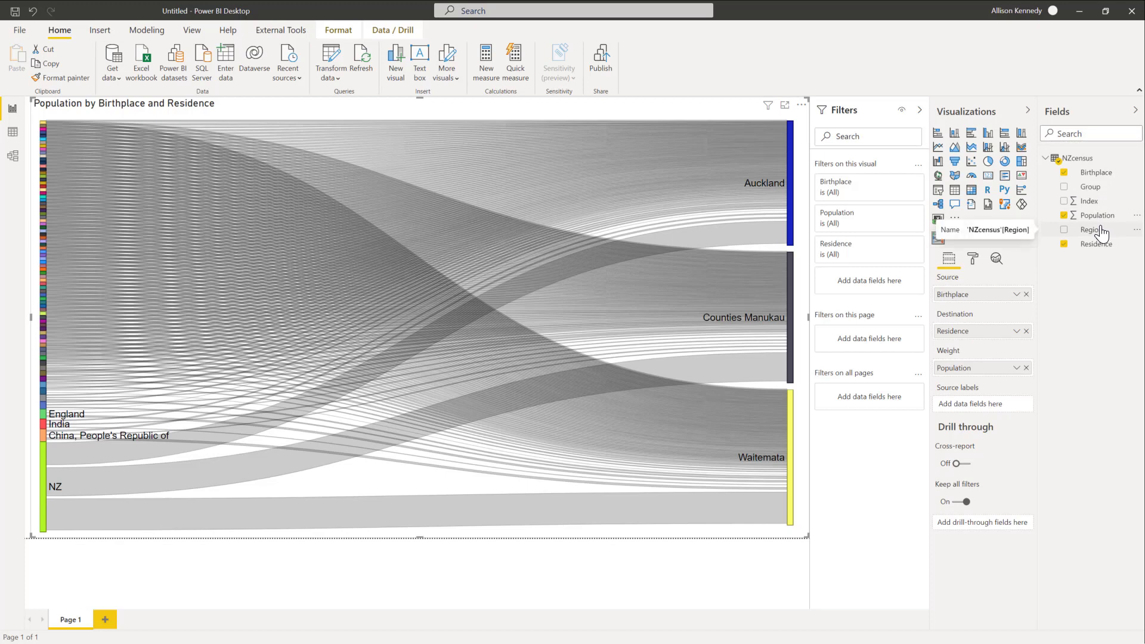
pyautogui.moveTo(1103, 236); pyautogui.dragTo(976, 296)
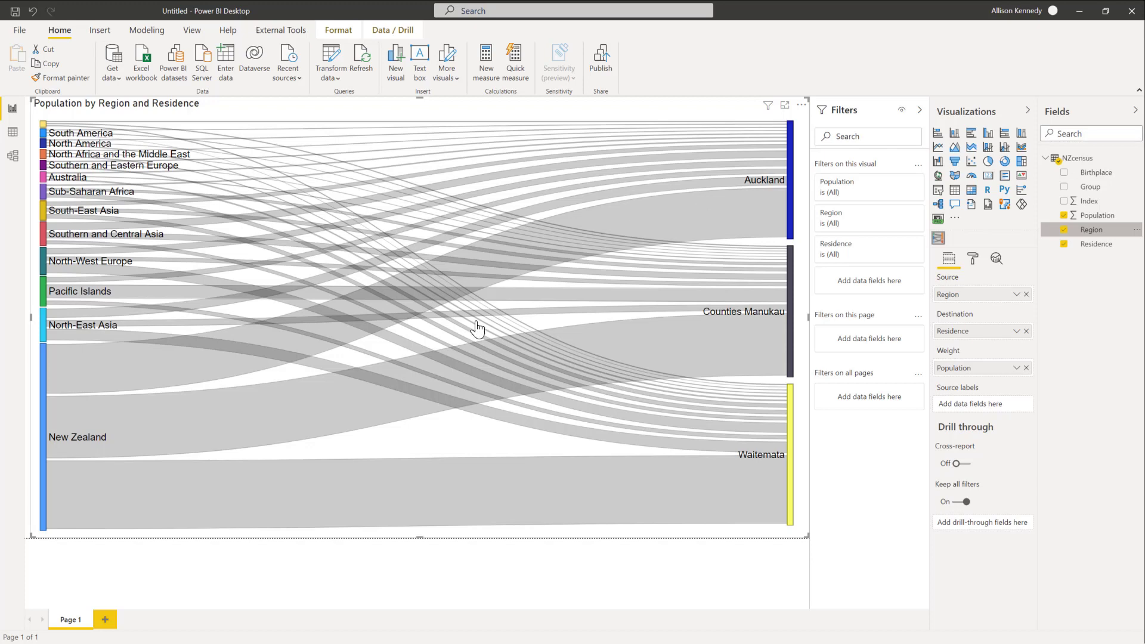
# Step: Examine the region-to-residence flows and compare them with the multi-level Overseas Birthplace Sankey in the browser report
pyautogui.moveTo(594, 385)
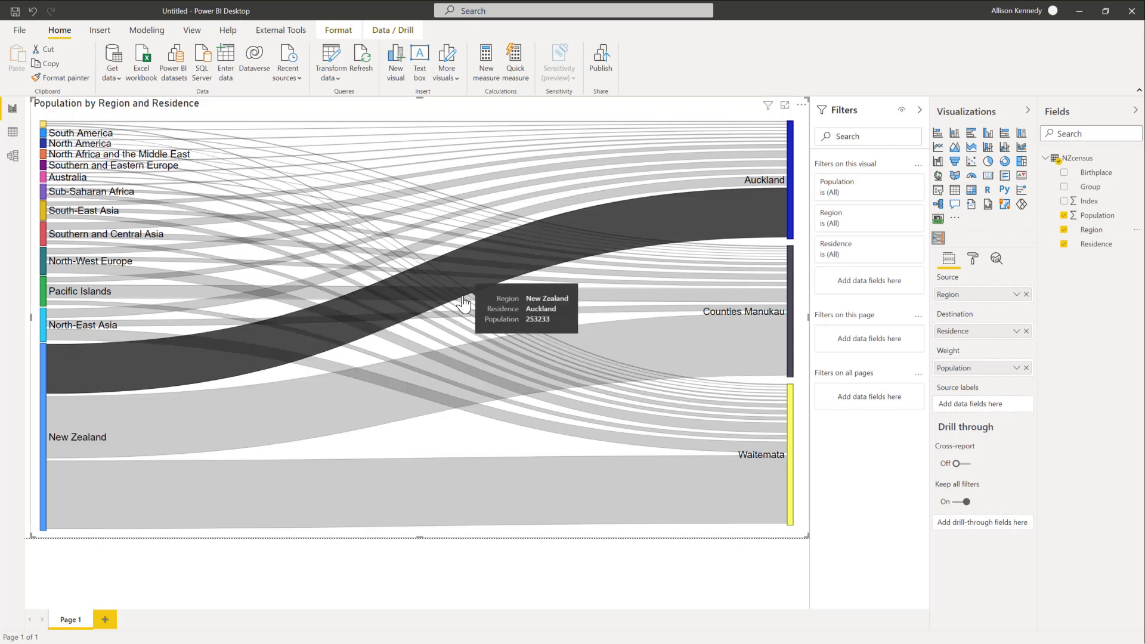
pyautogui.moveTo(374, 212)
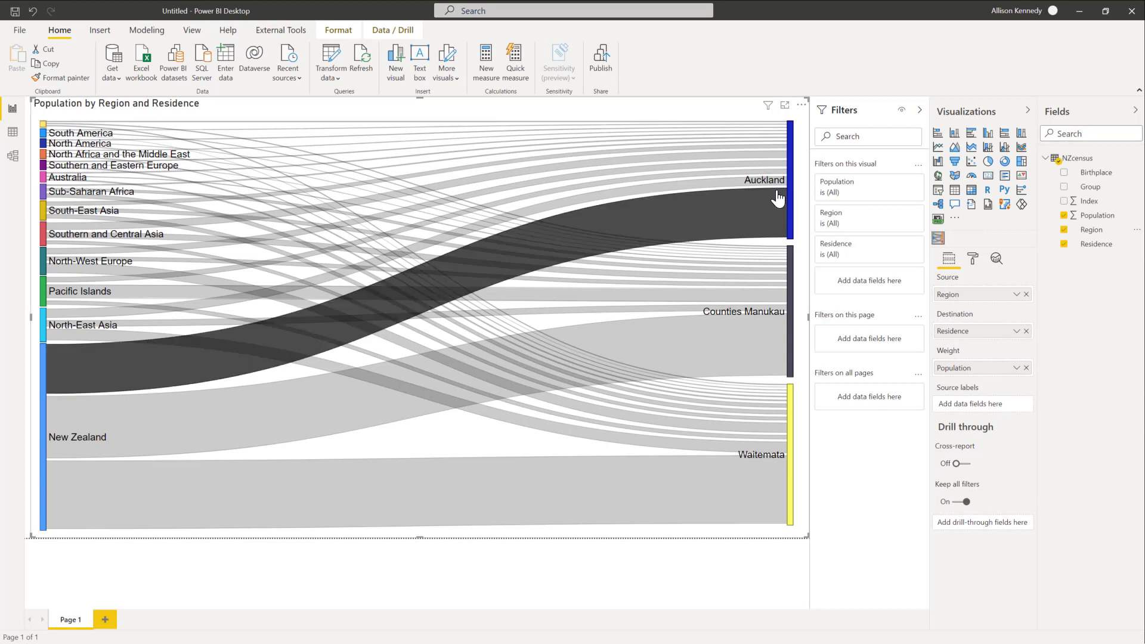
pyautogui.moveTo(778, 198)
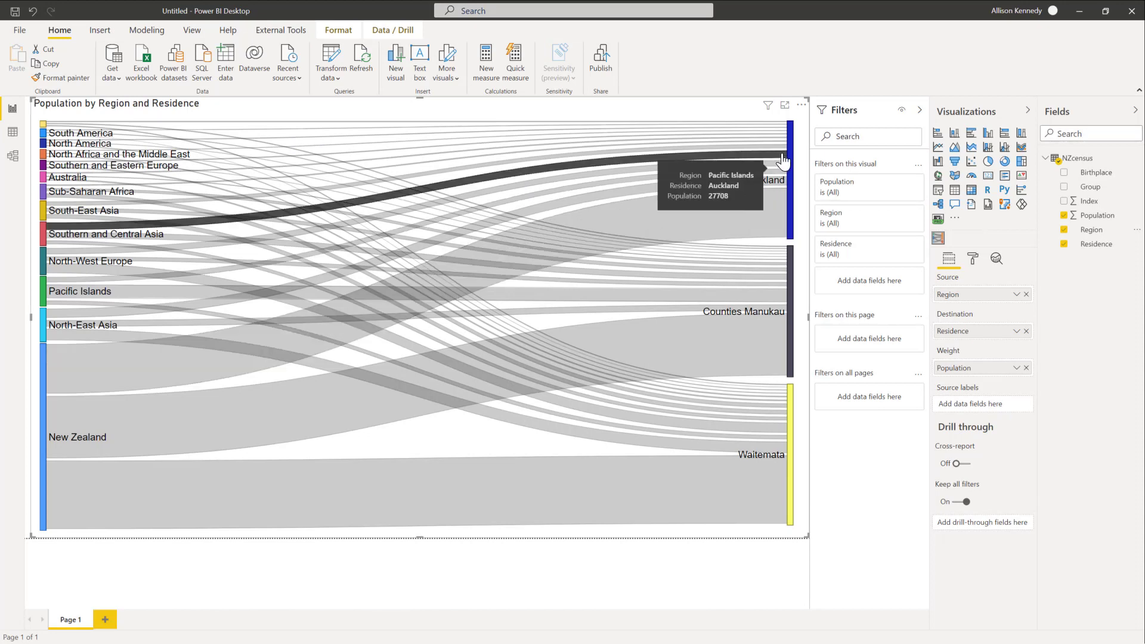
pyautogui.moveTo(782, 161)
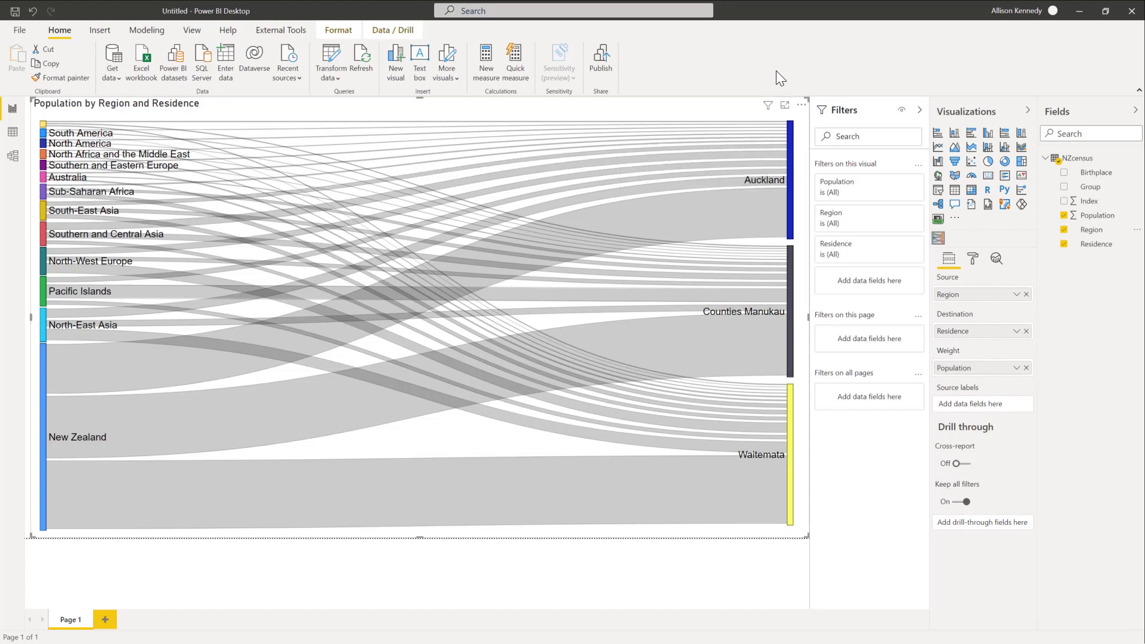
pyautogui.click(1080, 12)
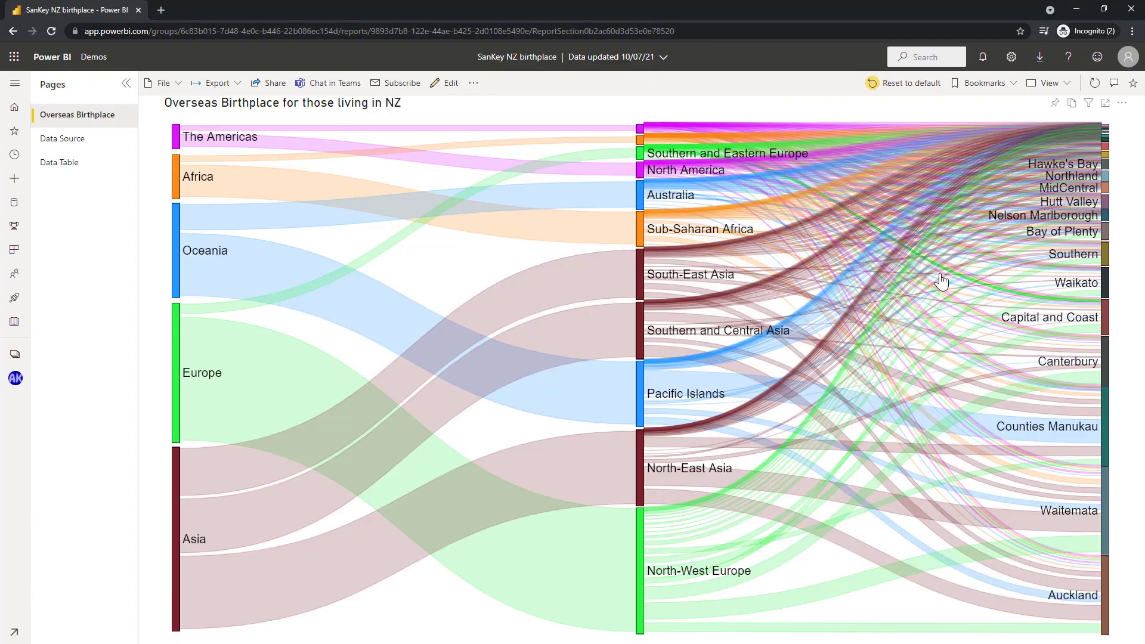
pyautogui.moveTo(789, 279)
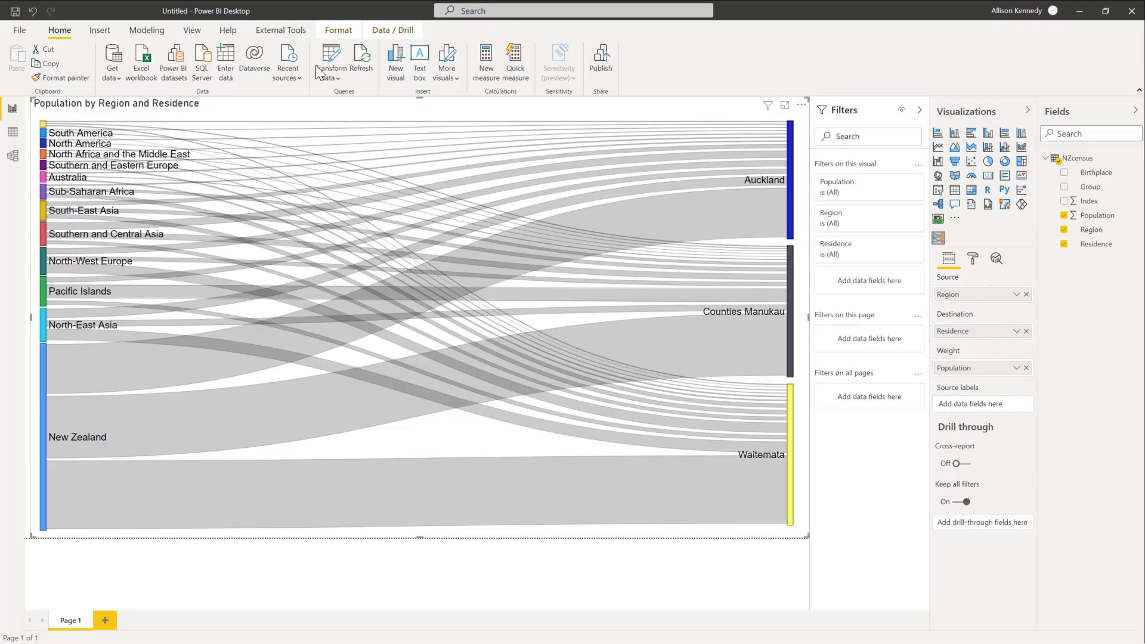
# Step: Open the data in Power Query Editor and create a reference query from NZcensus
pyautogui.click(329, 58)
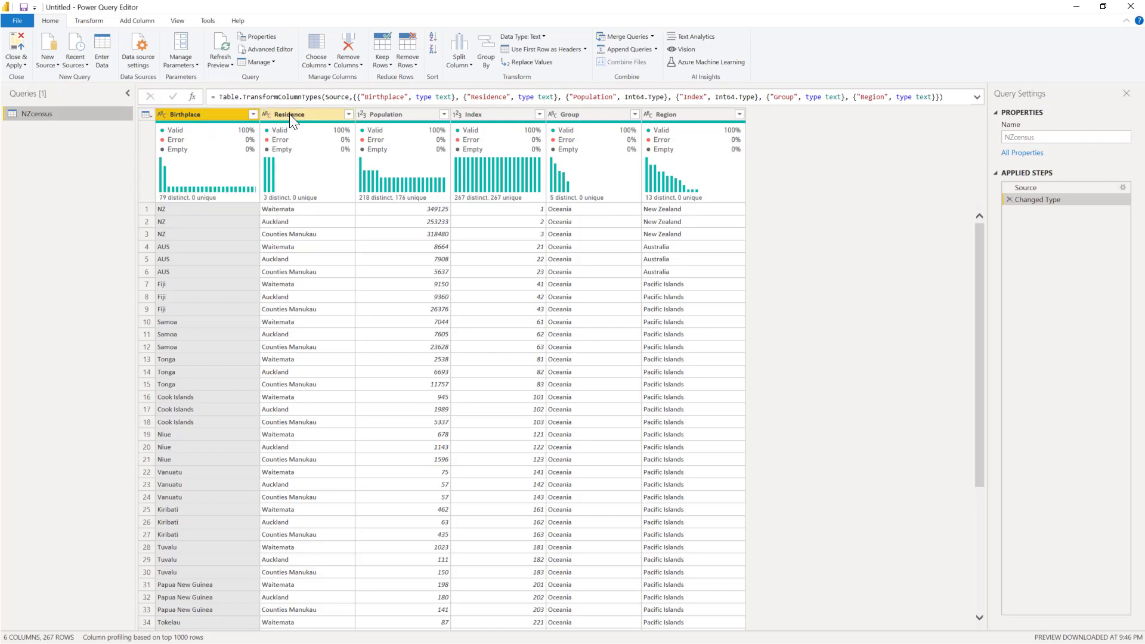
pyautogui.rightClick(40, 112)
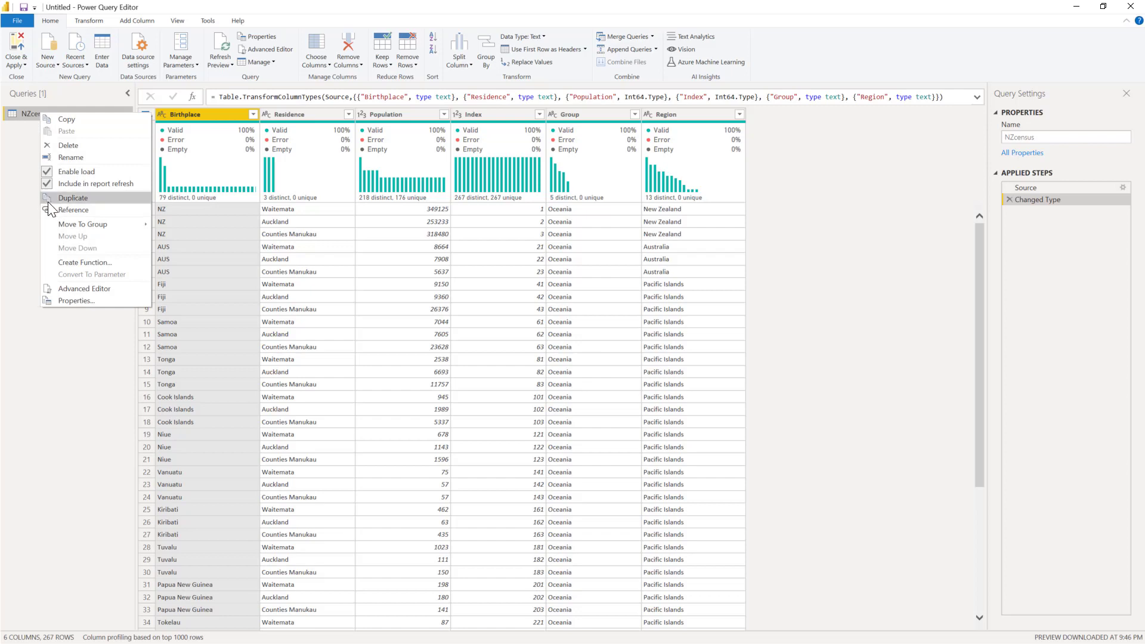
pyautogui.click(67, 209)
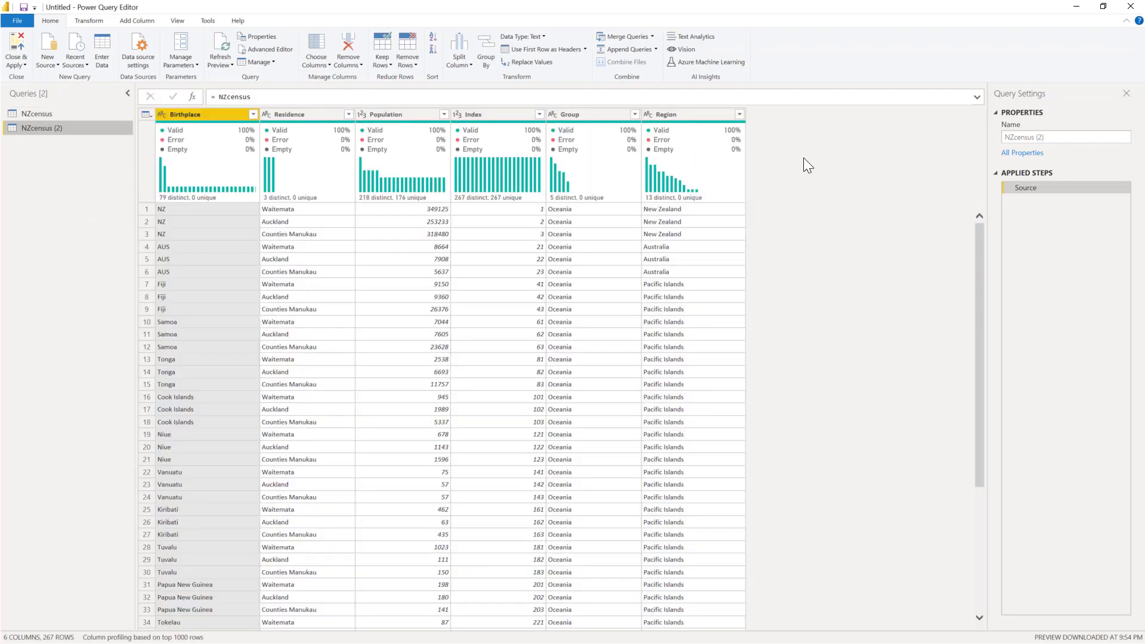
# Step: Rename the referenced NZcensus query as Birthplace to Residence
pyautogui.moveTo(1059, 137); pyautogui.dragTo(994, 140)
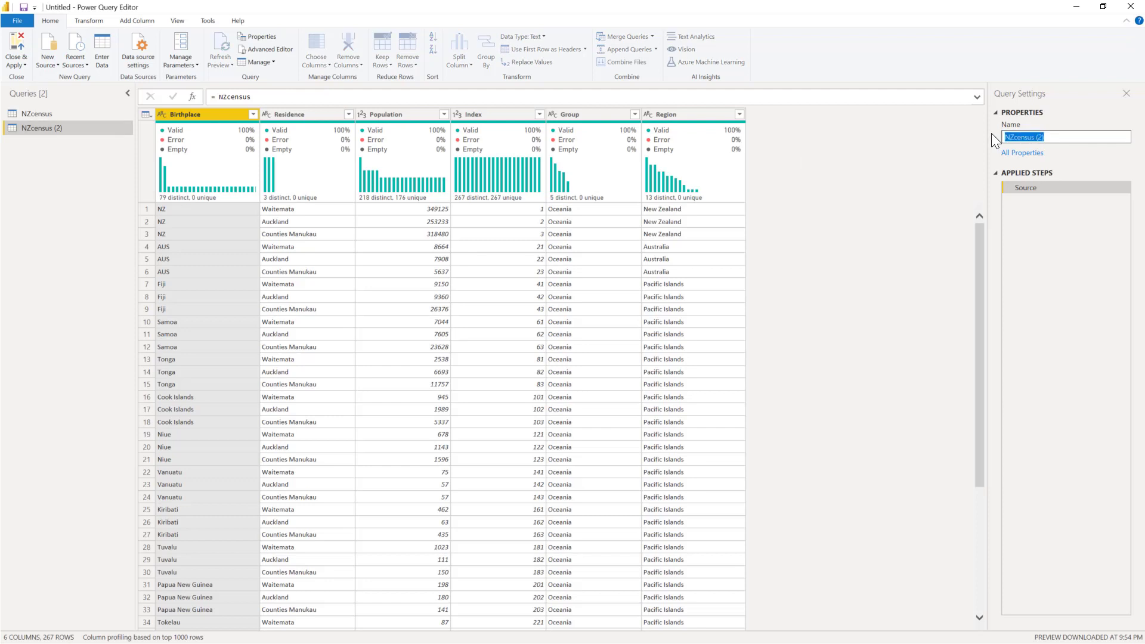
pyautogui.write('Birthplace to Residence')
pyautogui.press('Return')
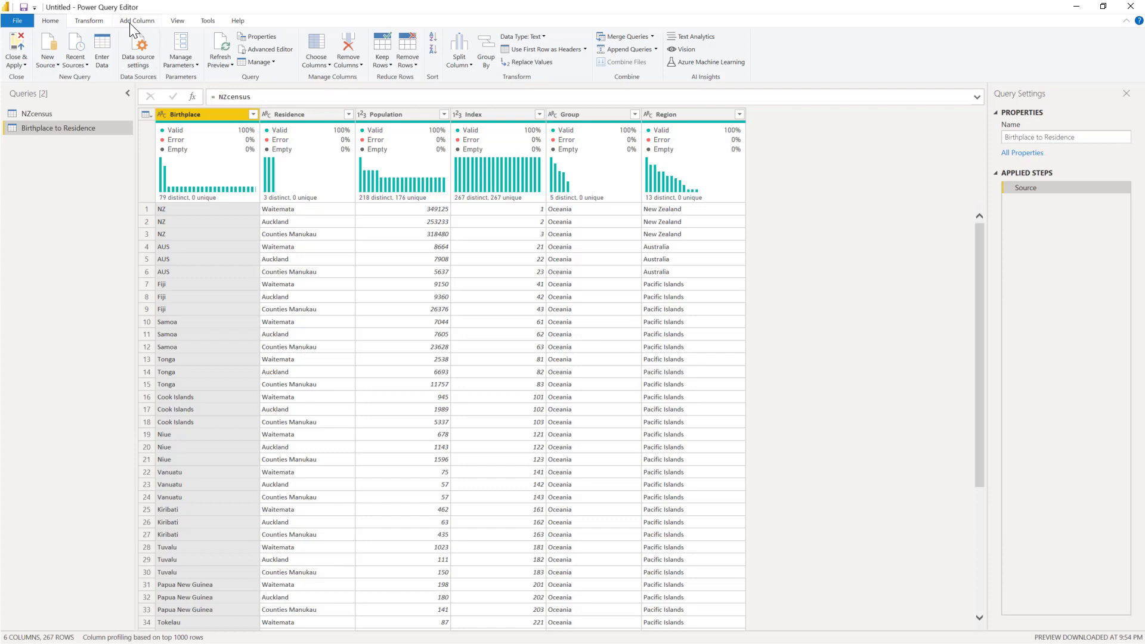
# Step: Set up an advanced Group By on the Birthplace to Residence query with Birthplace and Residence as grouping columns
pyautogui.click(89, 21)
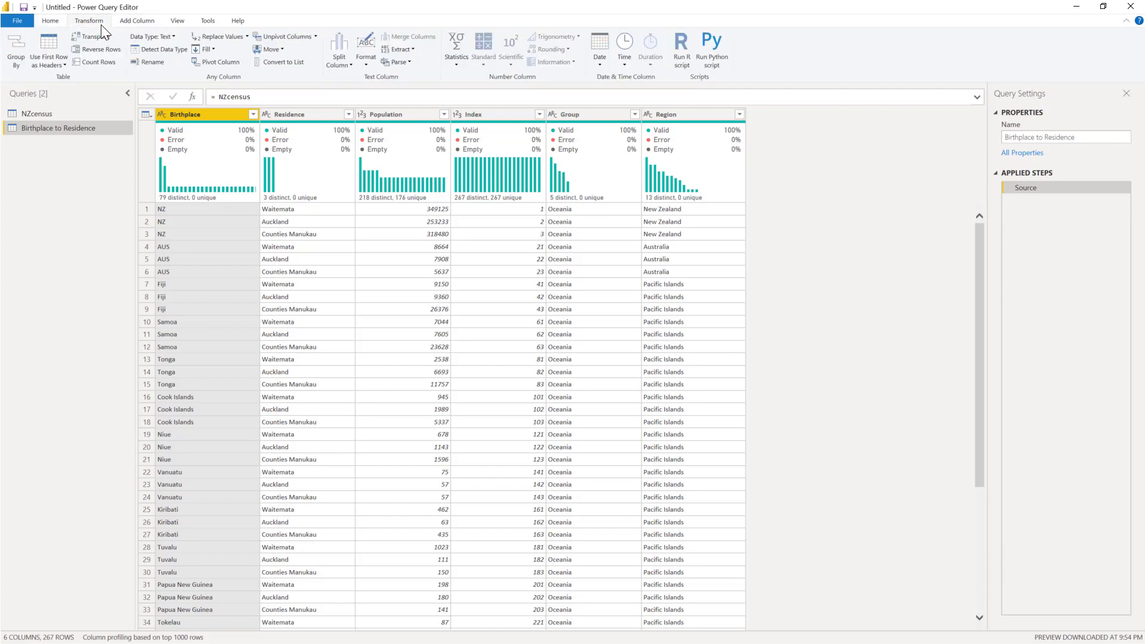
pyautogui.click(14, 59)
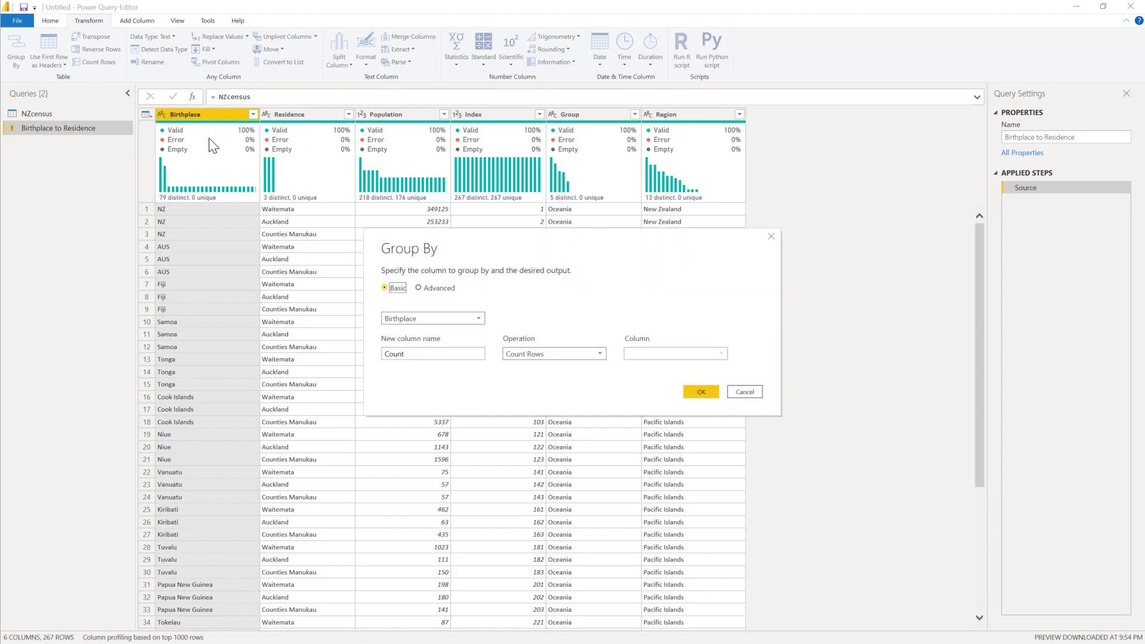
pyautogui.click(428, 288)
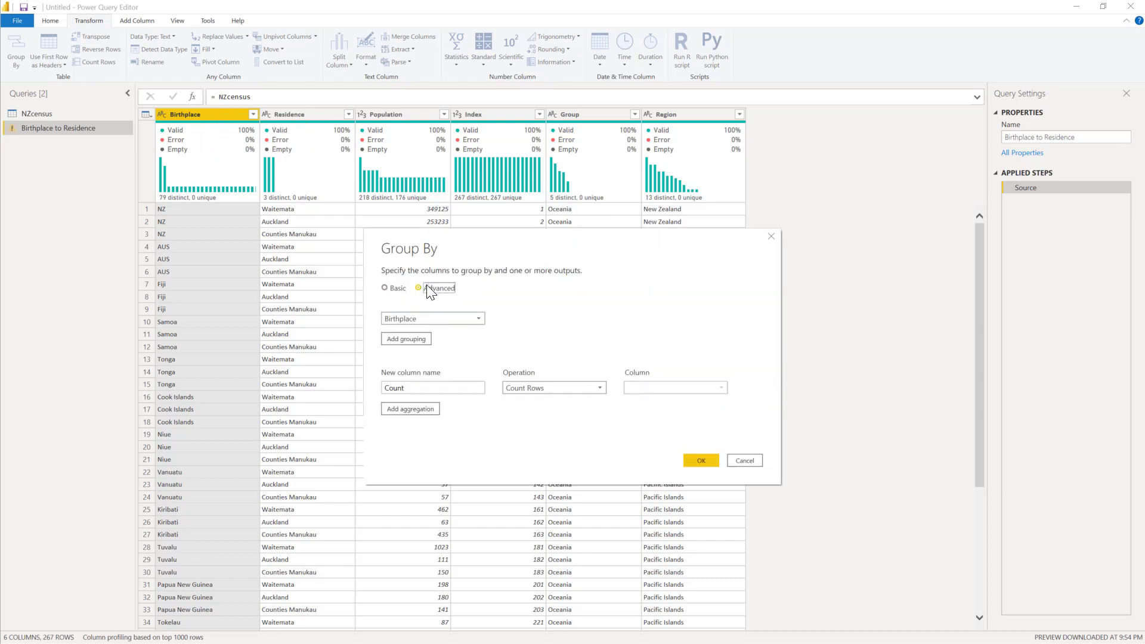
pyautogui.click(403, 340)
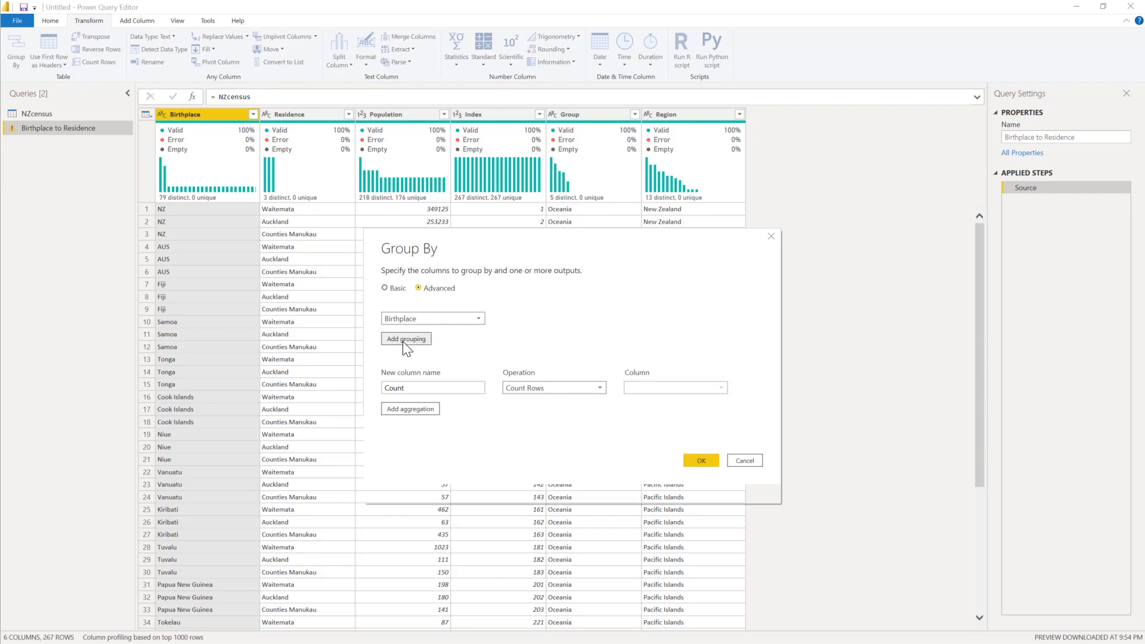
pyautogui.click(402, 338)
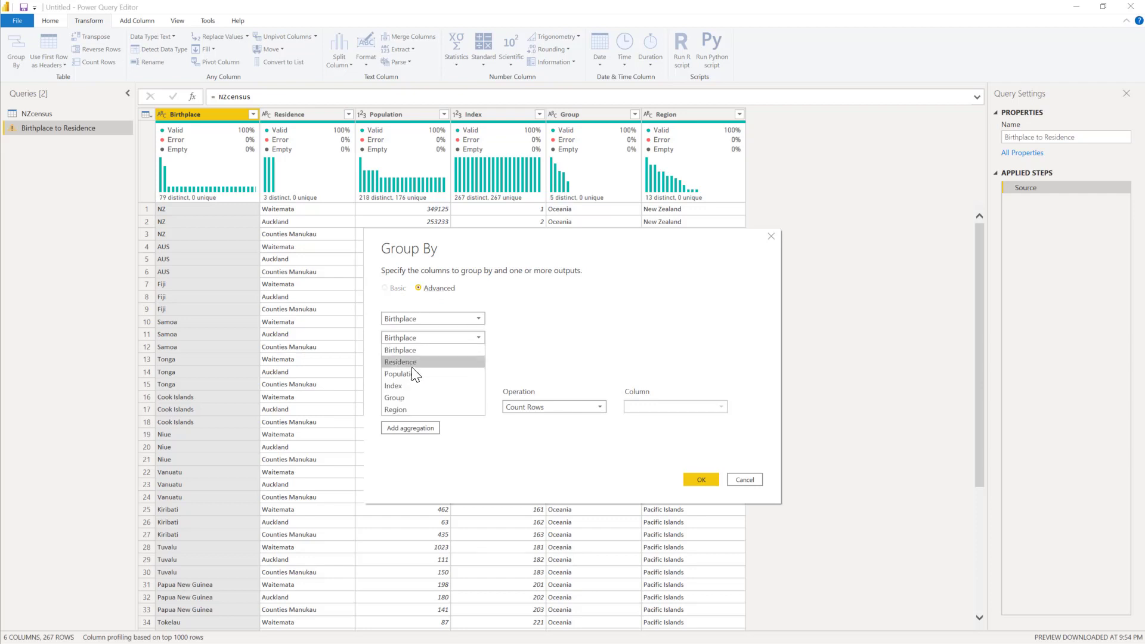
pyautogui.click(413, 364)
# Step: Define the aggregation as a column named Population that sums Population, and apply the grouping by Birthplace and Residence
pyautogui.click(409, 407)
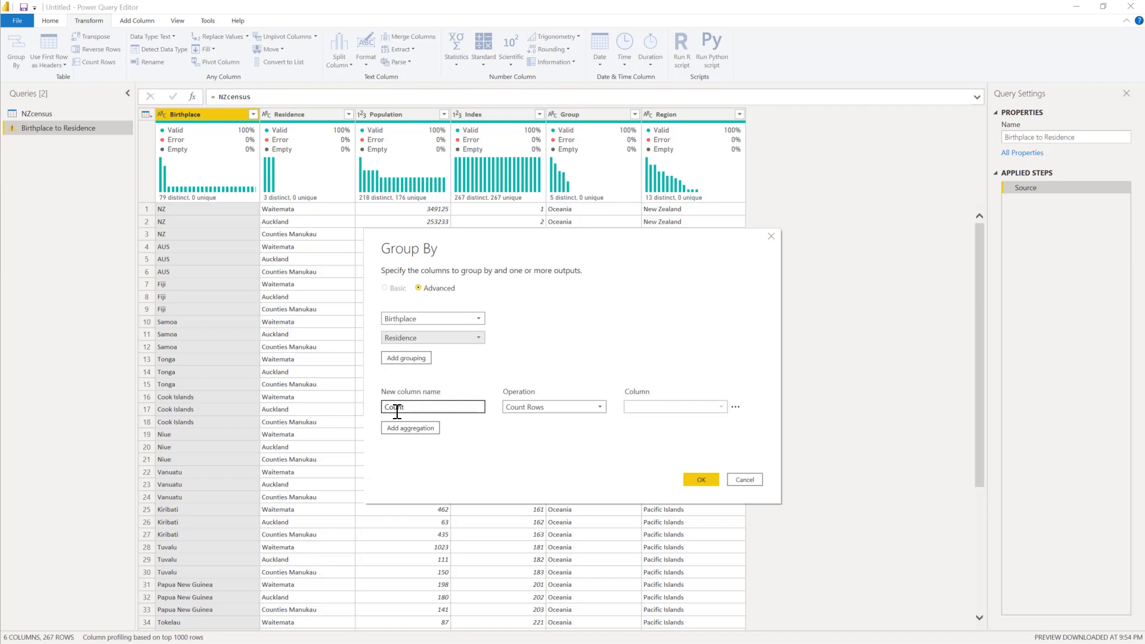
pyautogui.moveTo(414, 410); pyautogui.dragTo(386, 410)
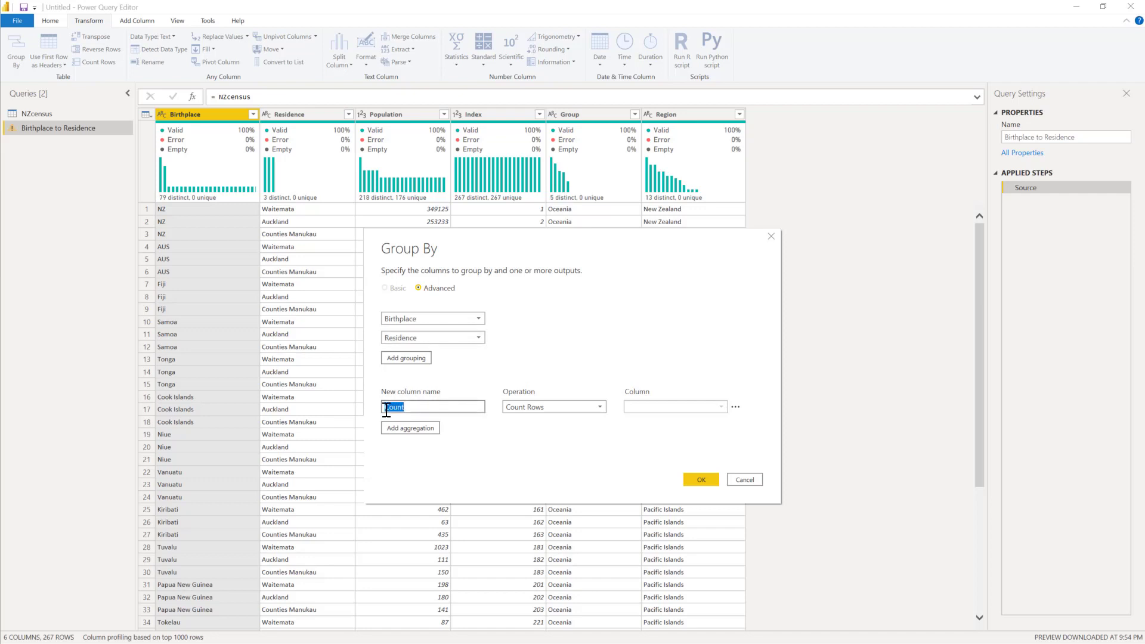
pyautogui.write('Population')
pyautogui.click(552, 406)
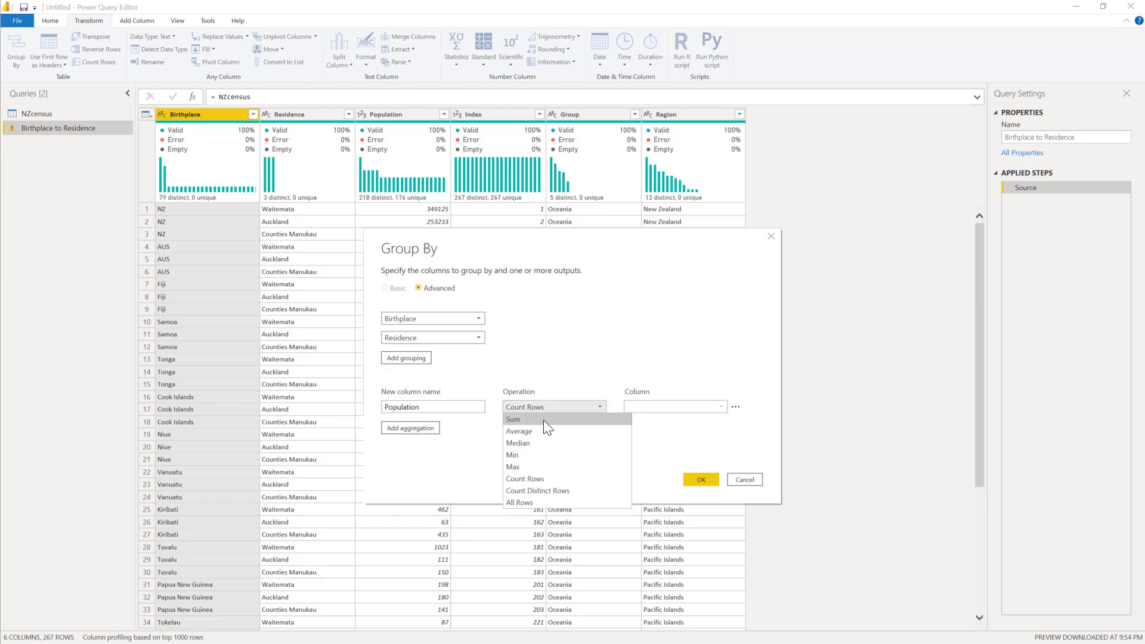
pyautogui.click(542, 420)
pyautogui.click(641, 406)
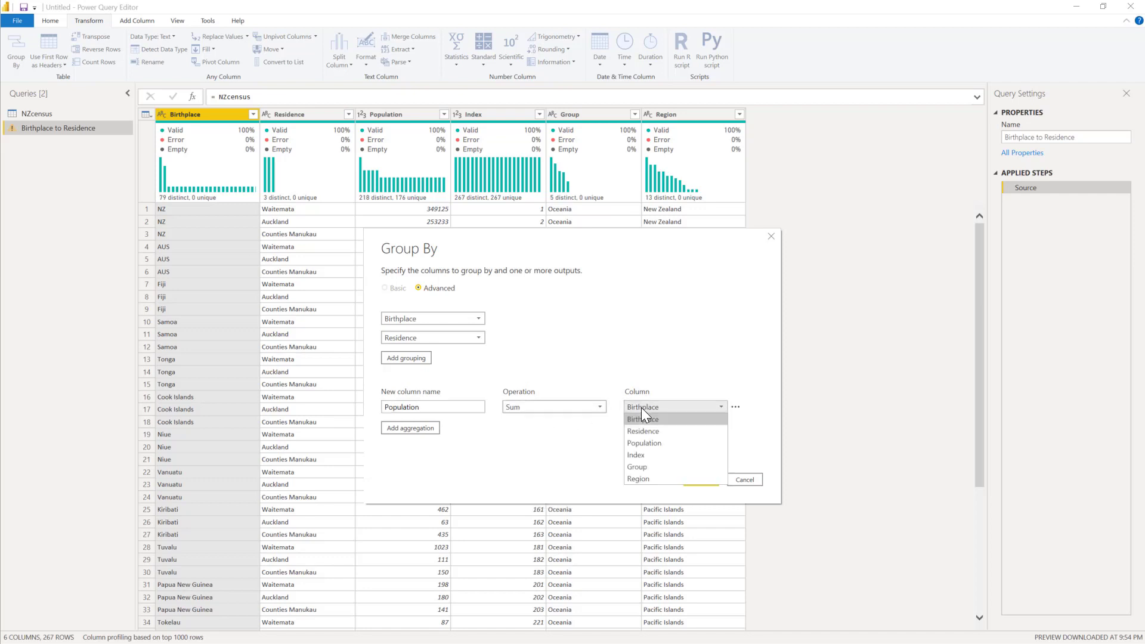
pyautogui.click(644, 443)
pyautogui.click(702, 479)
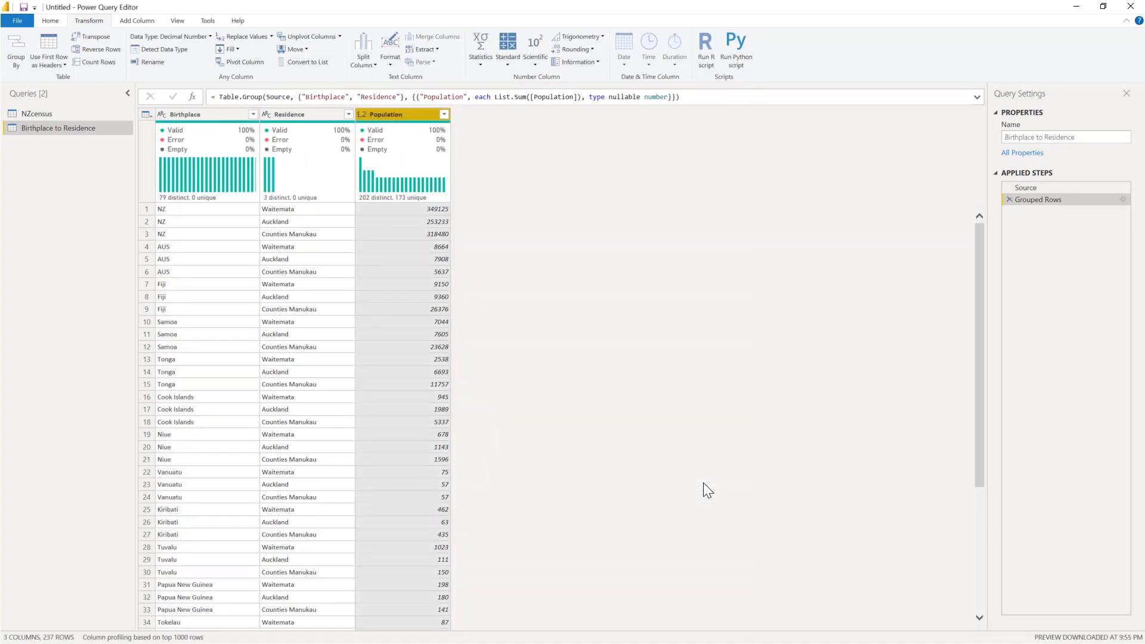
# Step: Rename the grouped Birthplace column as Source and the Residence column as Destination
pyautogui.doubleClick(184, 115)
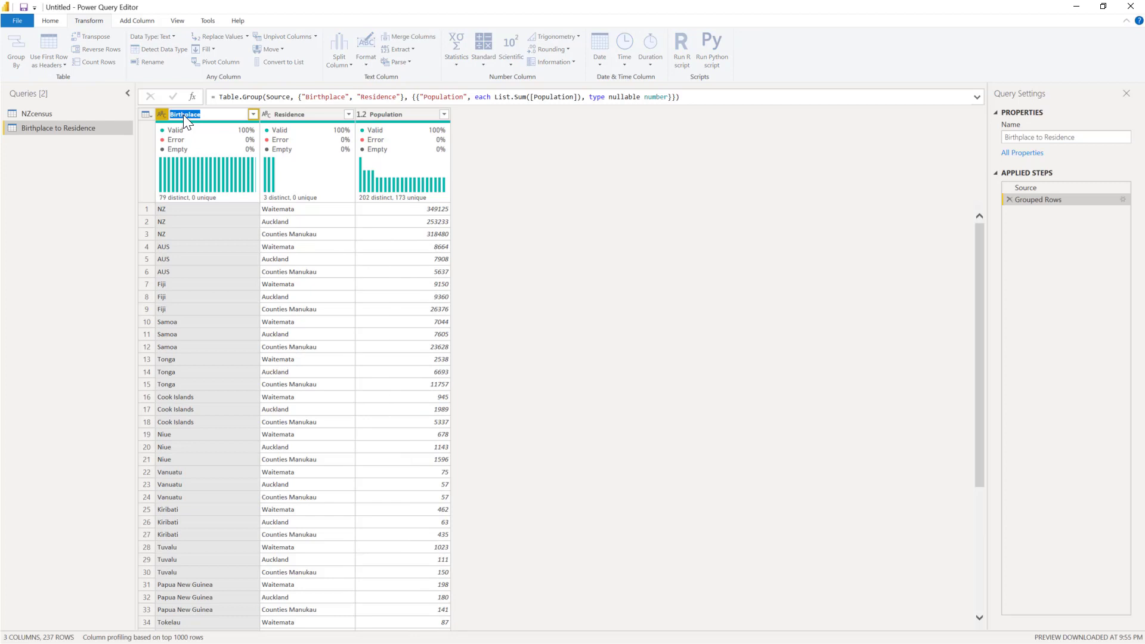
pyautogui.write('Source')
pyautogui.press('Return')
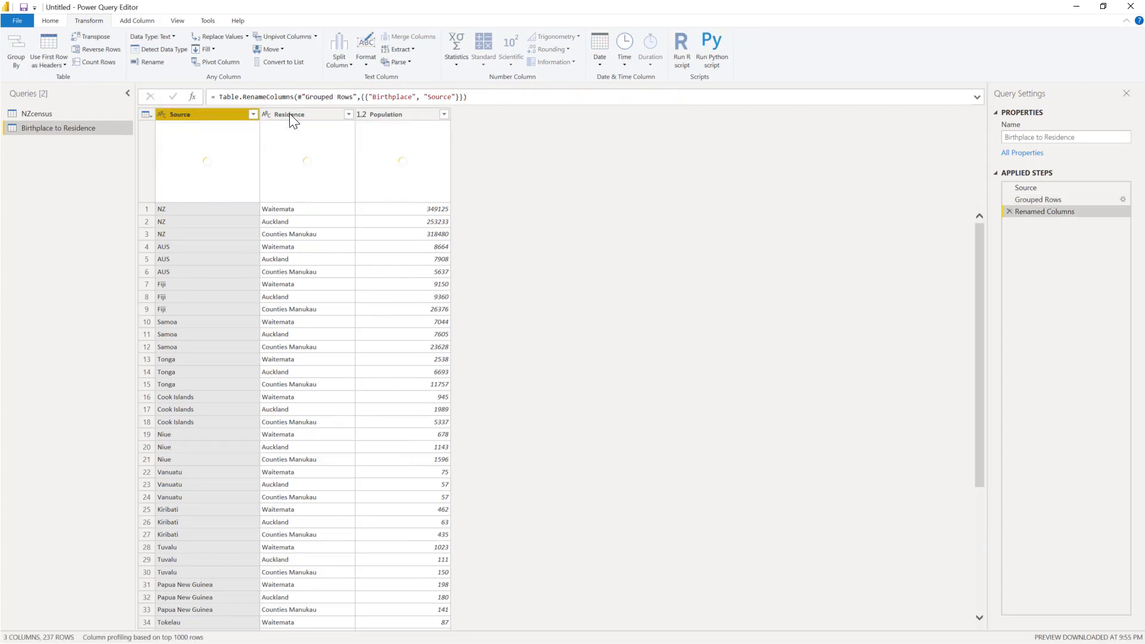
pyautogui.doubleClick(289, 113)
pyautogui.write('Desti')
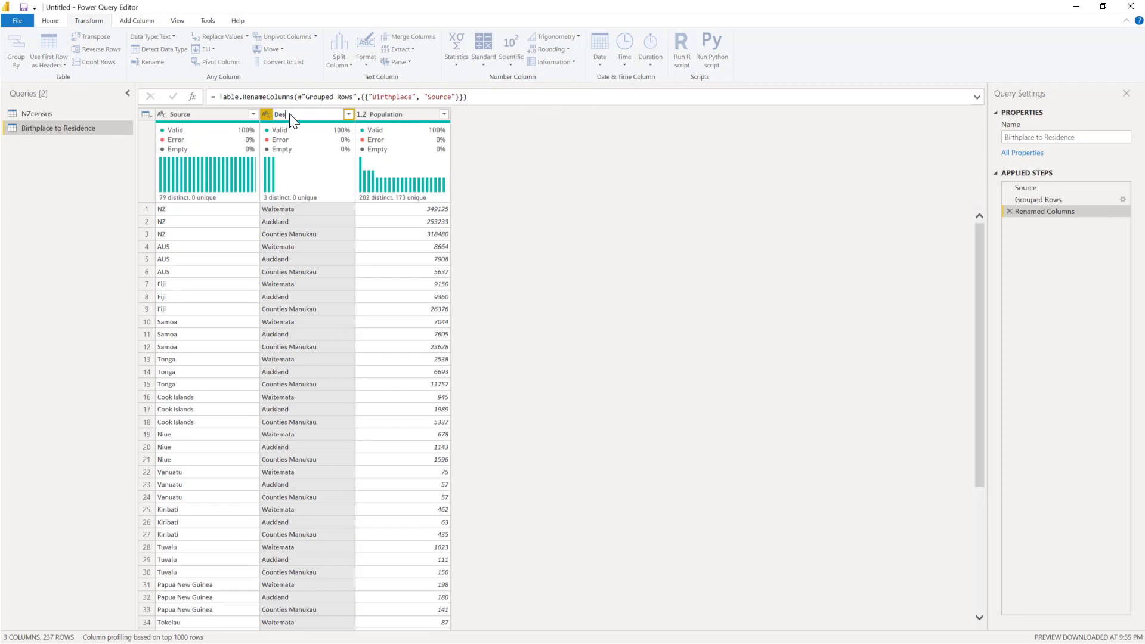
pyautogui.write('nation')
pyautogui.press('Return')
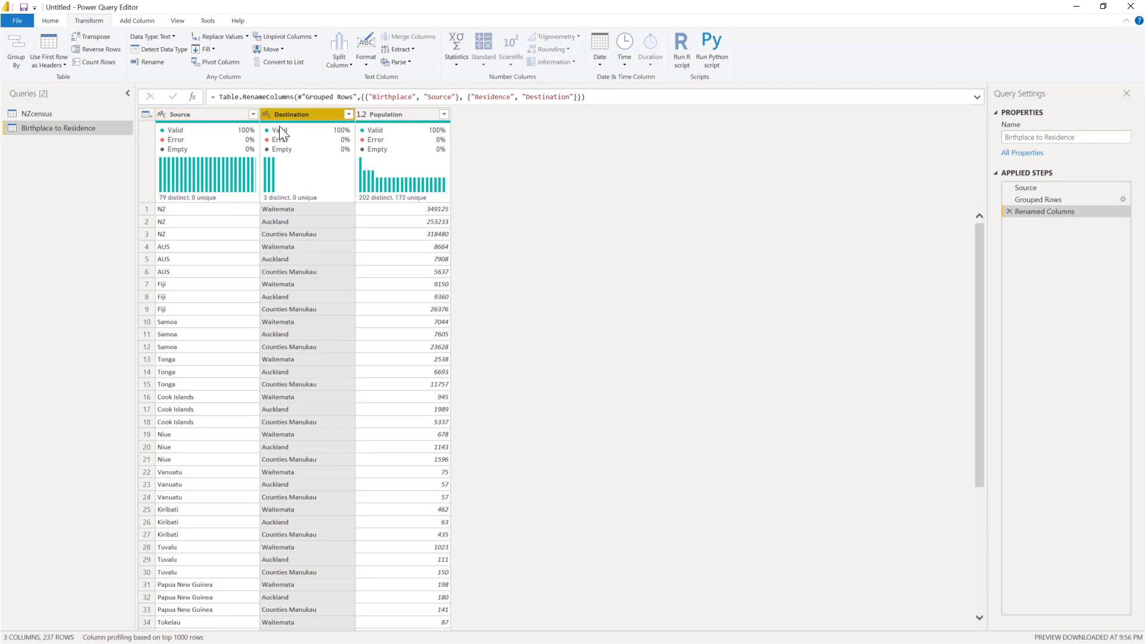
# Step: Create another reference query from NZcensus and name it Region to Birthplace
pyautogui.moveTo(177, 125)
pyautogui.moveTo(293, 131)
pyautogui.rightClick(26, 116)
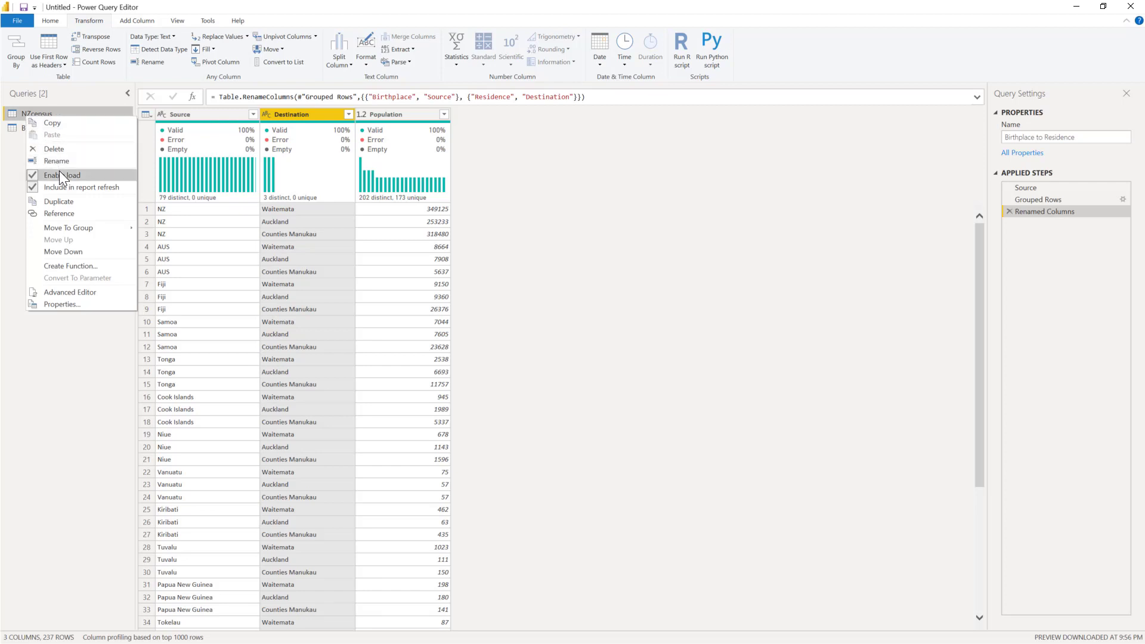
pyautogui.click(77, 212)
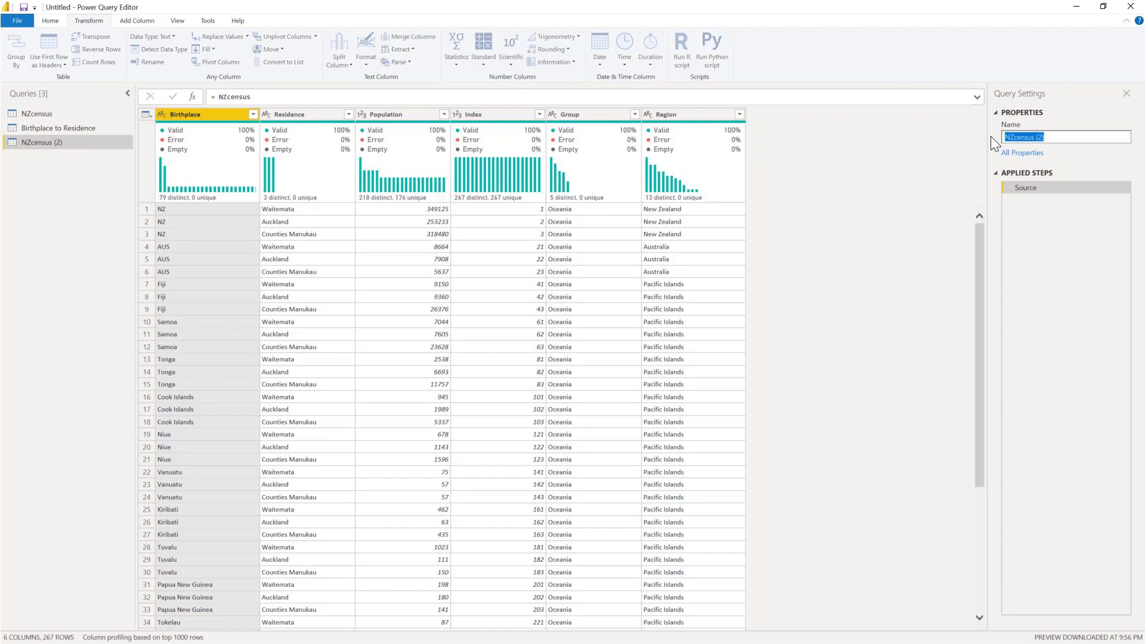
pyautogui.write('Region to Birthplace')
pyautogui.press('Return')
# Step: Set up an advanced Group By on the Region to Birthplace query with Region and Birthplace as grouping columns
pyautogui.click(699, 115)
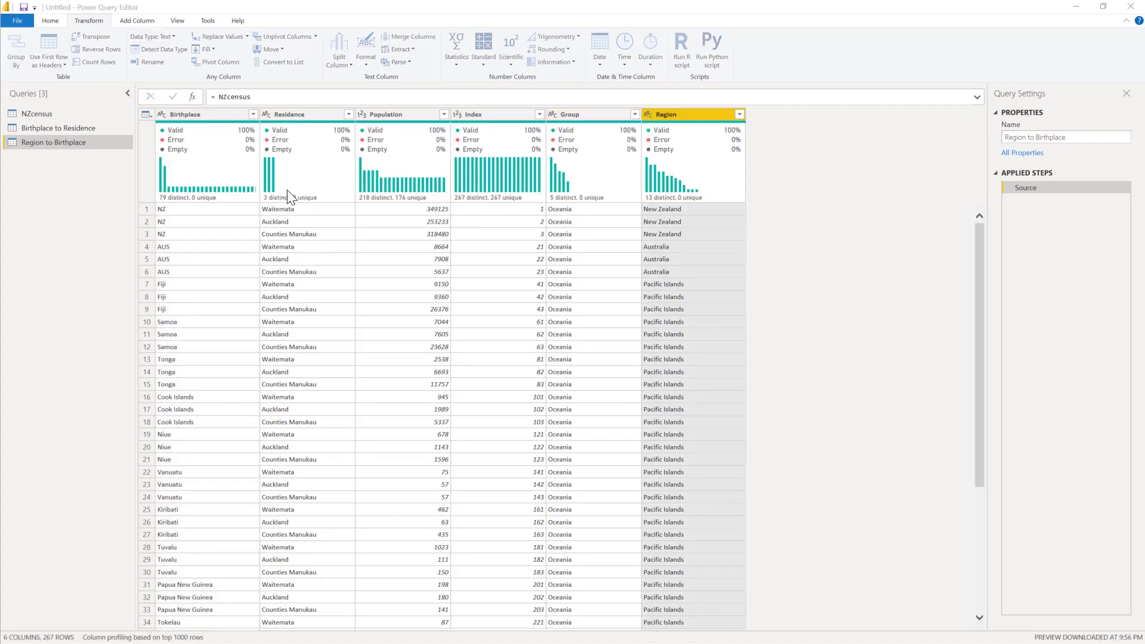
pyautogui.click(441, 288)
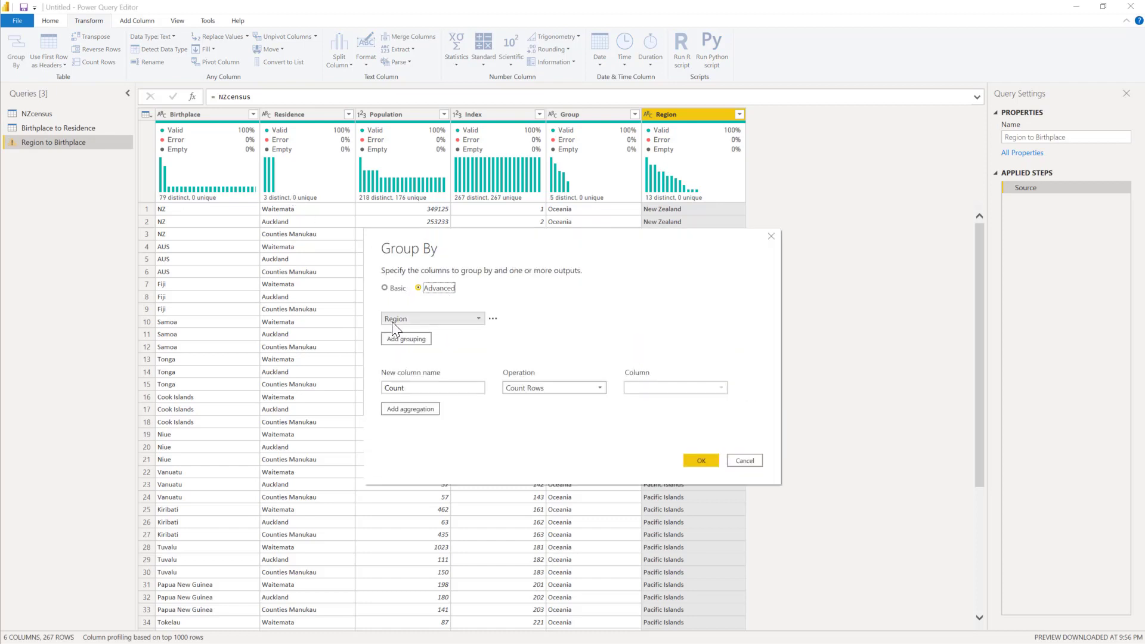
pyautogui.click(421, 339)
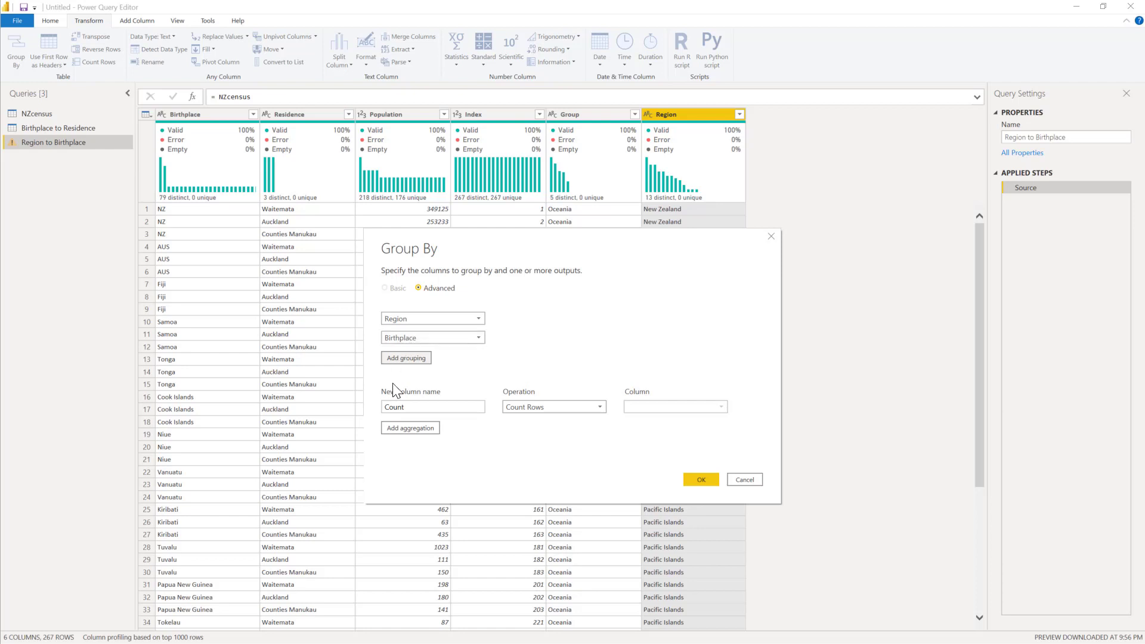
# Step: Add a Population column that sums Population, and apply the grouping by Region and Birthplace
pyautogui.click(435, 411)
pyautogui.write('Populatio')
pyautogui.click(512, 409)
pyautogui.click(514, 419)
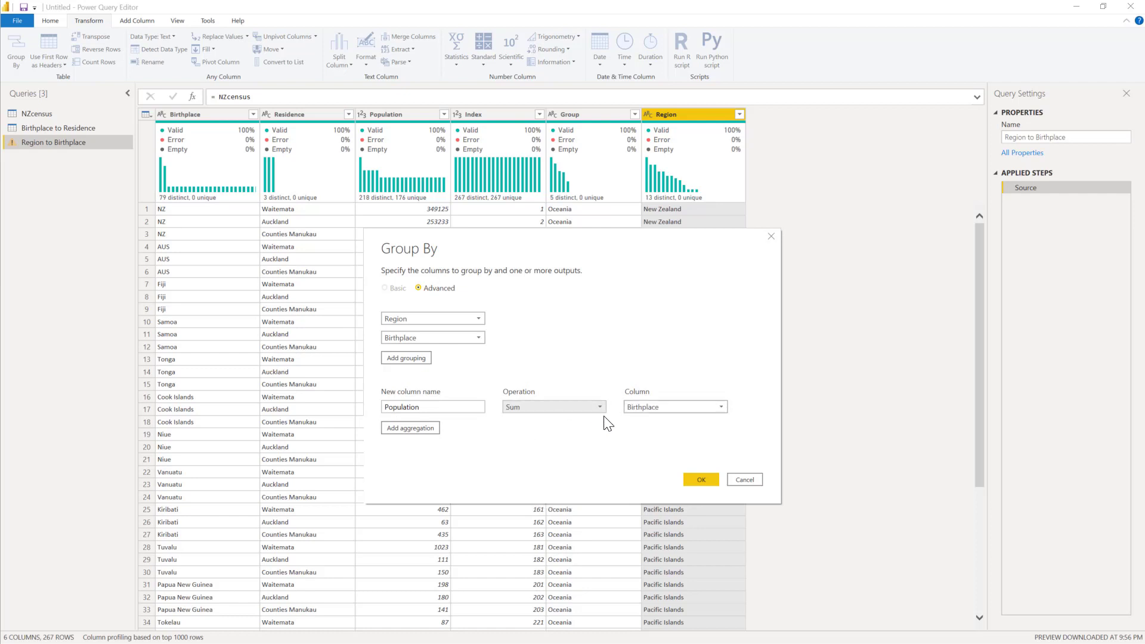
pyautogui.click(651, 407)
pyautogui.click(644, 443)
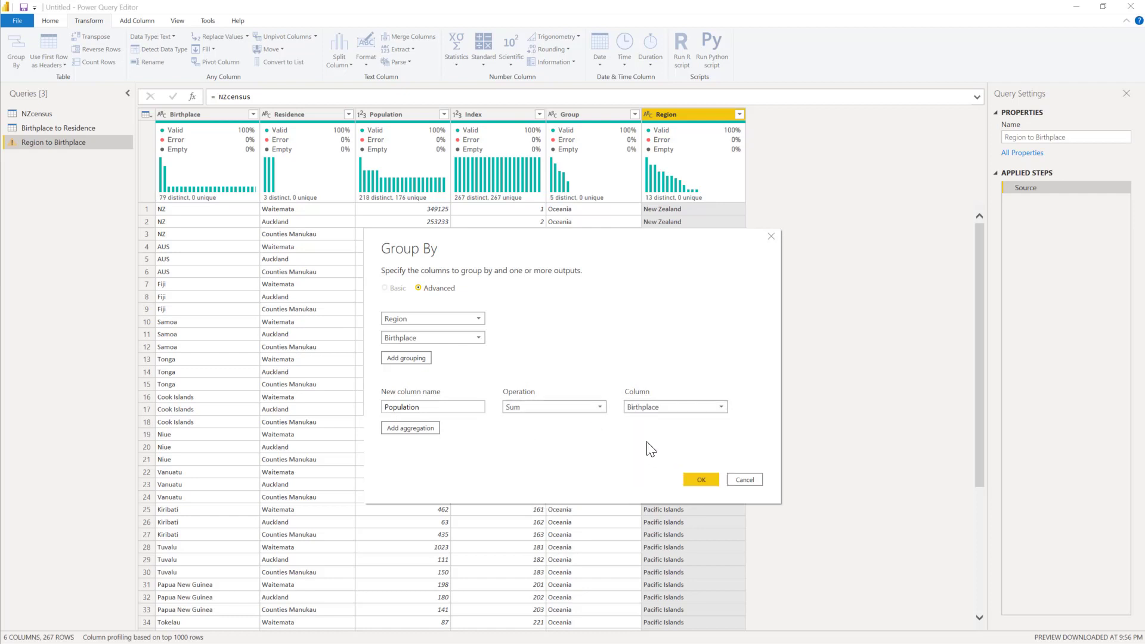
pyautogui.click(692, 478)
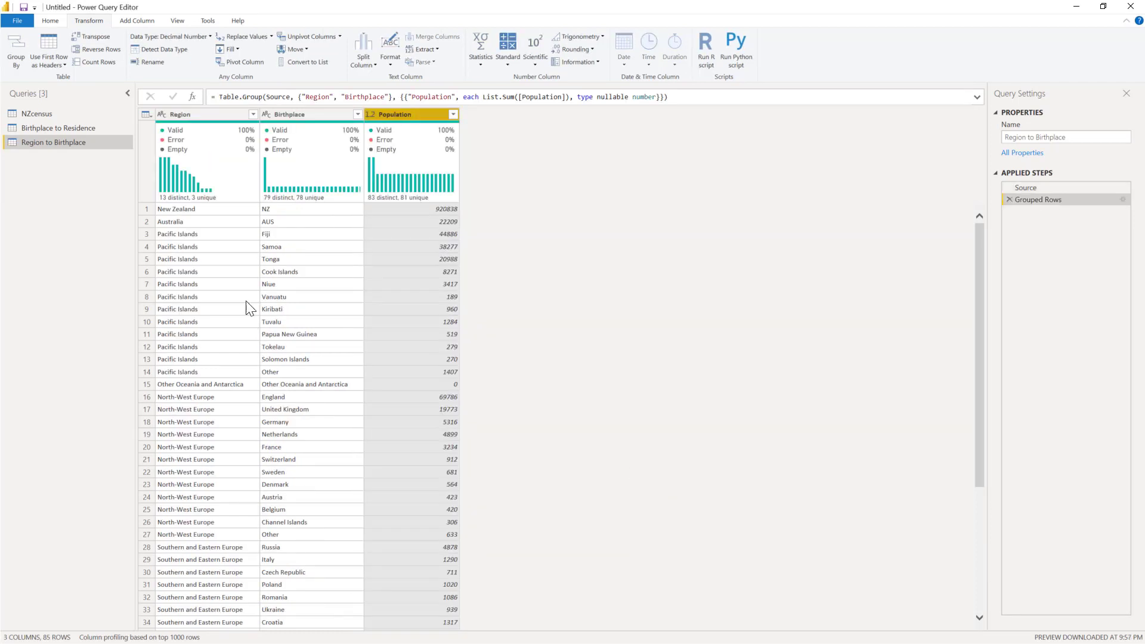
# Step: Rename the Region column as Source and the Birthplace column as Destination in the Region to Birthplace query
pyautogui.doubleClick(195, 118)
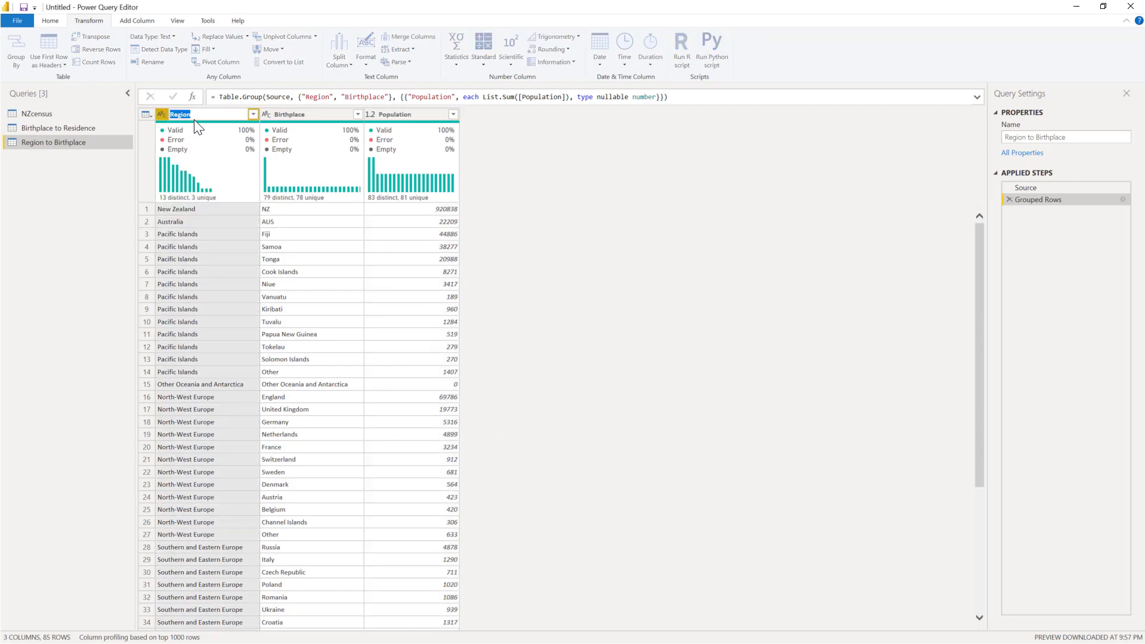
pyautogui.write('Source')
pyautogui.press('Return')
pyautogui.doubleClick(288, 113)
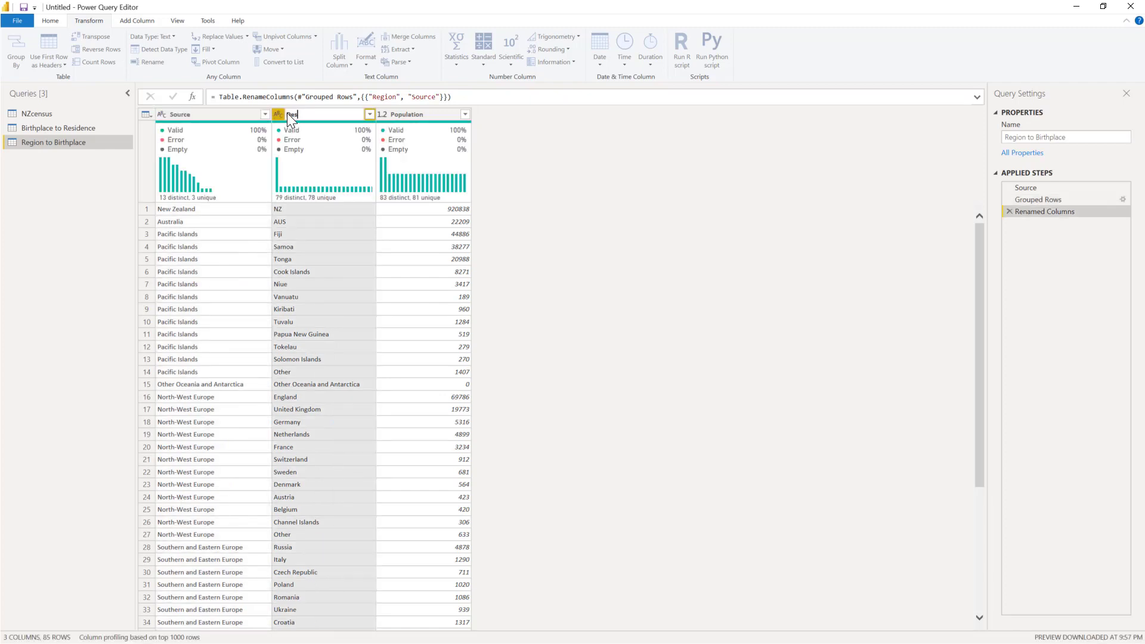
pyautogui.write('Destination')
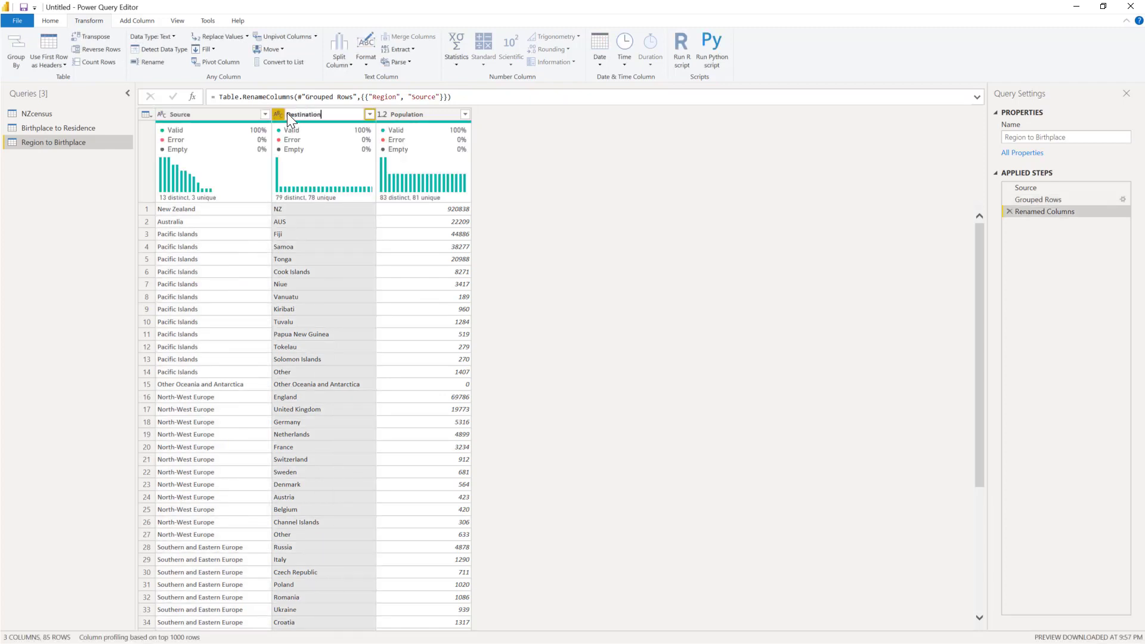
pyautogui.press('Return')
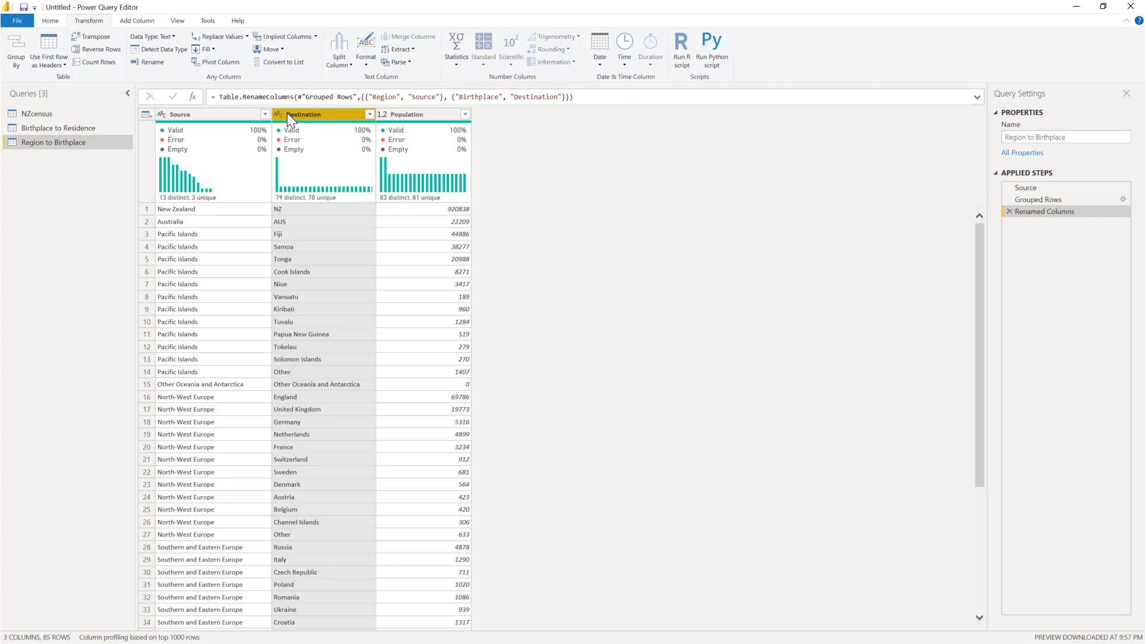
# Step: Create a third reference query from NZcensus and name it Group to Region
pyautogui.rightClick(38, 113)
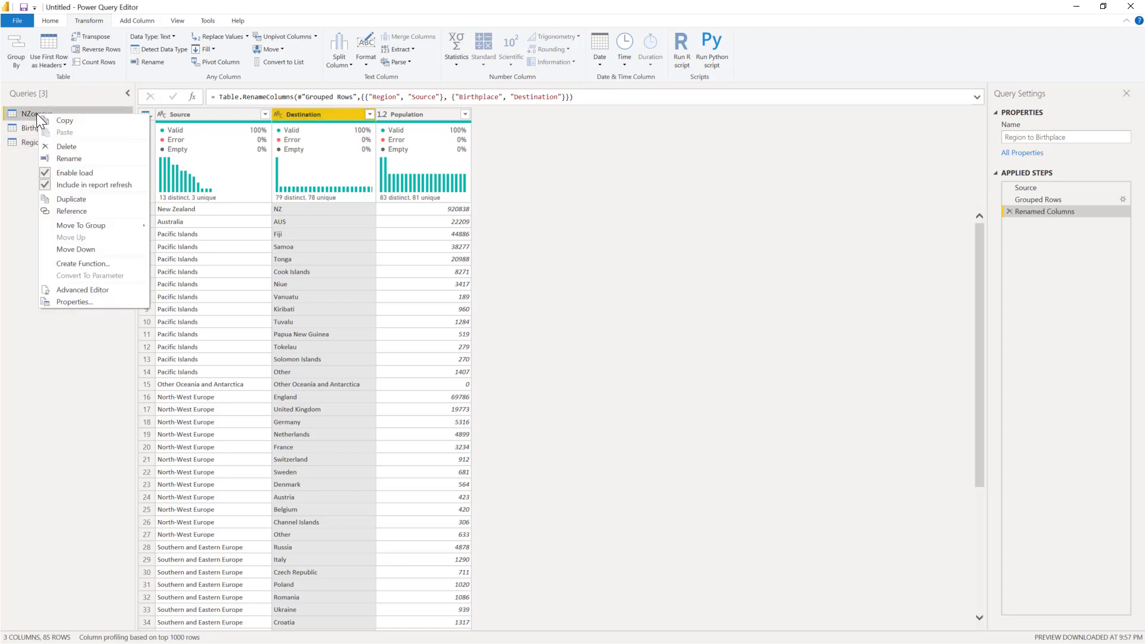
pyautogui.click(90, 209)
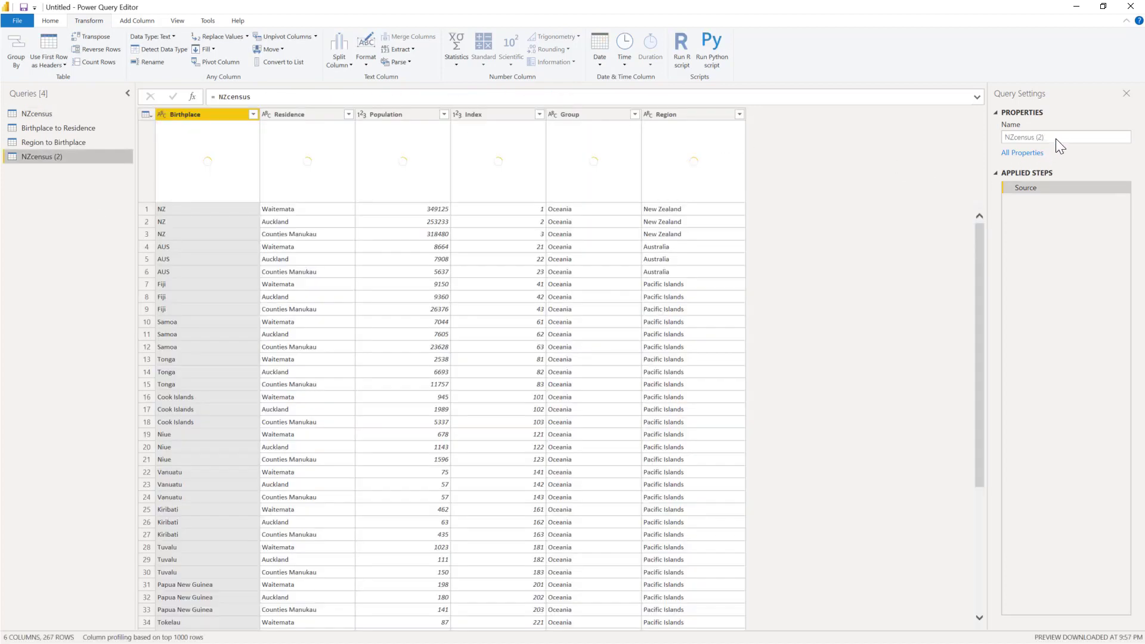
pyautogui.click(1055, 139)
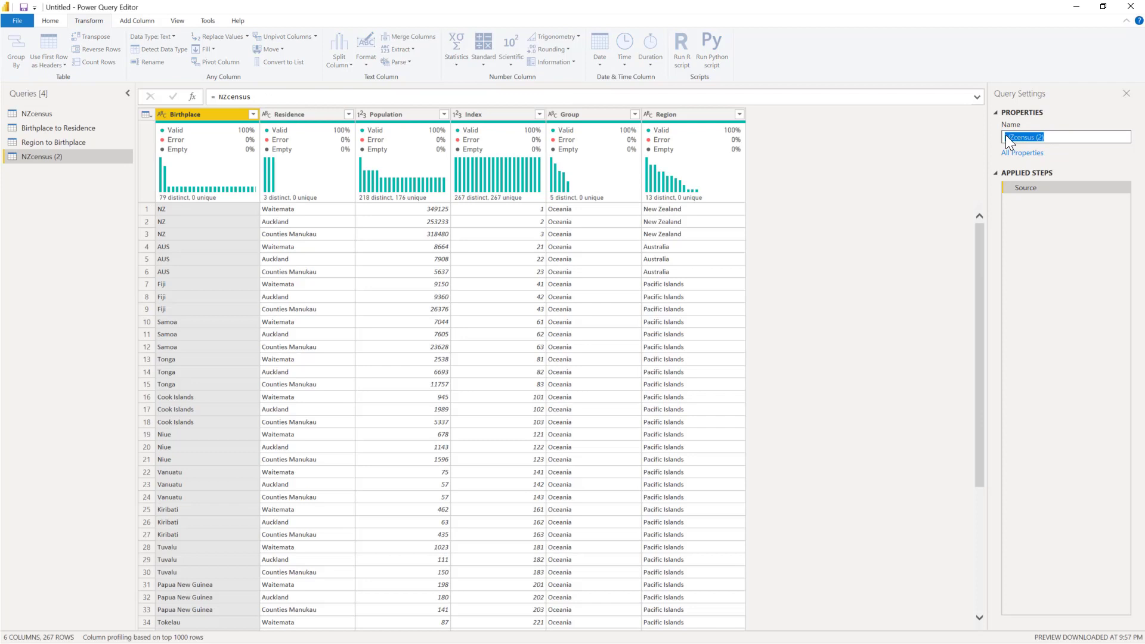
pyautogui.write('Group to Region')
pyautogui.press('Return')
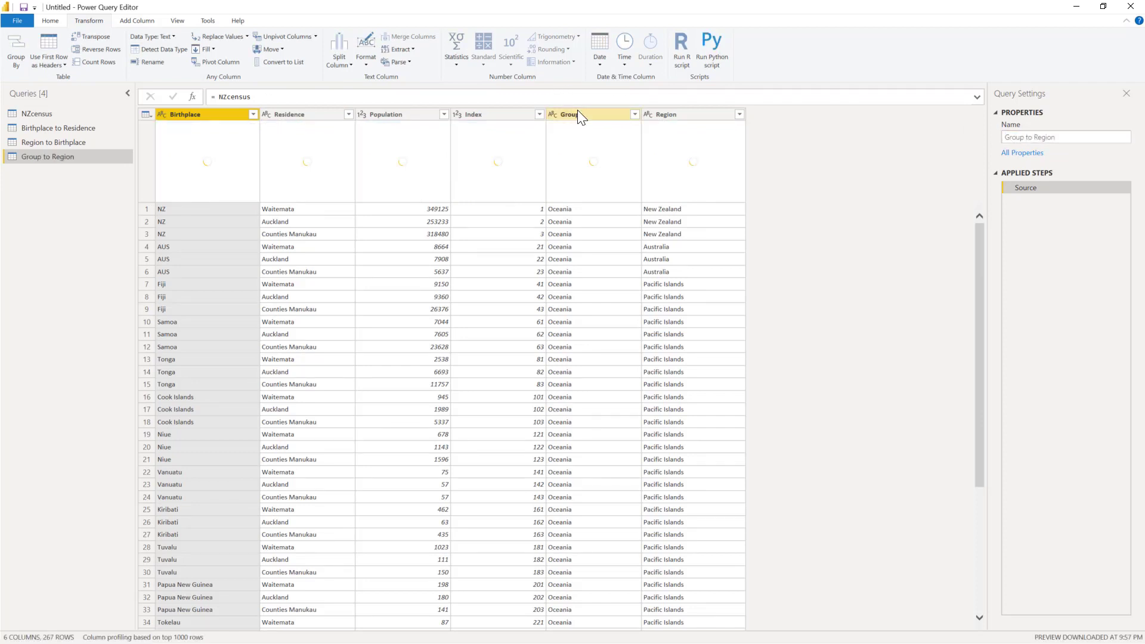
# Step: Set up an advanced Group By on the Group to Region query with Group and Region as grouping columns
pyautogui.click(576, 113)
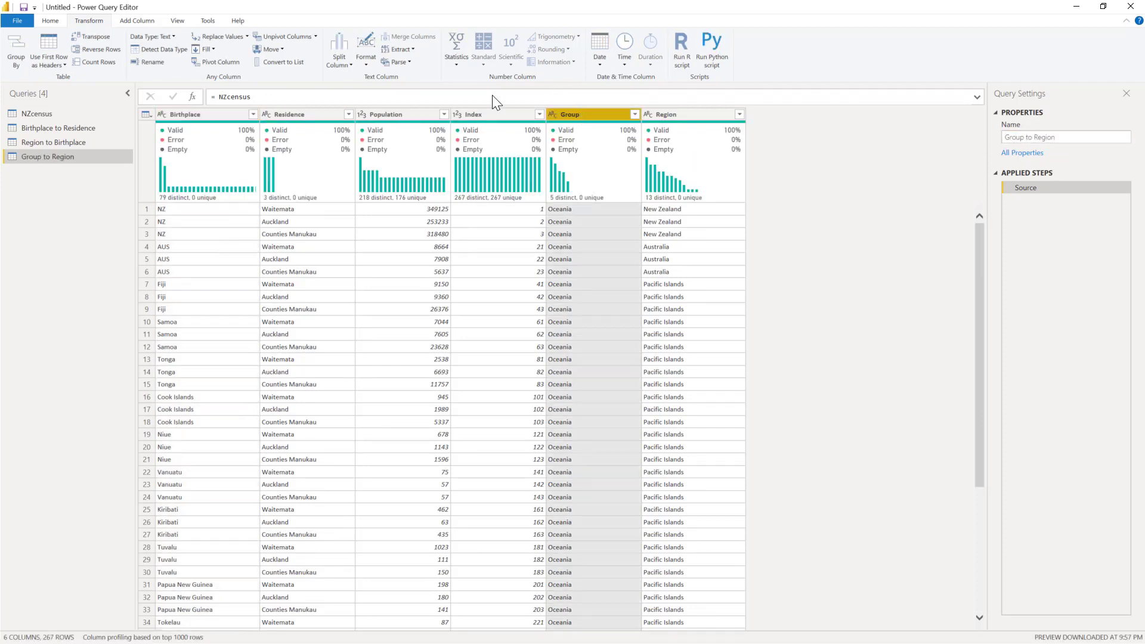
pyautogui.click(17, 60)
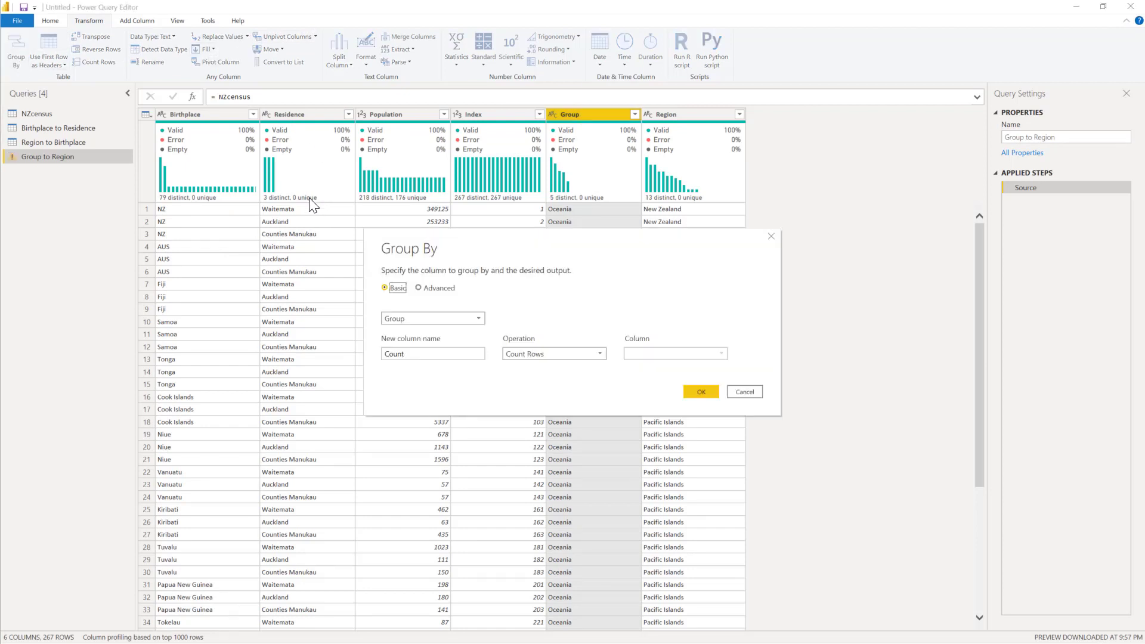
pyautogui.click(437, 287)
pyautogui.click(420, 339)
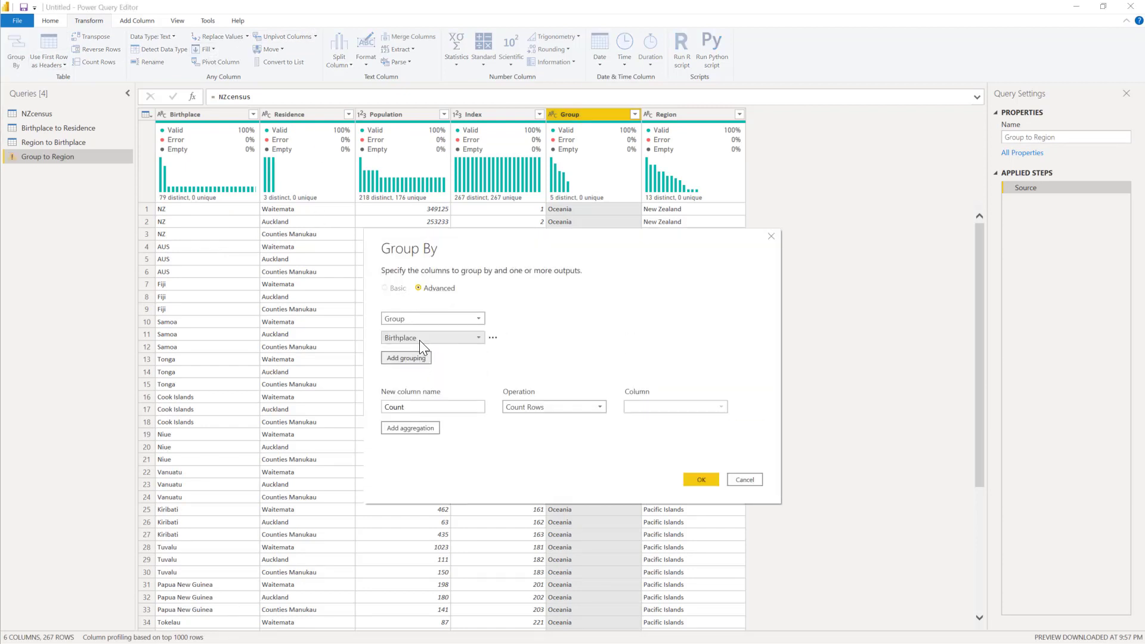
pyautogui.click(419, 339)
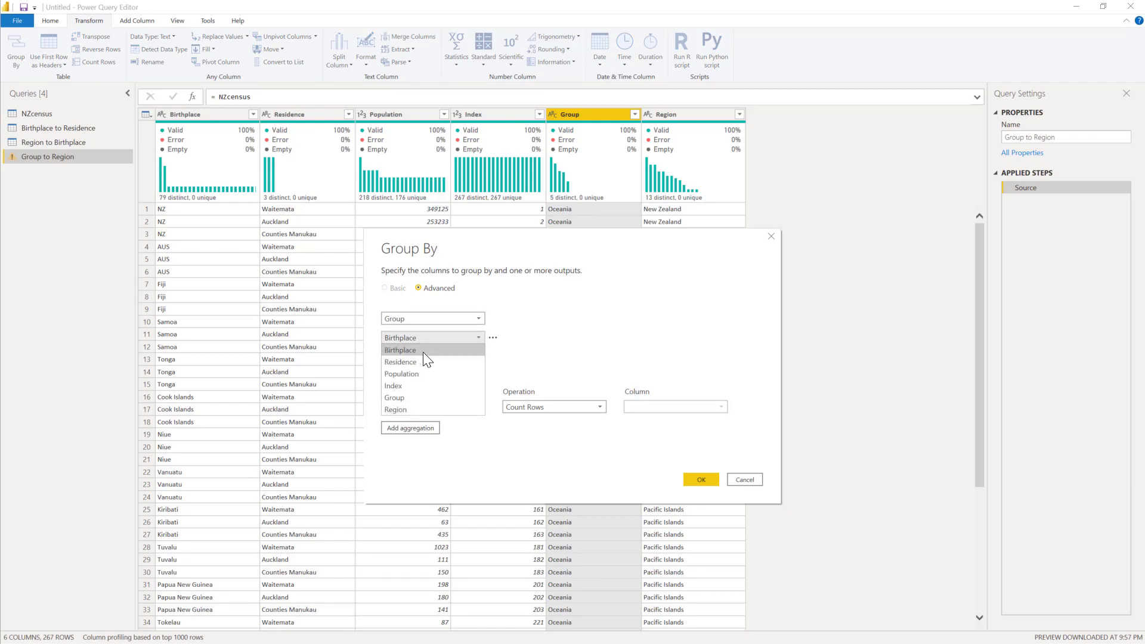
pyautogui.click(421, 408)
# Step: Add a Population column that sums Population, and apply the grouping by Group and Region
pyautogui.click(423, 407)
pyautogui.doubleClick(422, 406)
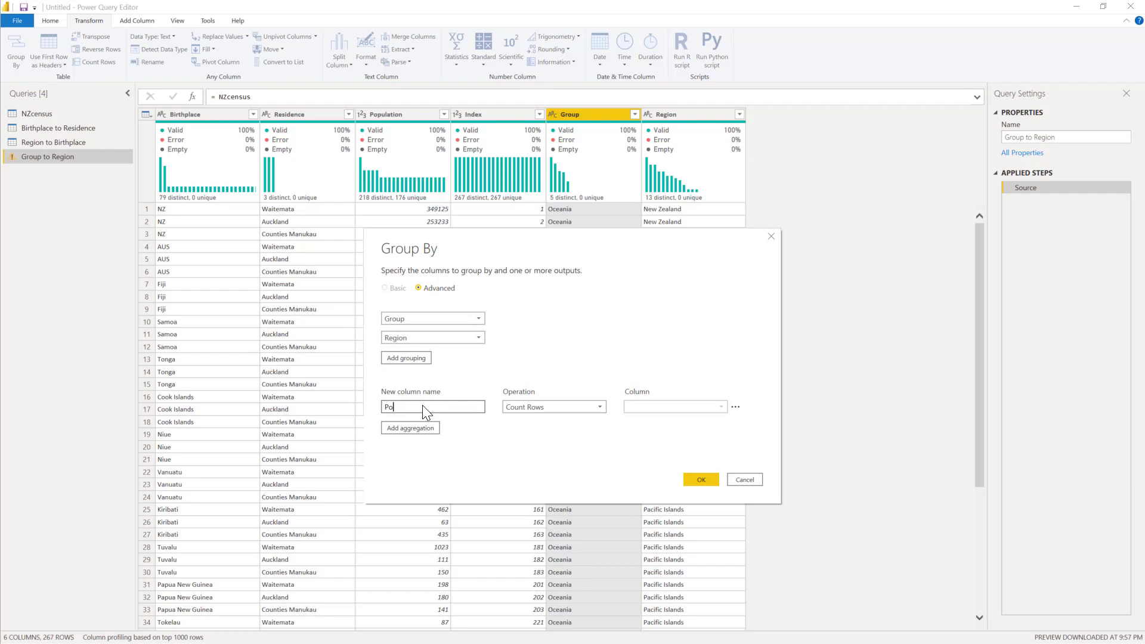
pyautogui.write('Population')
pyautogui.click(520, 407)
pyautogui.click(521, 416)
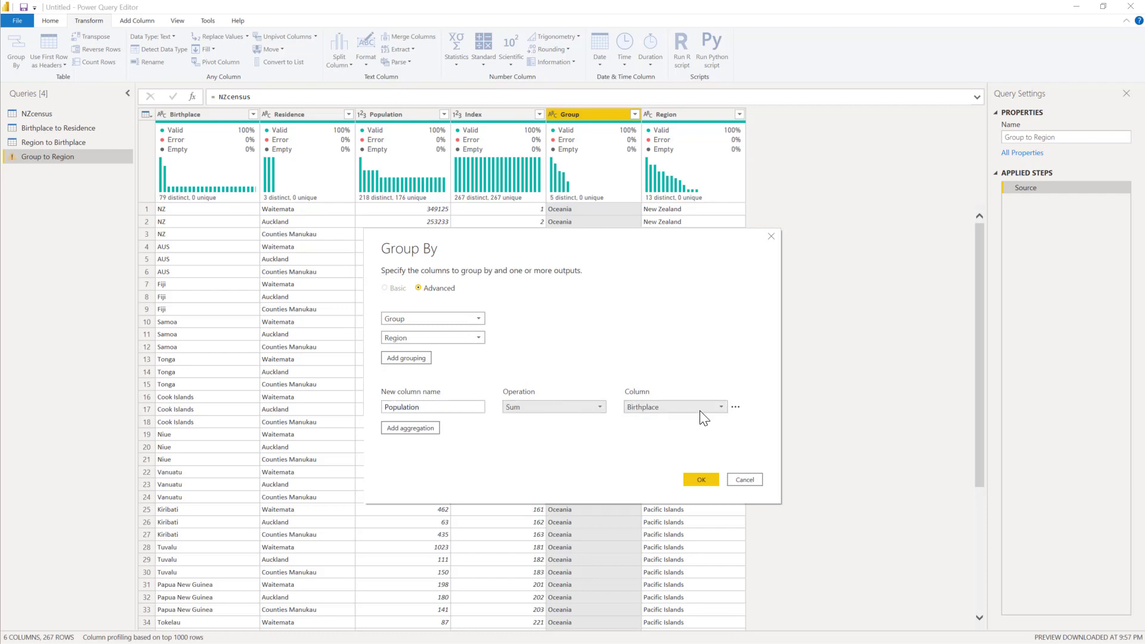
pyautogui.click(699, 409)
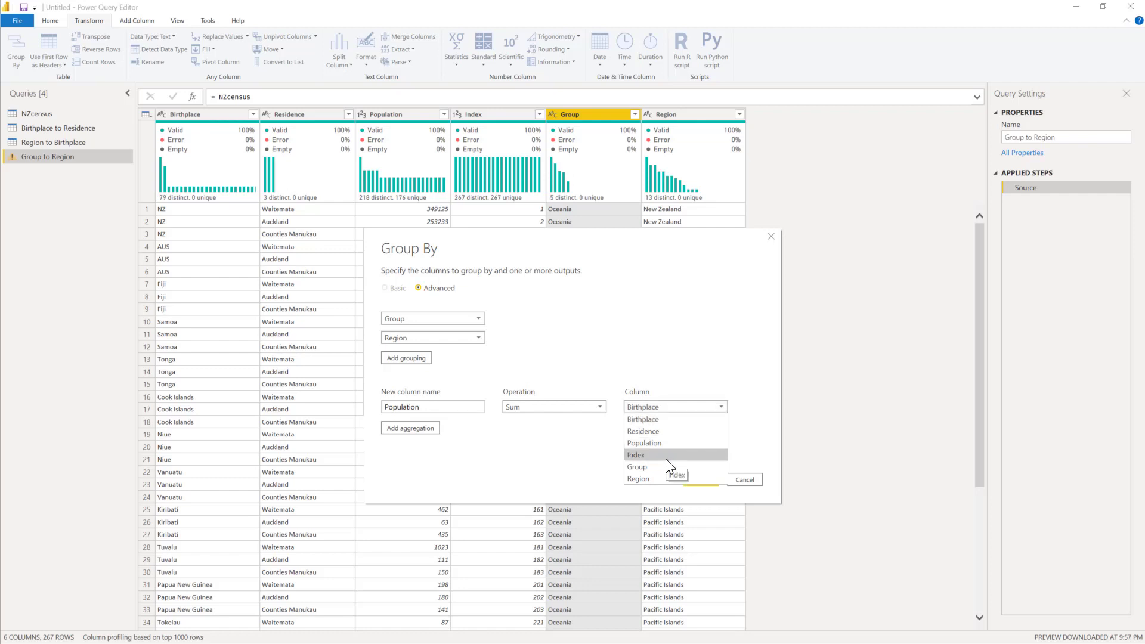
pyautogui.click(664, 442)
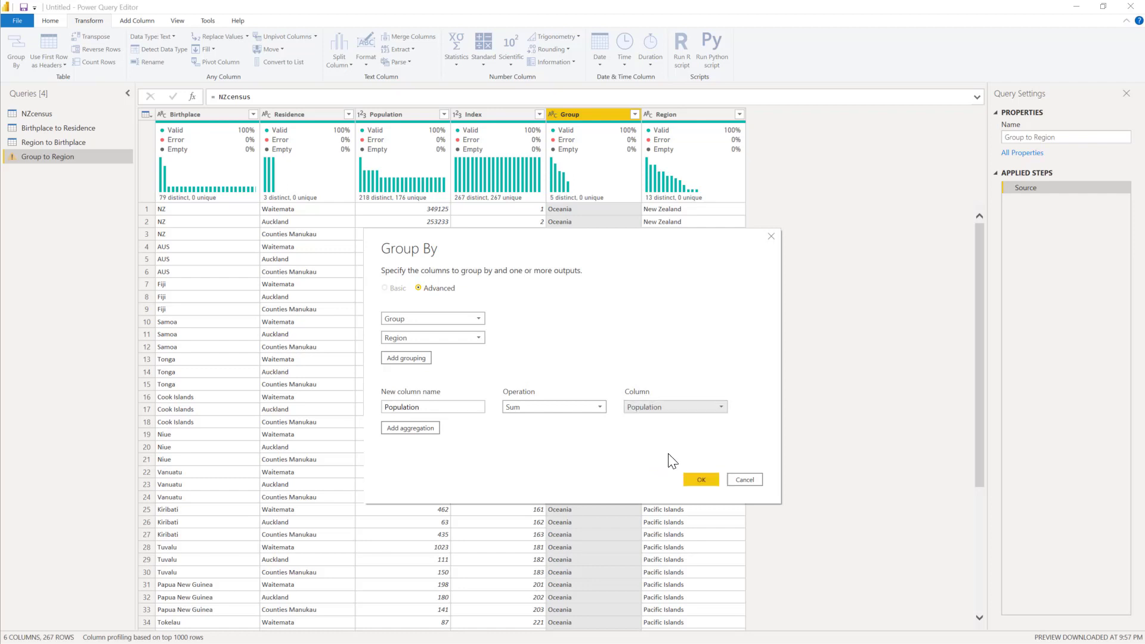
pyautogui.click(701, 481)
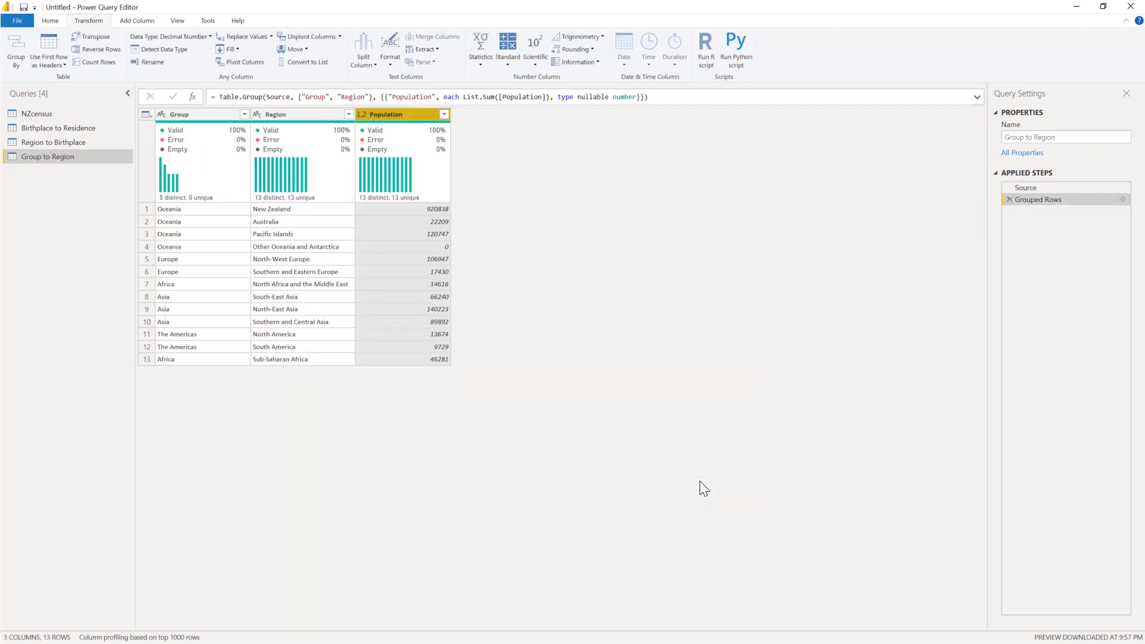
# Step: Rename the Group column as Source and the Region column as Destination in the Group to Region query
pyautogui.doubleClick(180, 117)
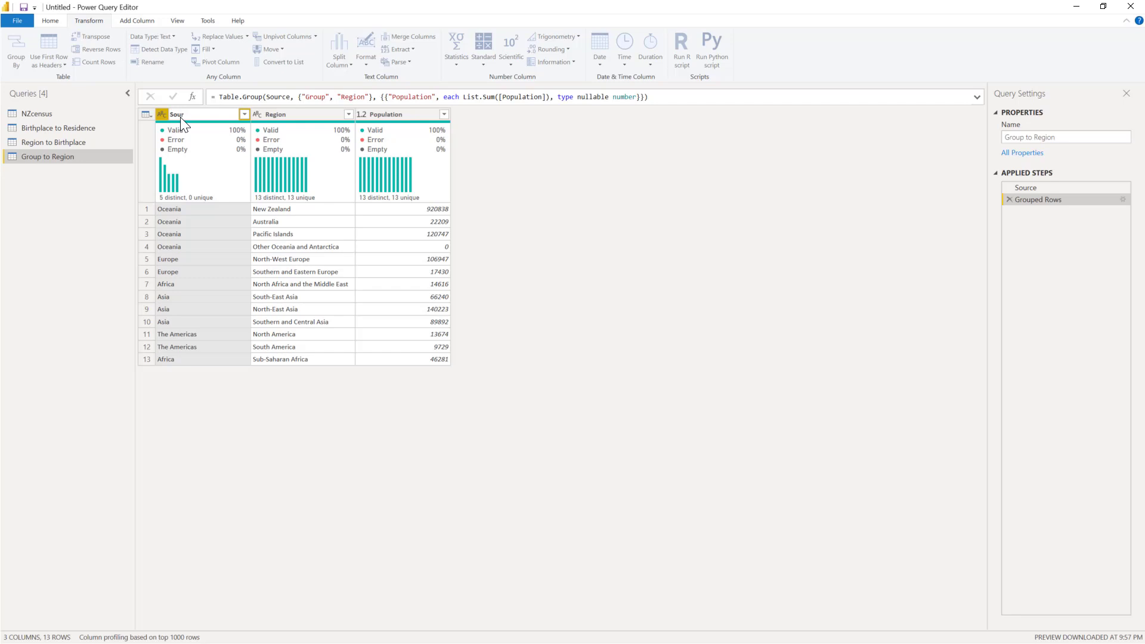
pyautogui.press('Return')
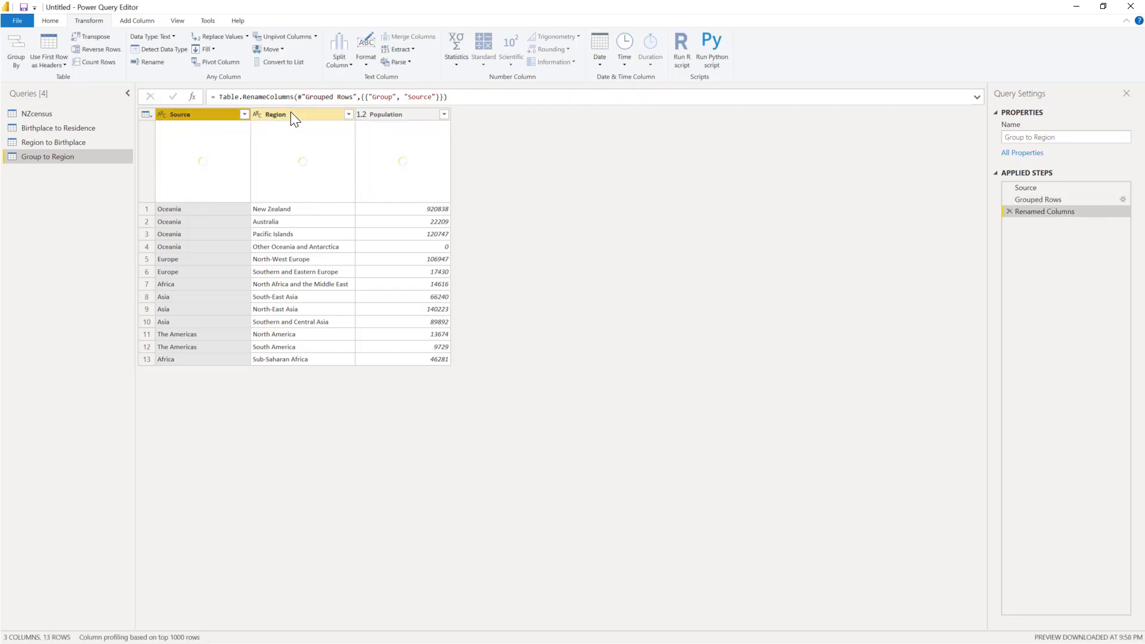
pyautogui.doubleClick(289, 113)
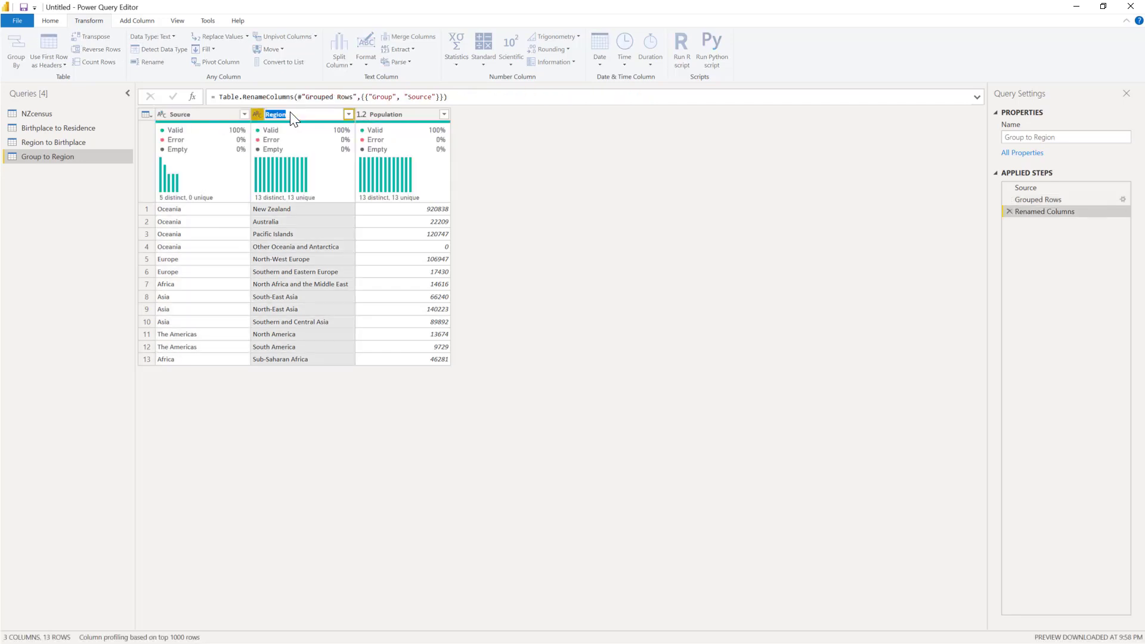
pyautogui.write('Destinat')
pyautogui.press('Return')
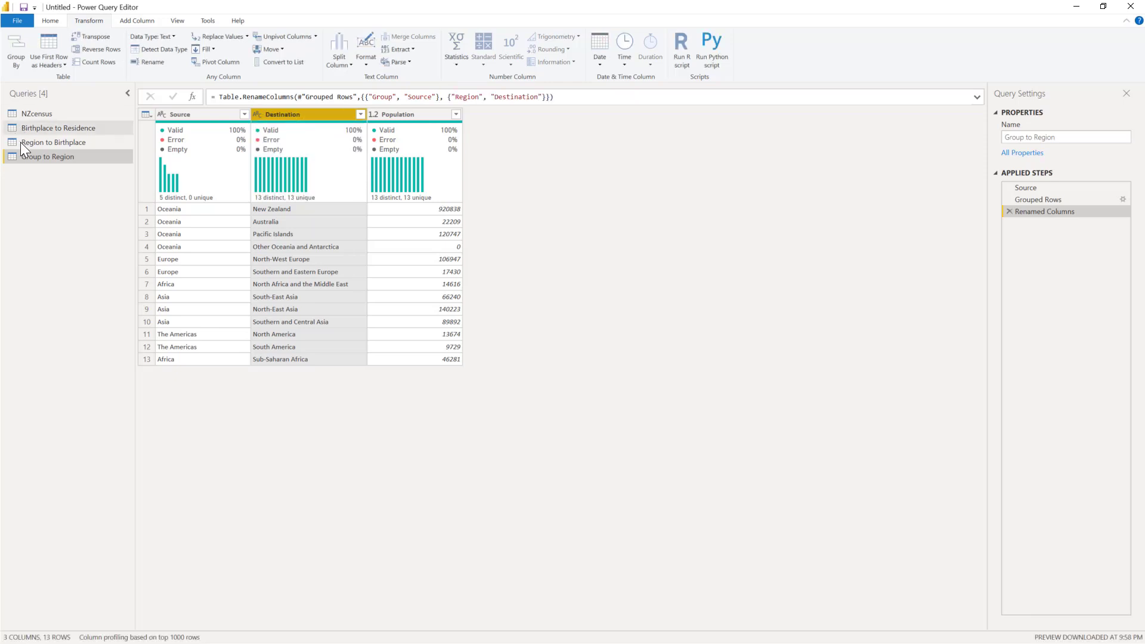
# Step: Move the Birthplace to Residence, Region to Birthplace and Group to Region queries into a new query group named SankeyReference
pyautogui.click(34, 130)
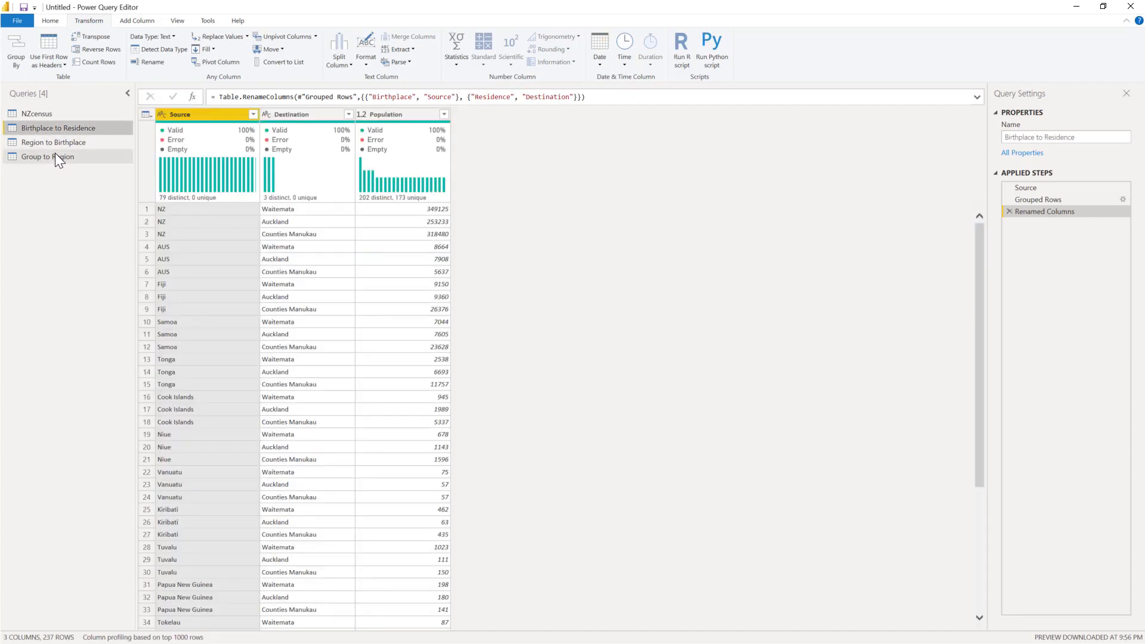
pyautogui.keyDown('shift'); pyautogui.click(56, 155); pyautogui.keyUp('shift')
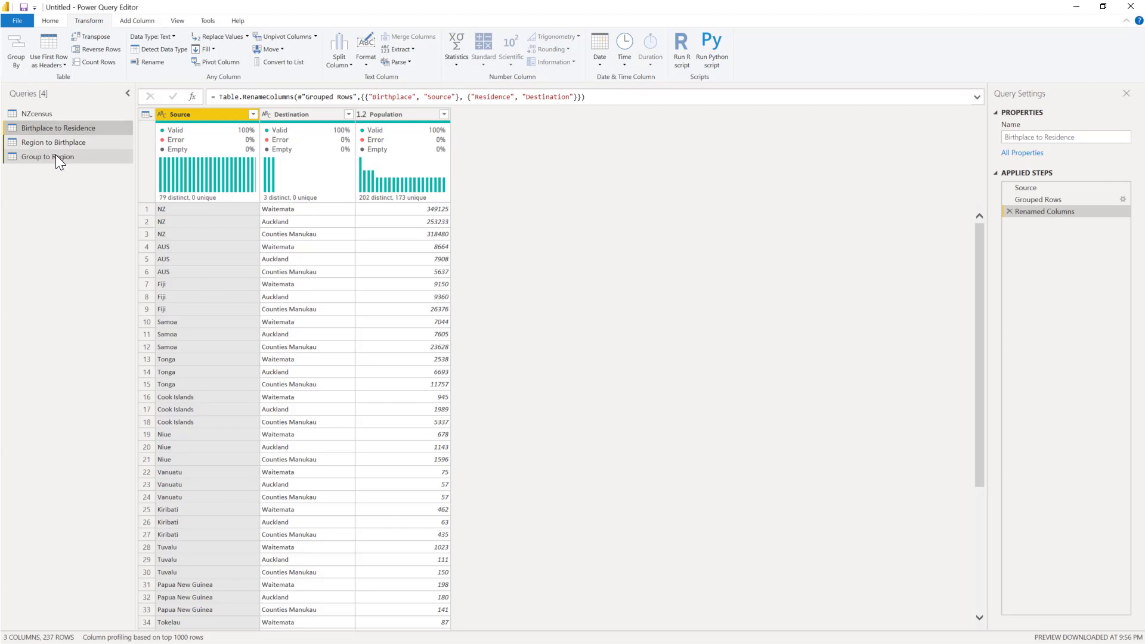
pyautogui.rightClick(53, 144)
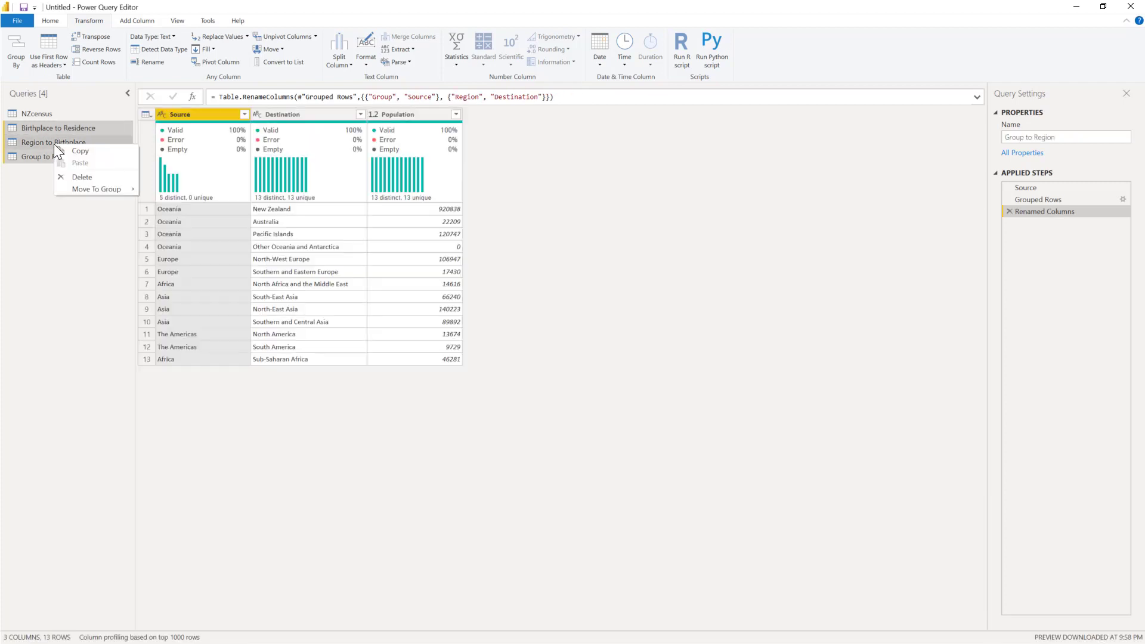
pyautogui.click(152, 189)
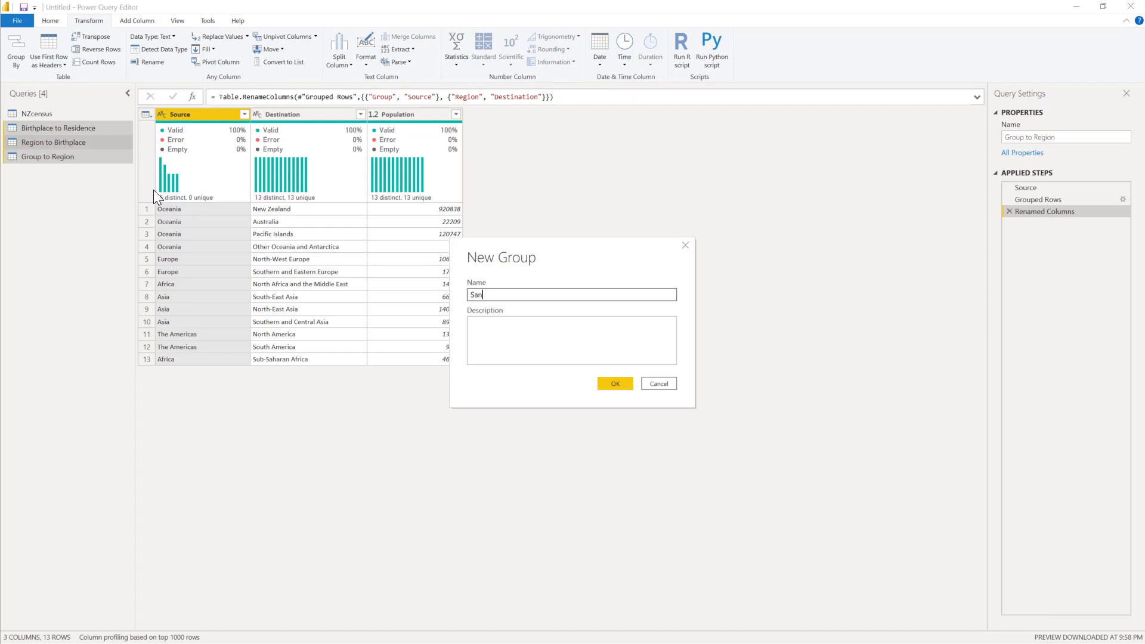
pyautogui.write('SankeyReference')
pyautogui.press('Return')
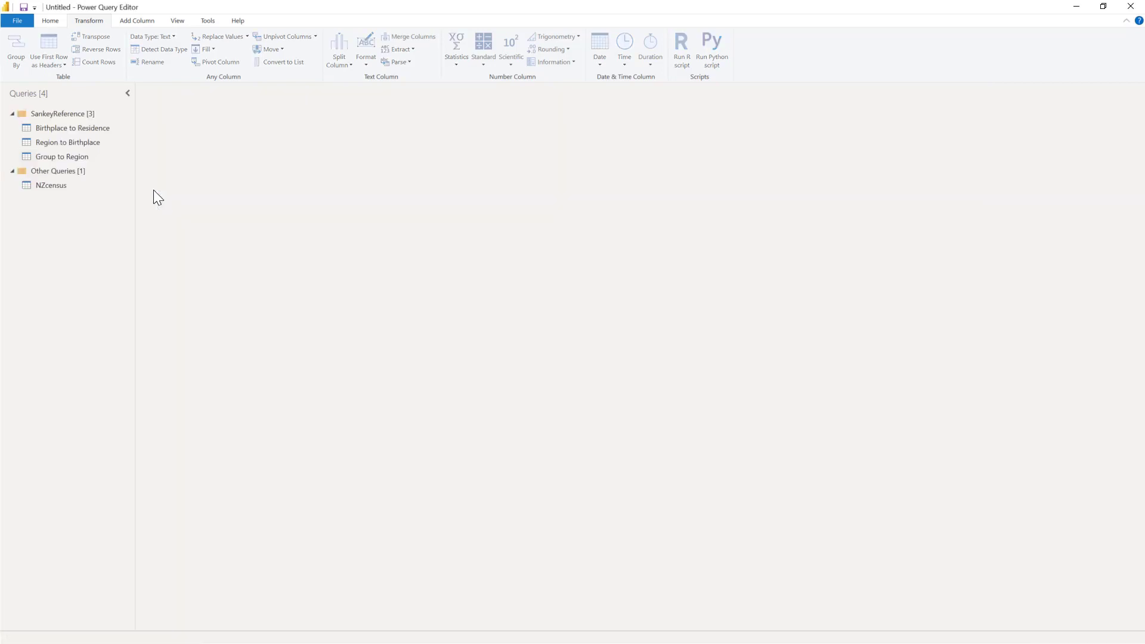
# Step: Move the NZcensus query into a new query group named RawData
pyautogui.rightClick(48, 188)
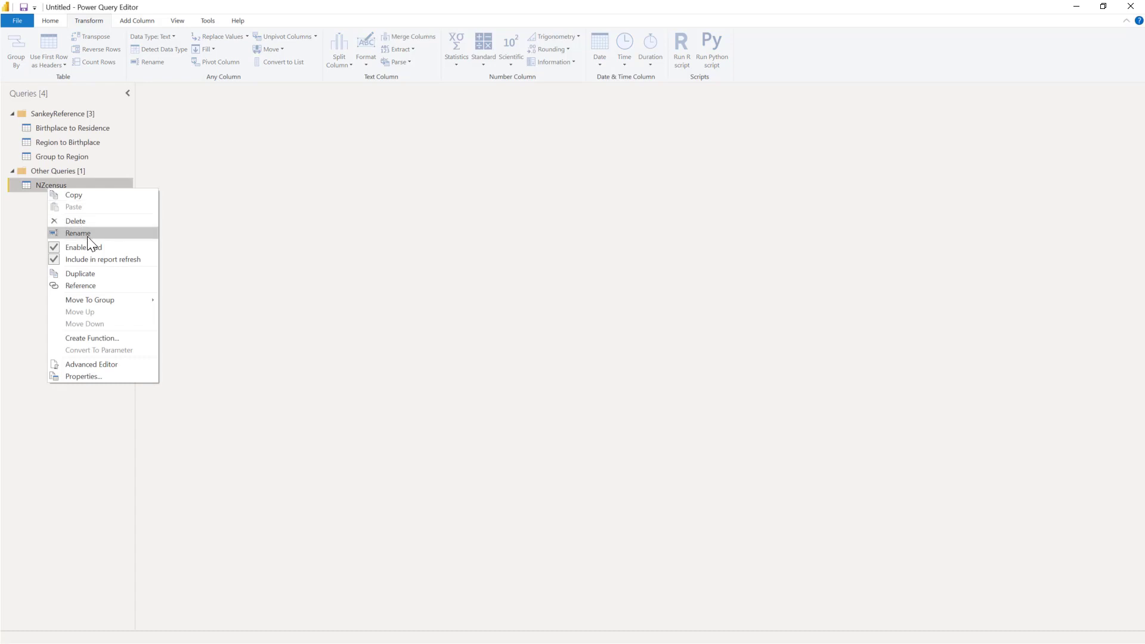
pyautogui.moveTo(108, 299)
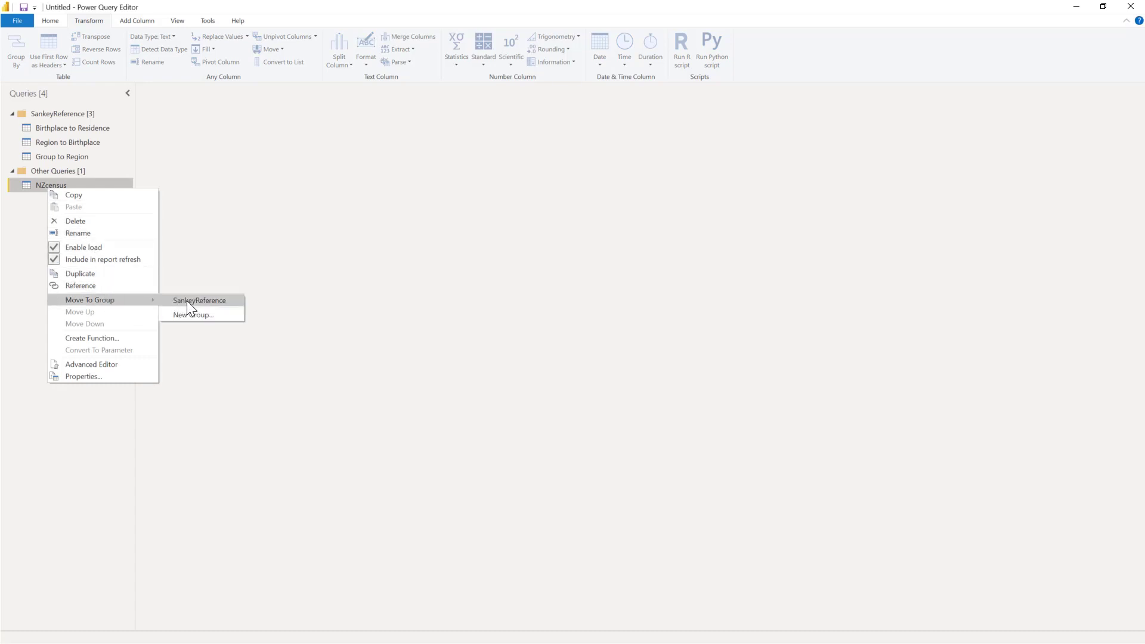
pyautogui.click(196, 314)
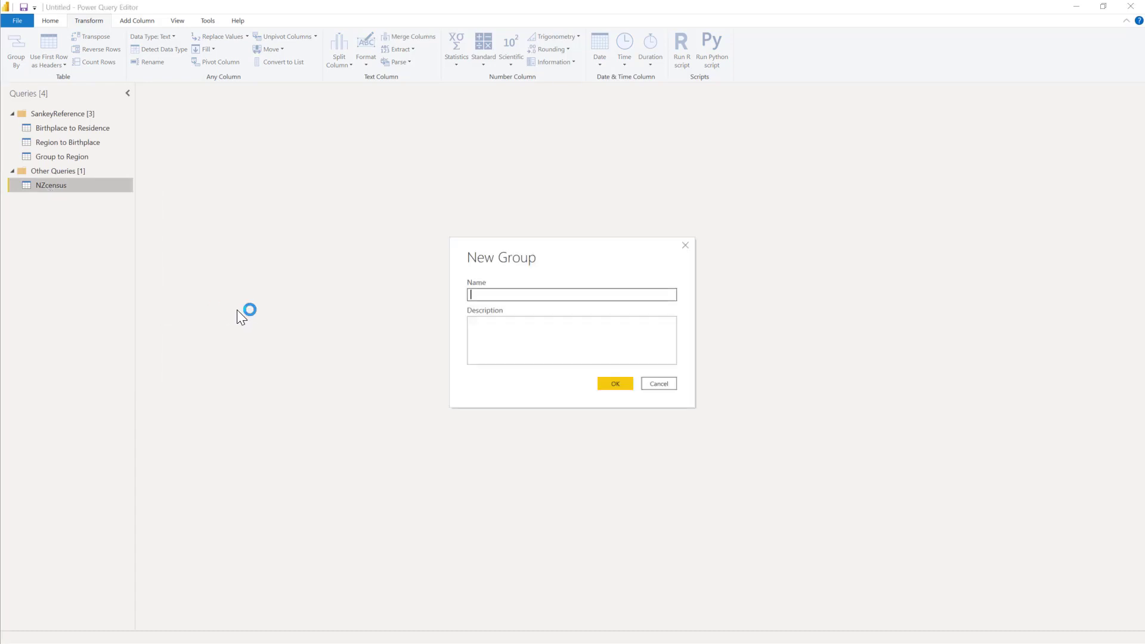
pyautogui.write('RawData')
pyautogui.press('Return')
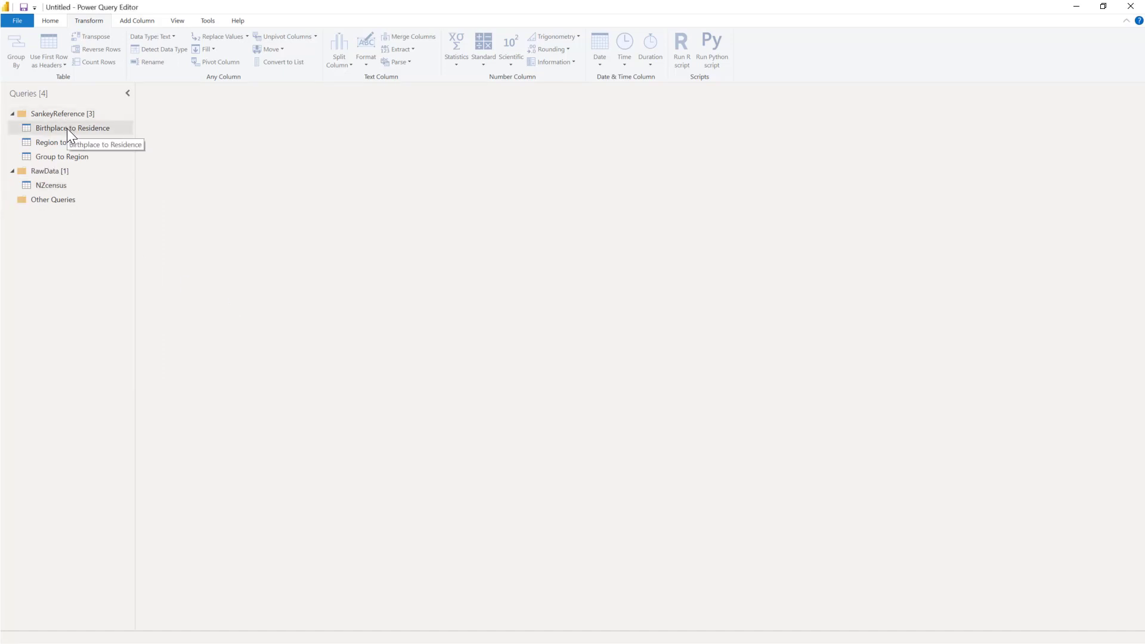
# Step: Disable loading of the NZcensus query into the report and accept the possible data loss
pyautogui.rightClick(69, 185)
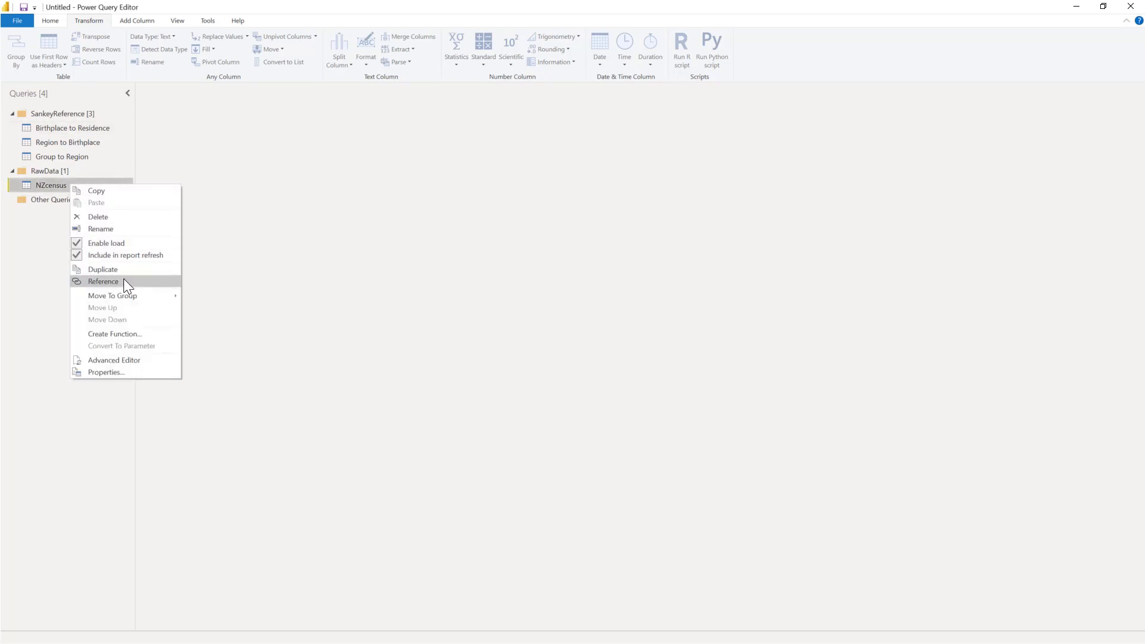
pyautogui.click(118, 244)
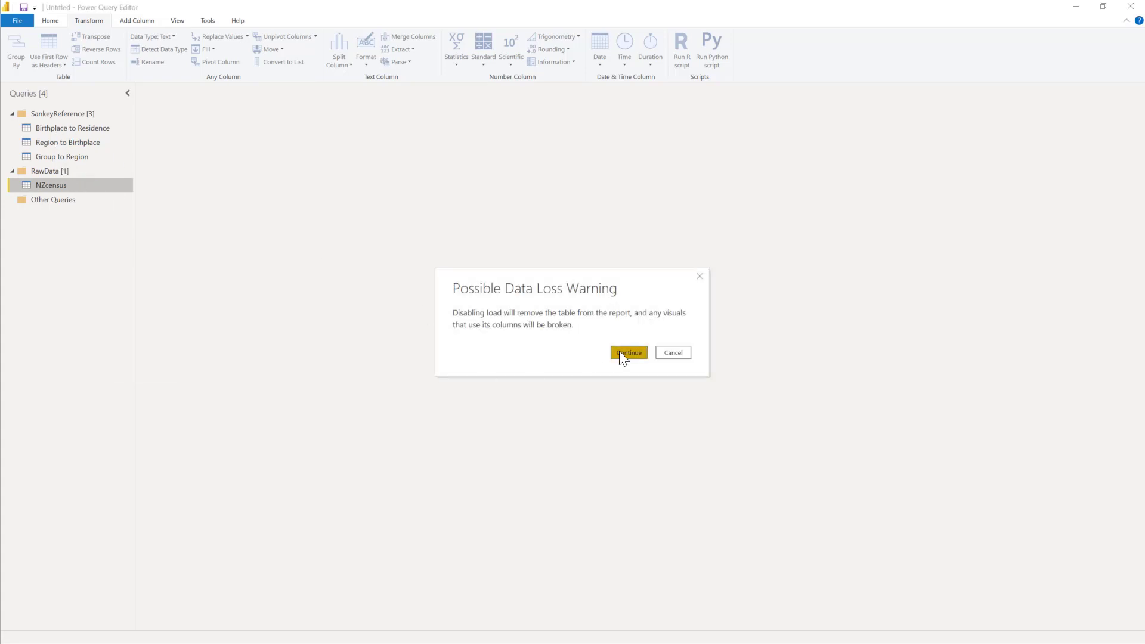
pyautogui.click(619, 352)
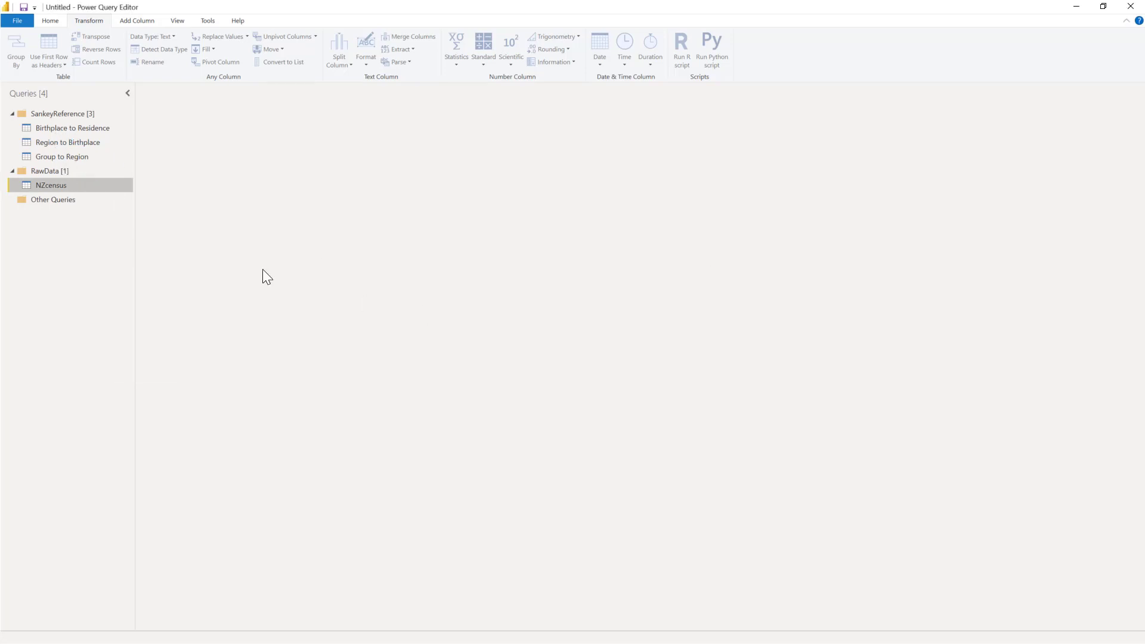
# Step: Disable loading of the Birthplace to Residence, Region to Birthplace and Group to Region queries
pyautogui.click(69, 127)
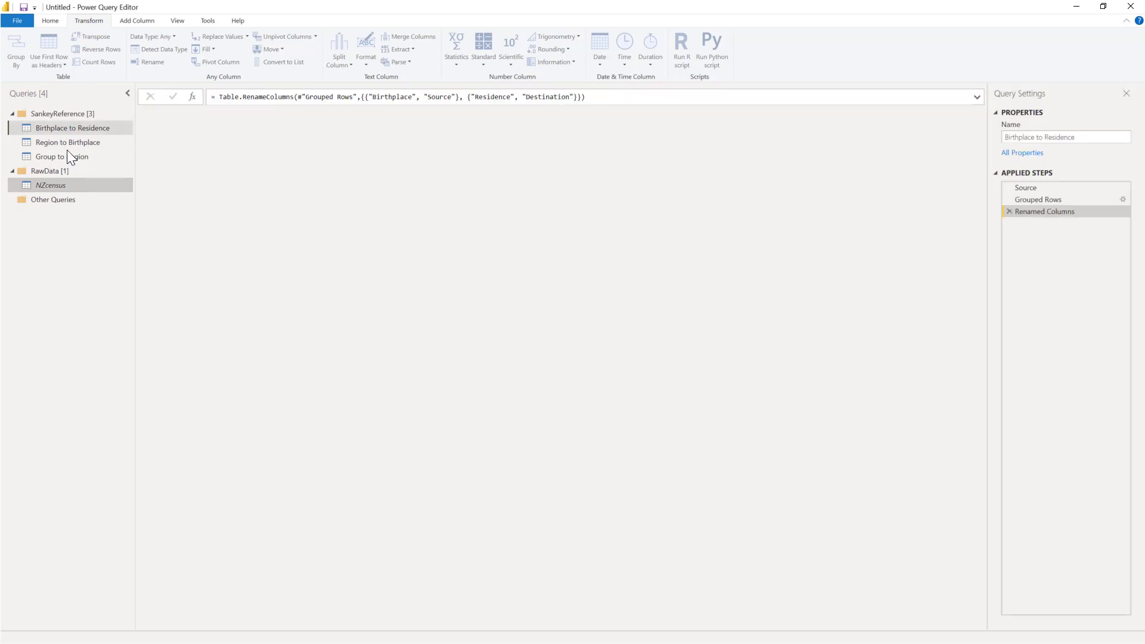
pyautogui.rightClick(66, 124)
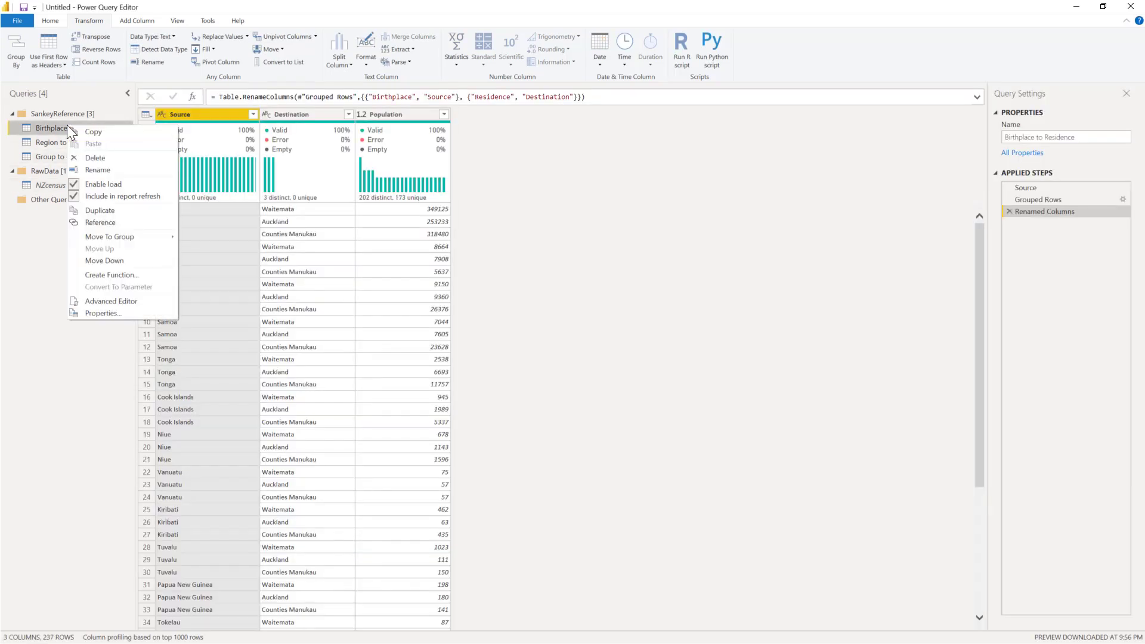
pyautogui.click(119, 195)
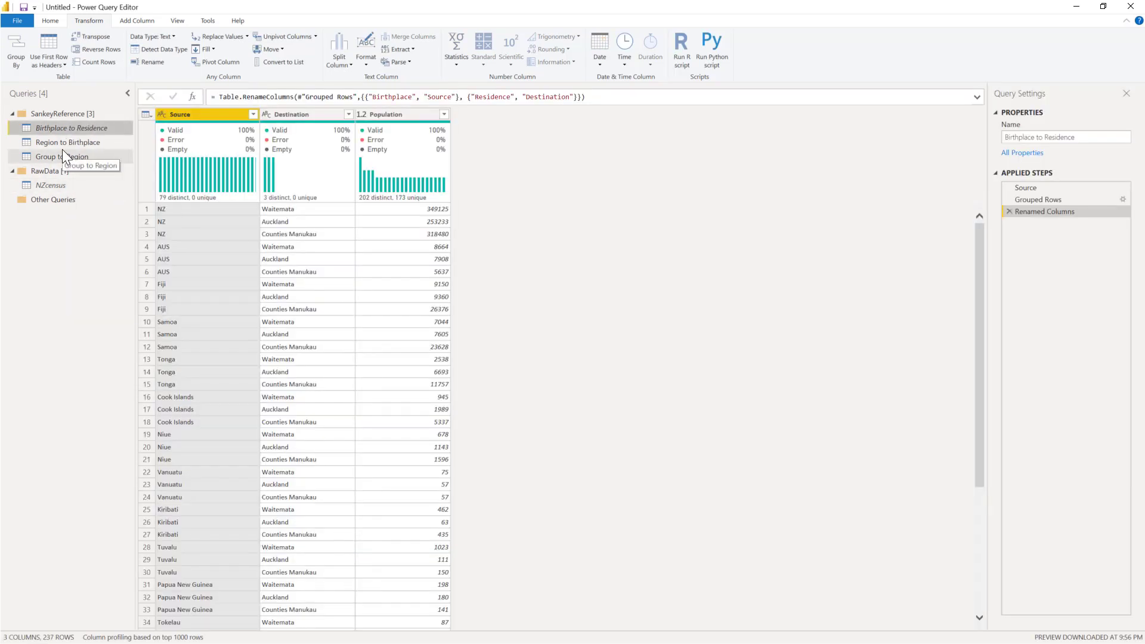
pyautogui.rightClick(62, 146)
pyautogui.click(101, 206)
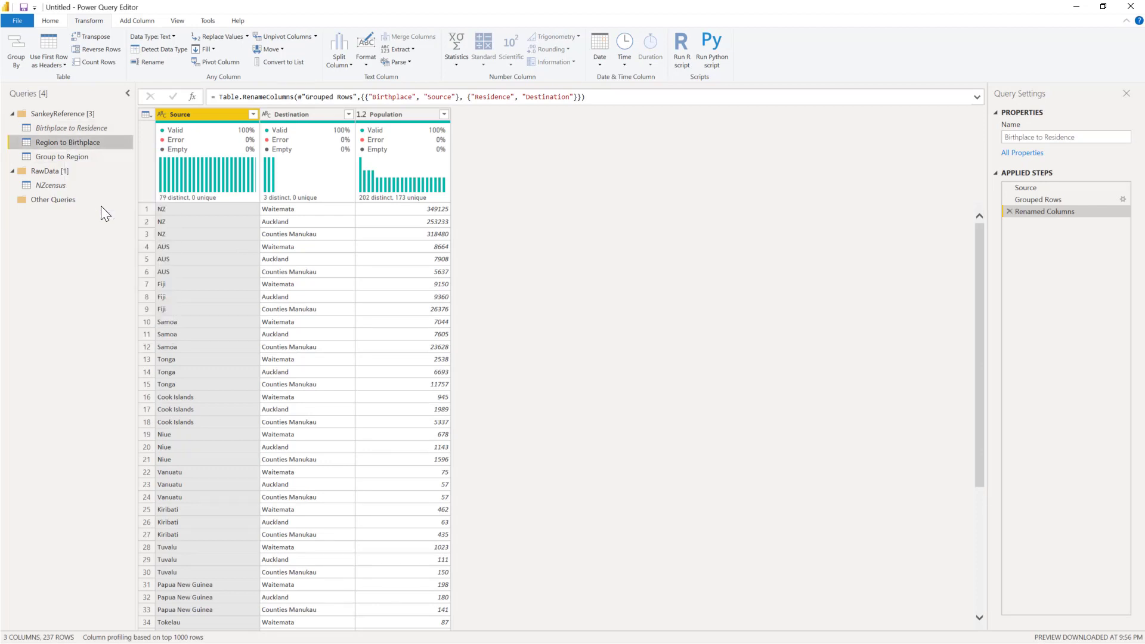
pyautogui.rightClick(56, 161)
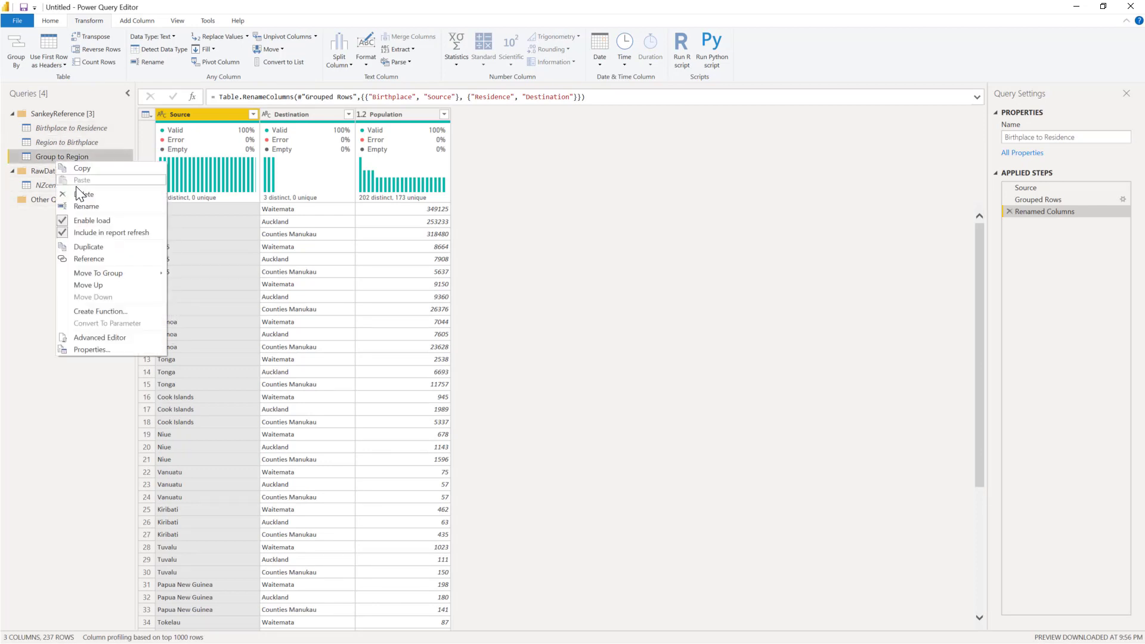
pyautogui.click(99, 221)
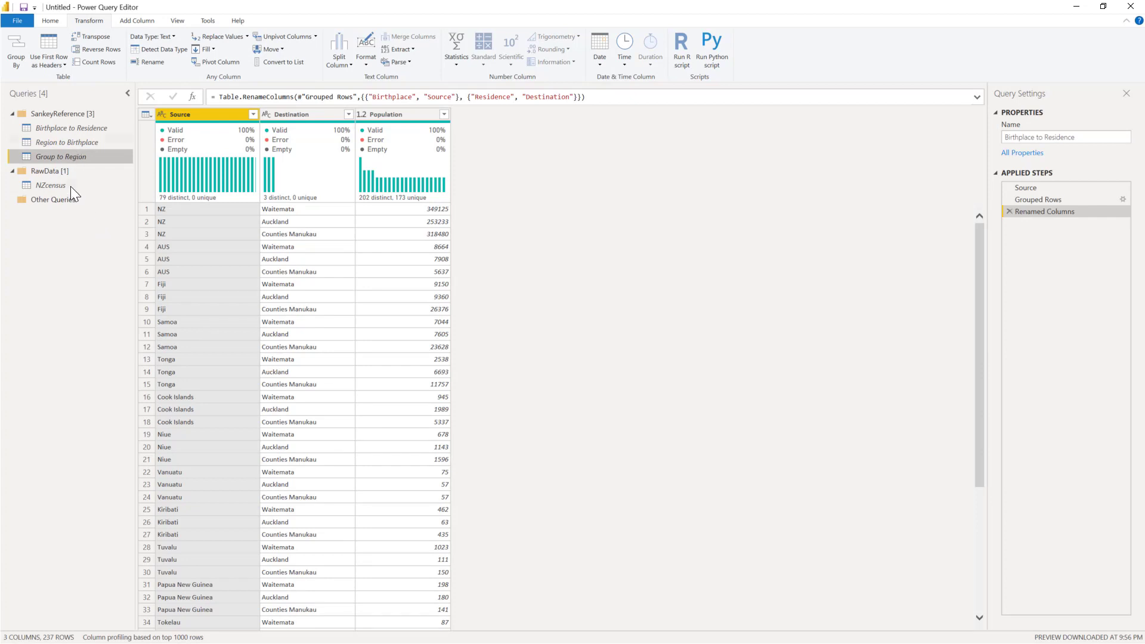
# Step: Append the Birthplace to Residence, Region to Birthplace and Group to Region queries into a new query, including each table only once
pyautogui.click(62, 130)
pyautogui.click(50, 21)
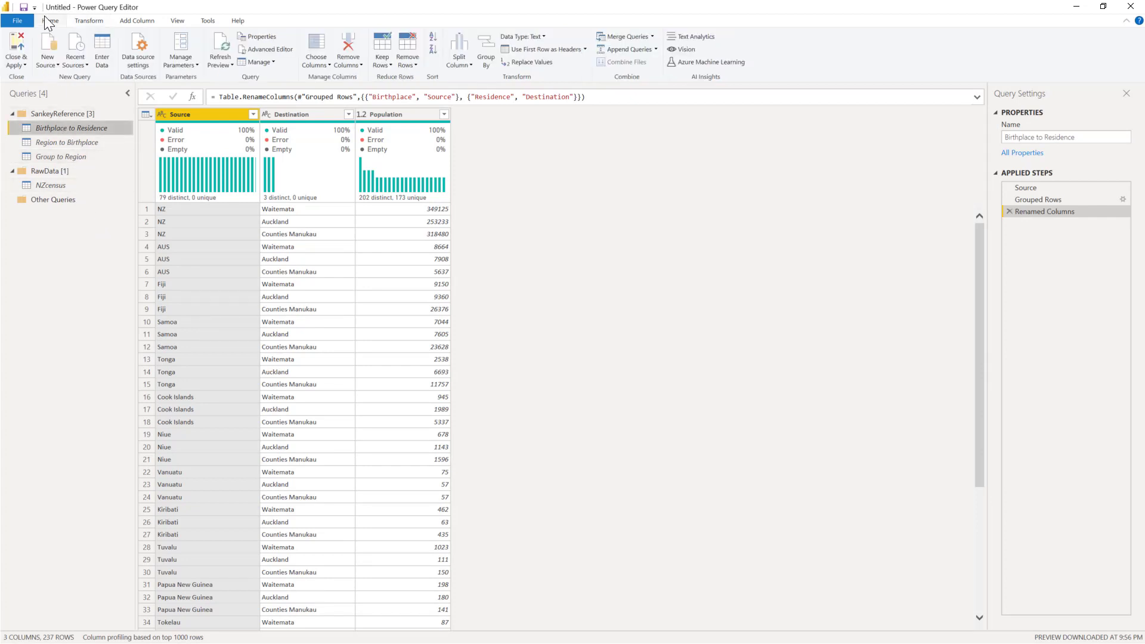
pyautogui.click(656, 48)
pyautogui.click(649, 73)
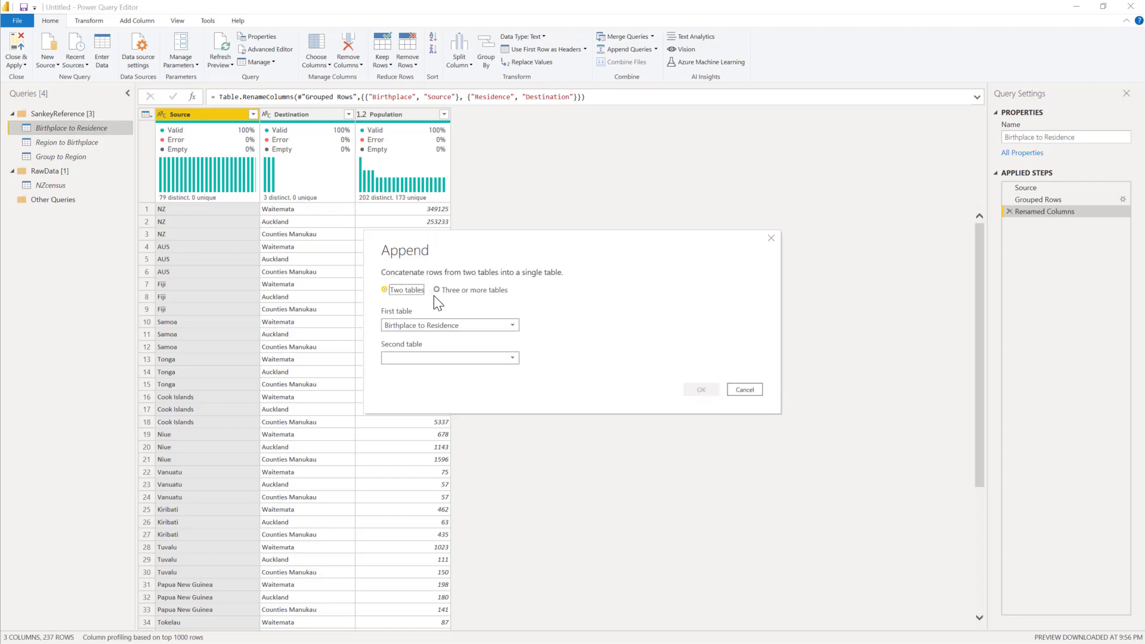
pyautogui.click(456, 289)
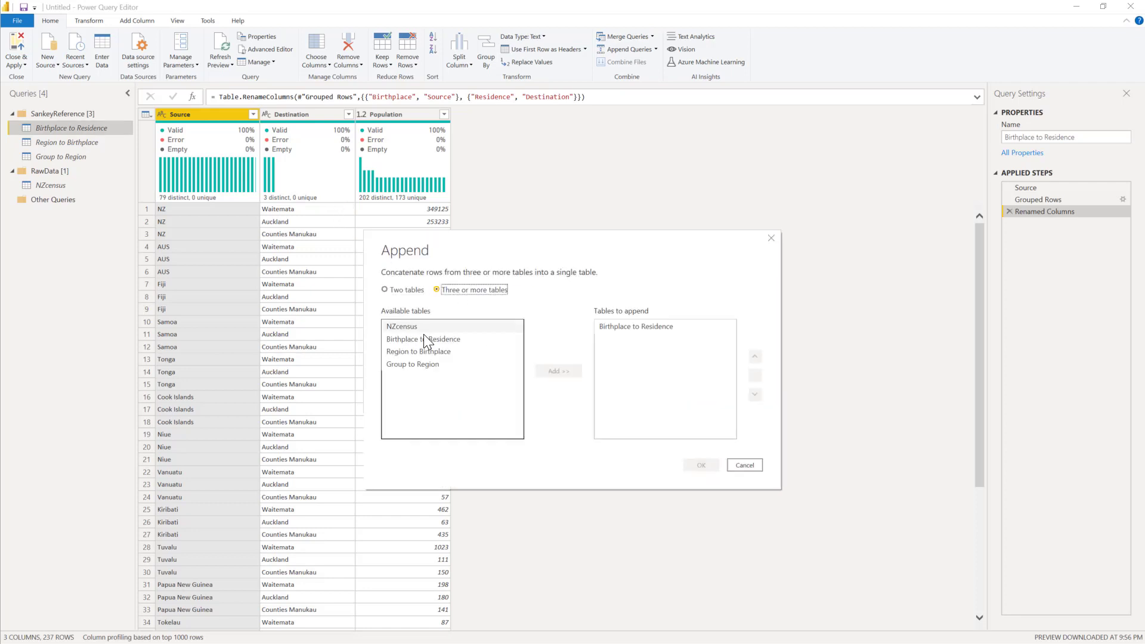
pyautogui.click(428, 338)
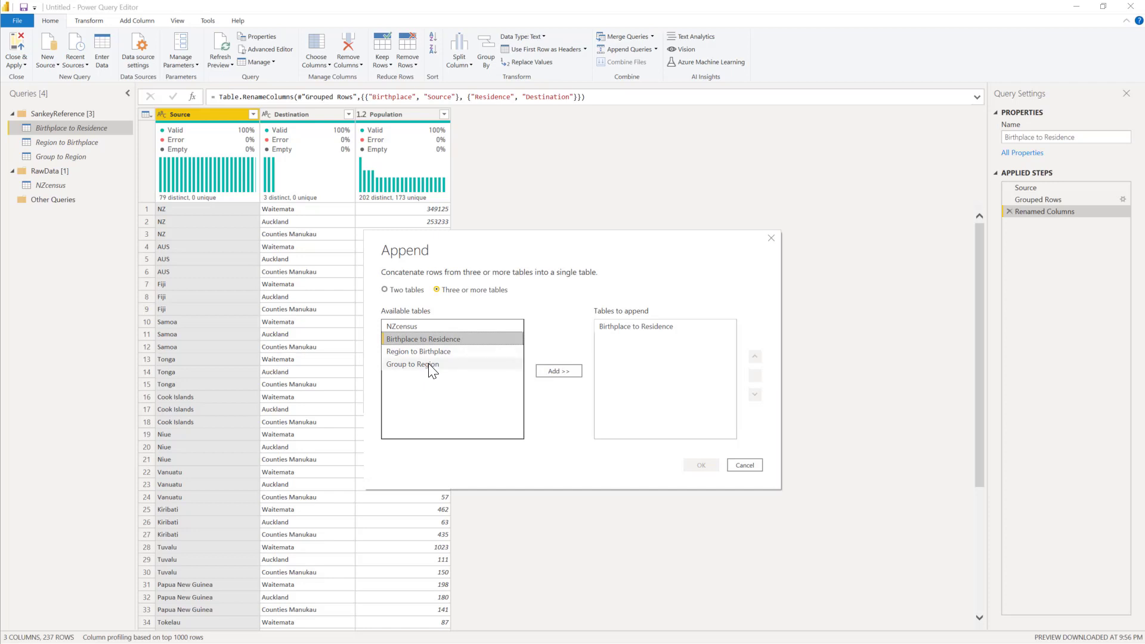
pyautogui.keyDown('shift'); pyautogui.click(428, 363); pyautogui.keyUp('shift')
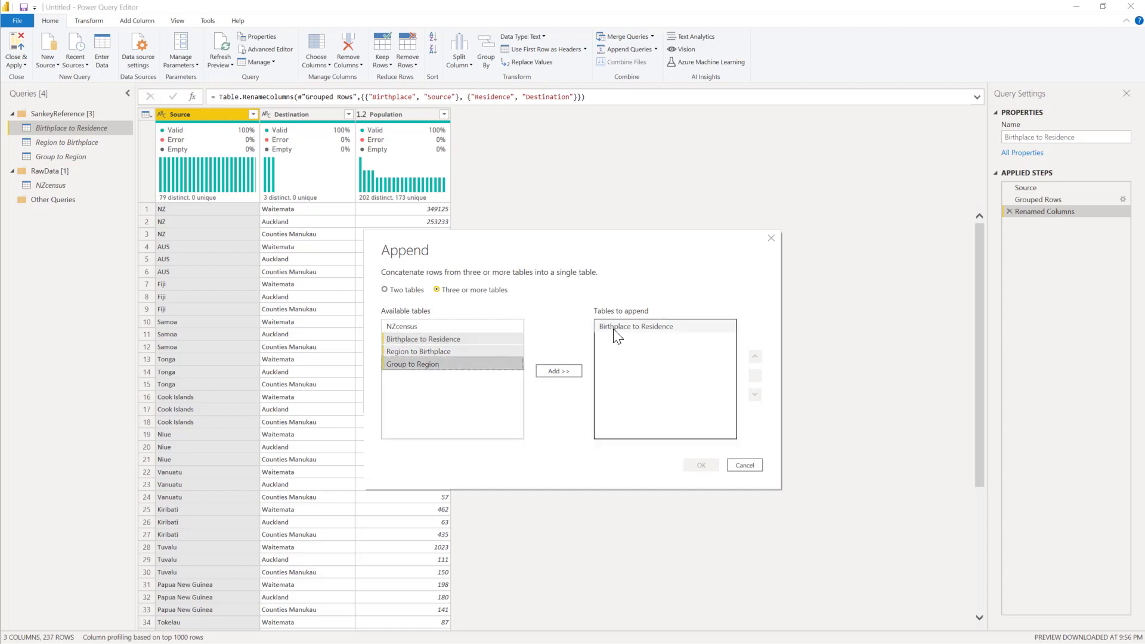
pyautogui.click(569, 370)
pyautogui.click(644, 325)
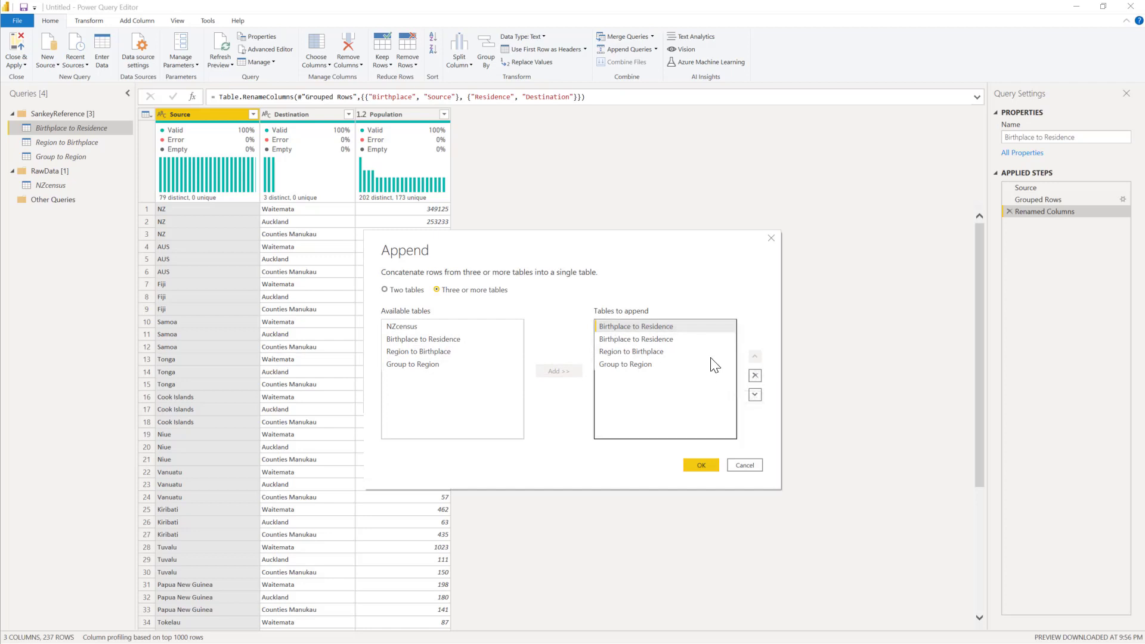
pyautogui.click(755, 375)
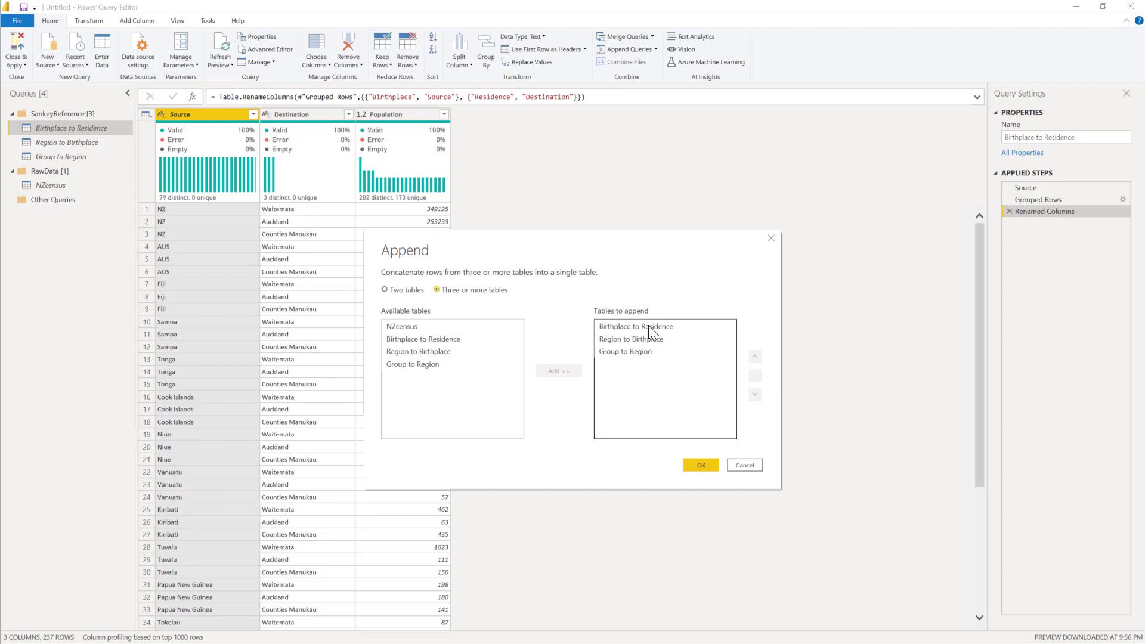
pyautogui.click(701, 465)
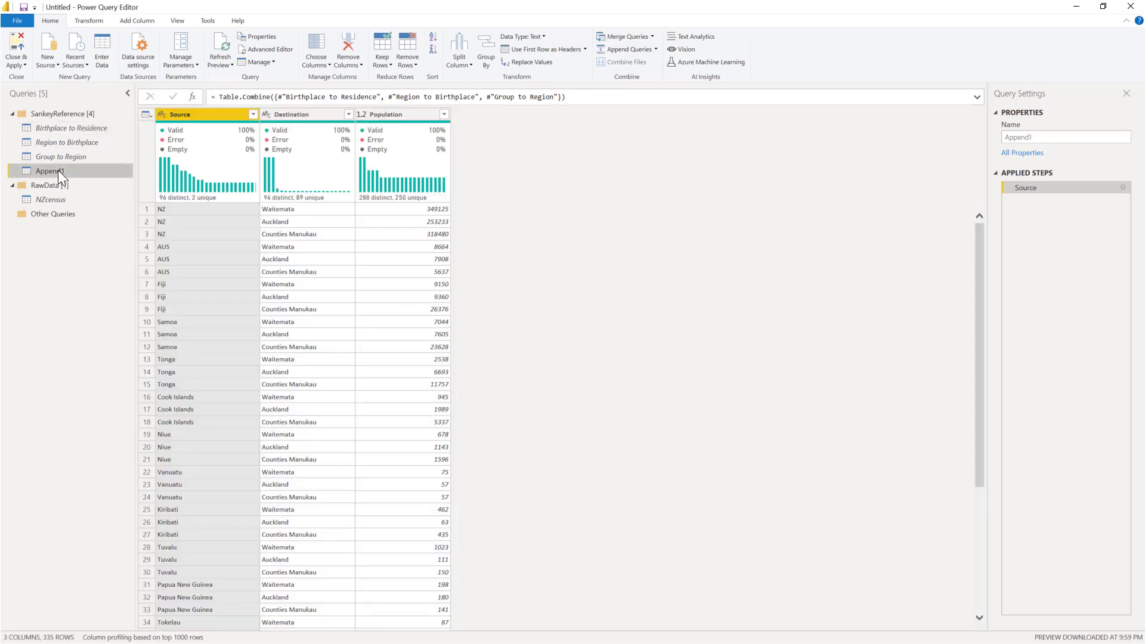
# Step: Move the appended query into the Other Queries group and rename it SankeyData
pyautogui.moveTo(59, 170); pyautogui.dragTo(49, 215)
pyautogui.moveTo(49, 216); pyautogui.dragTo(50, 216)
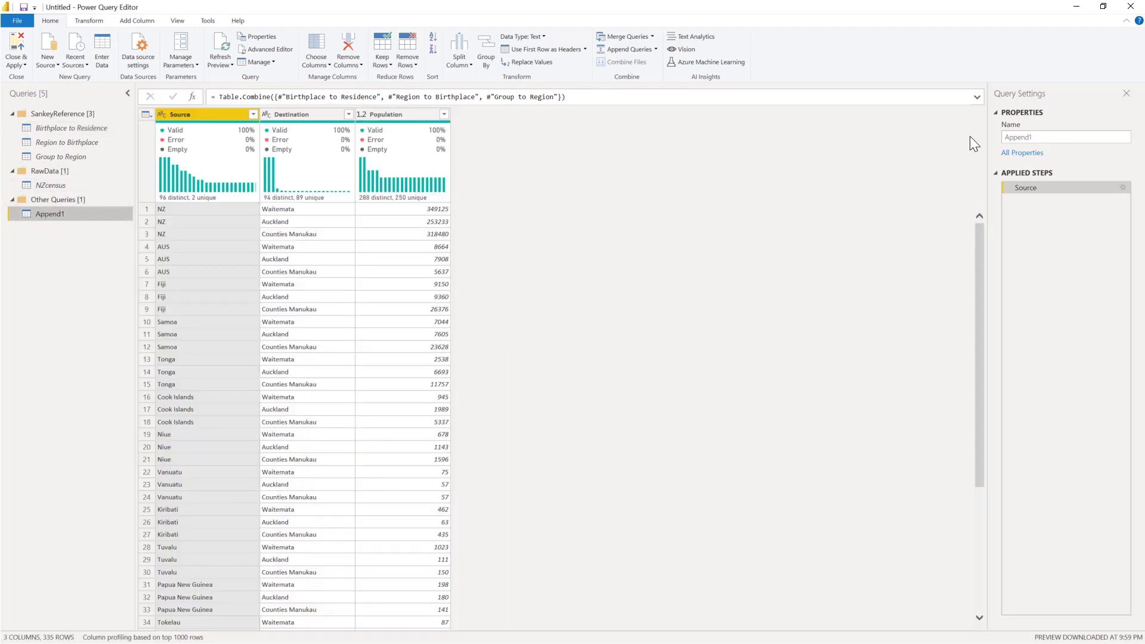
pyautogui.doubleClick(1025, 138)
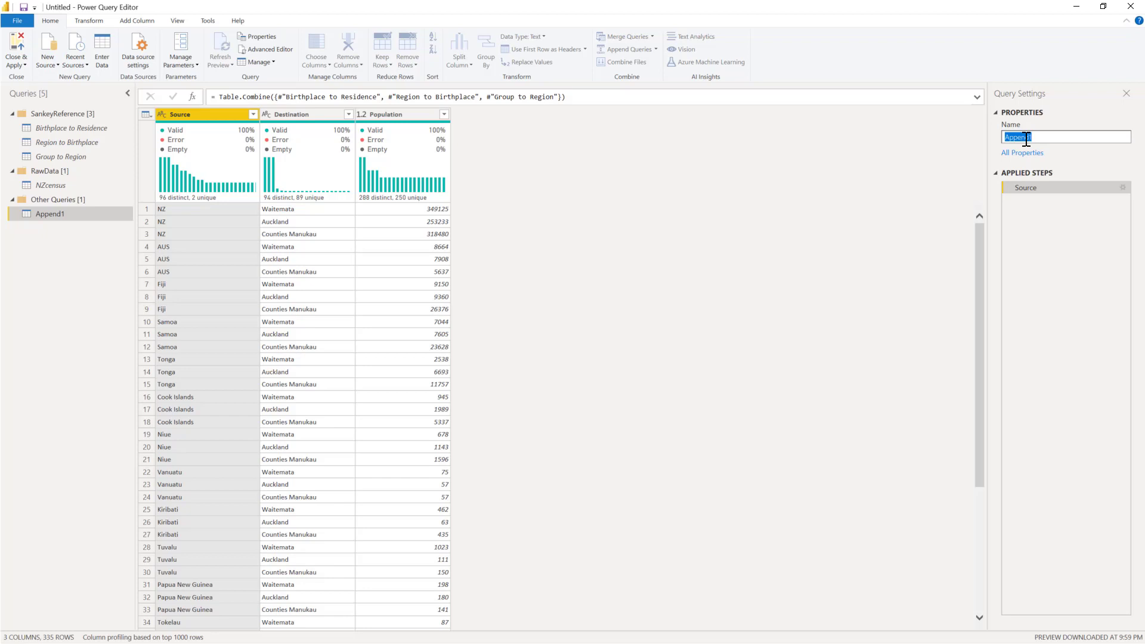
pyautogui.write('SankeyData')
pyautogui.press('Return')
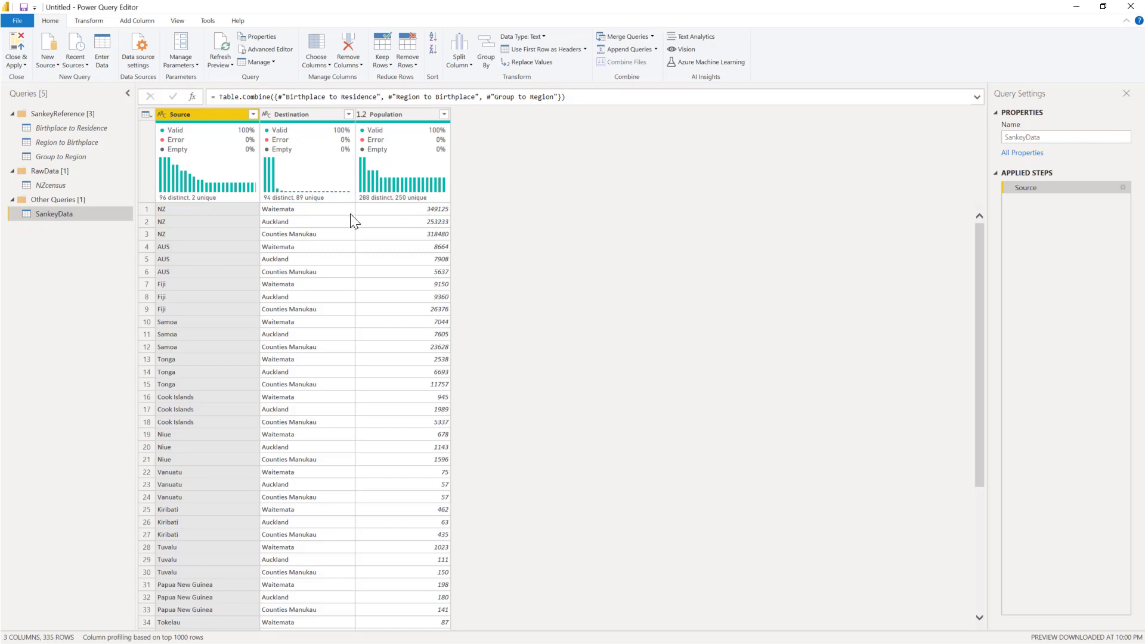
# Step: Examine the SankeyData rows from the birthplace-to-residence level down to the New Zealand to NZ row of the region-to-birthplace level
pyautogui.click(437, 212)
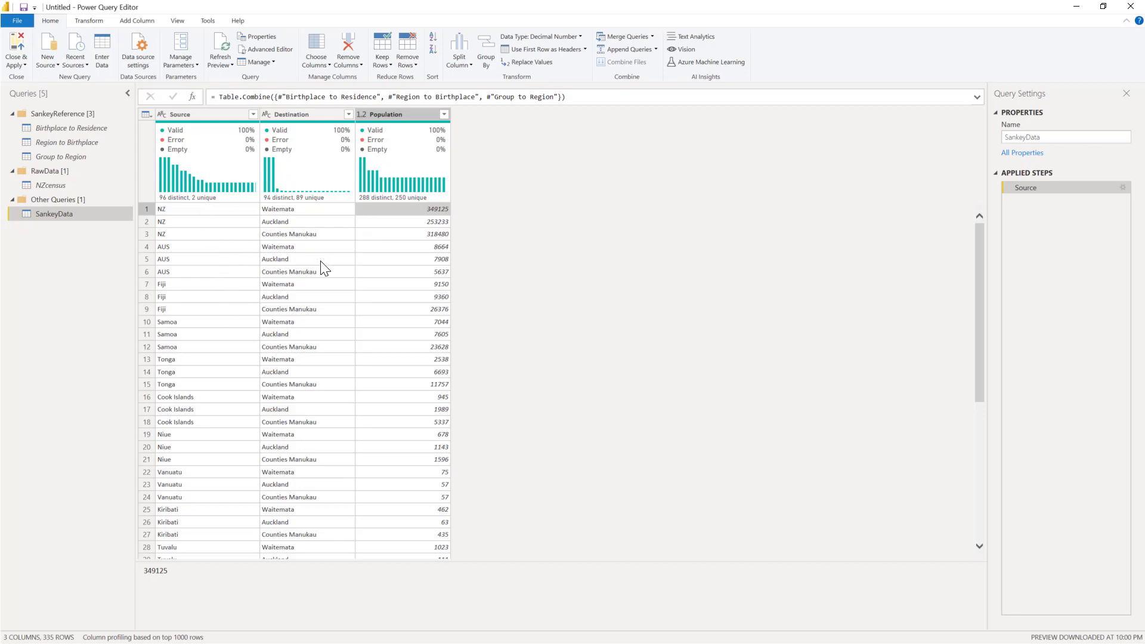
pyautogui.scroll(-1, 299, 374)
pyautogui.scroll(-6, 300, 369)
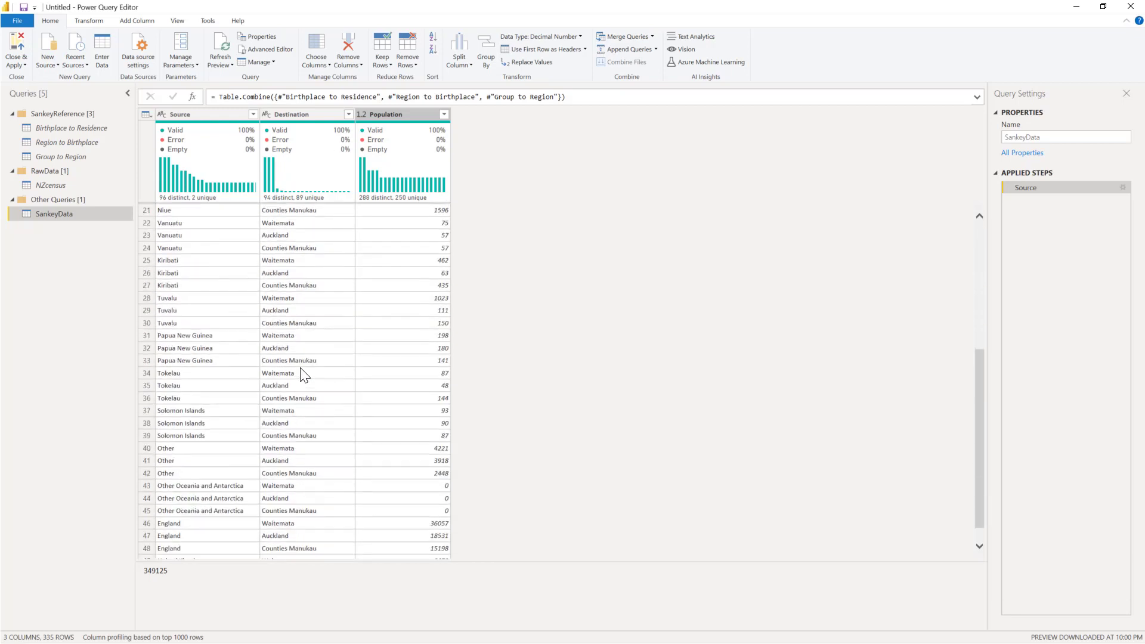
pyautogui.scroll(-16, 300, 368)
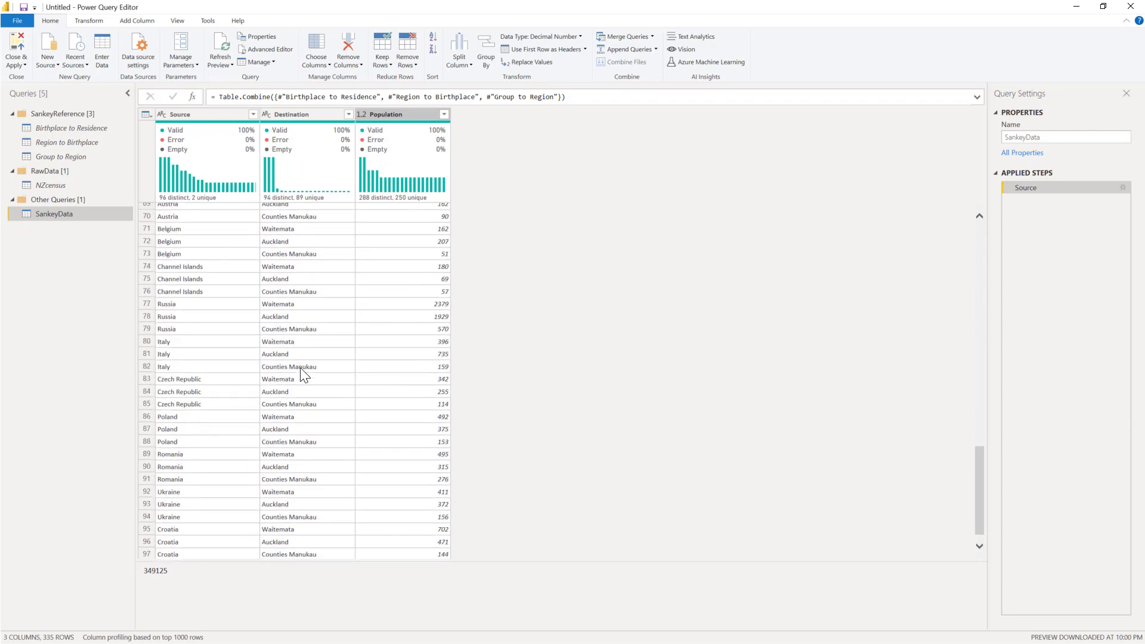
pyautogui.scroll(-20, 301, 374)
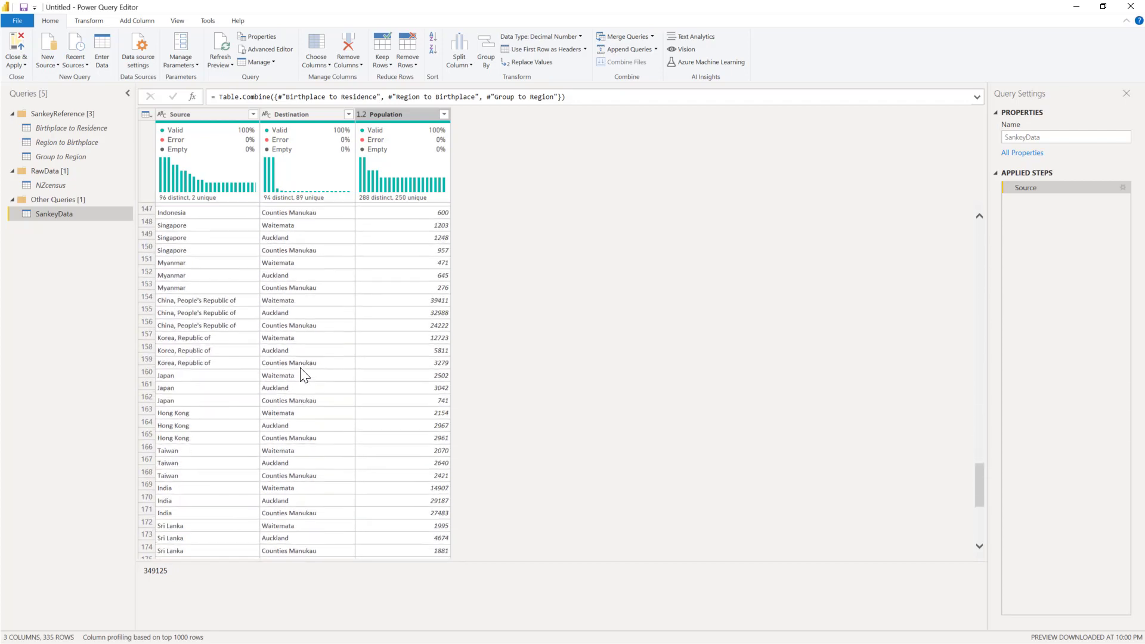
pyautogui.scroll(-20, 300, 368)
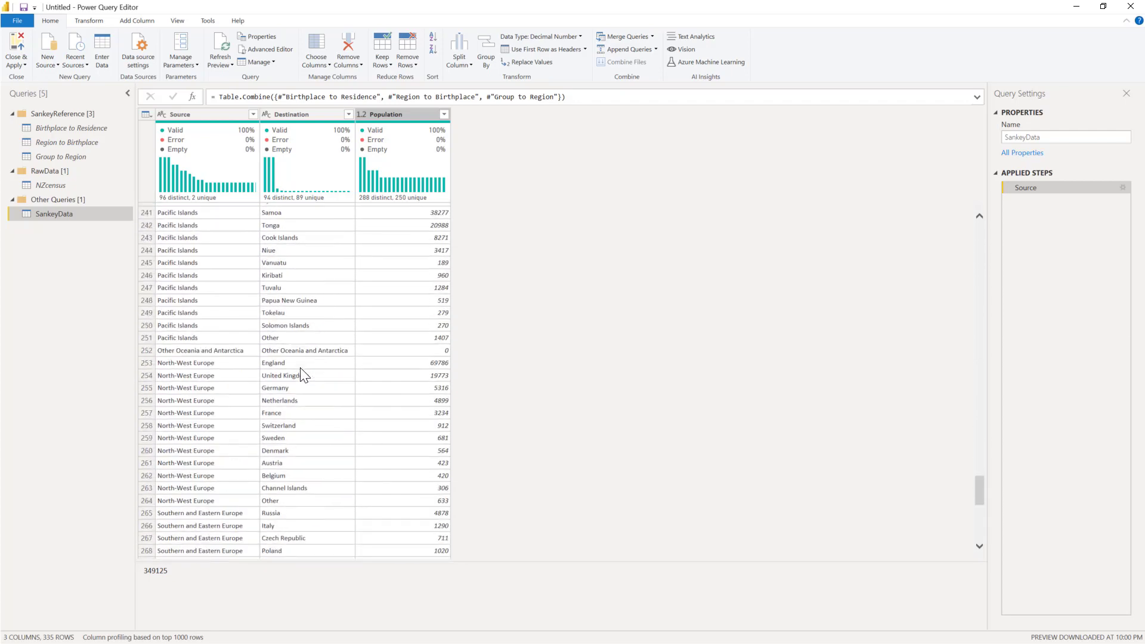
pyautogui.scroll(5, 301, 370)
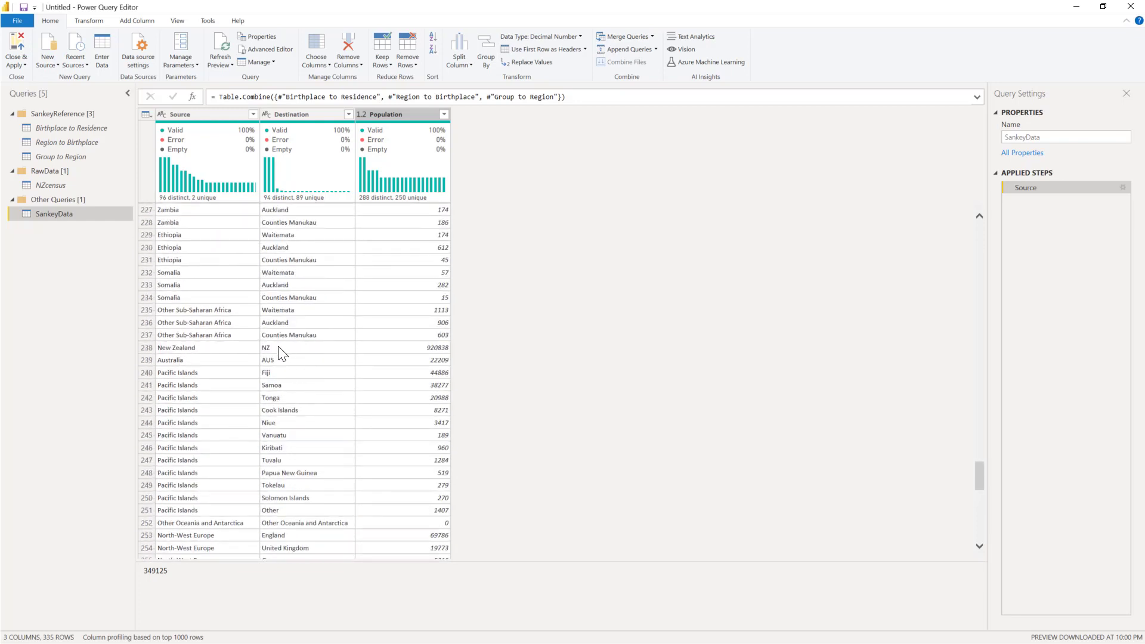
pyautogui.click(304, 347)
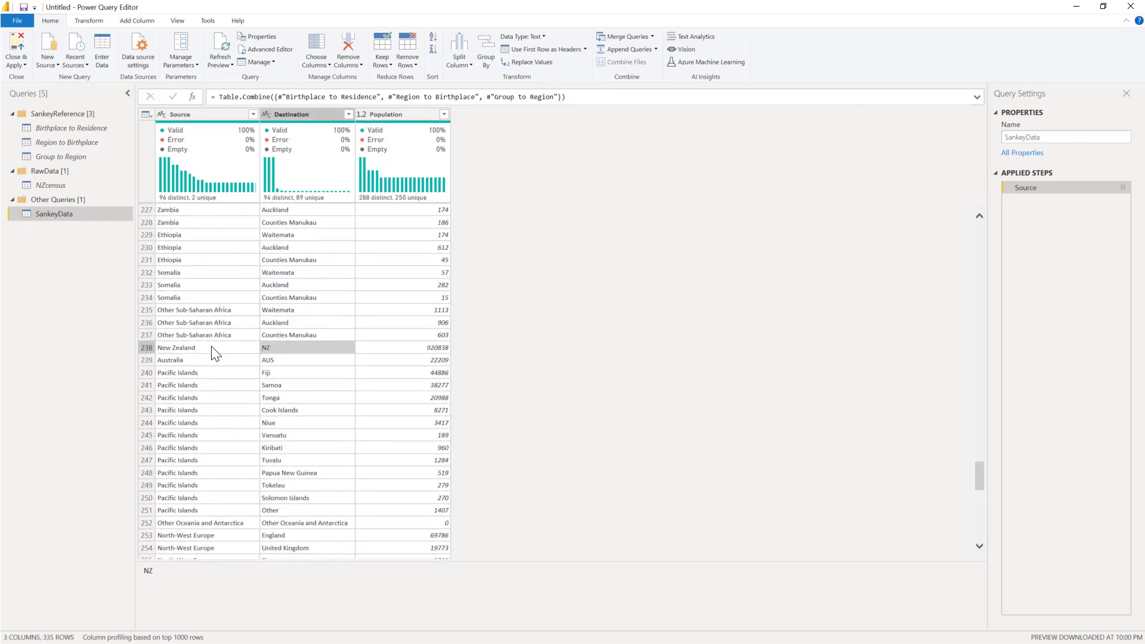
pyautogui.click(182, 347)
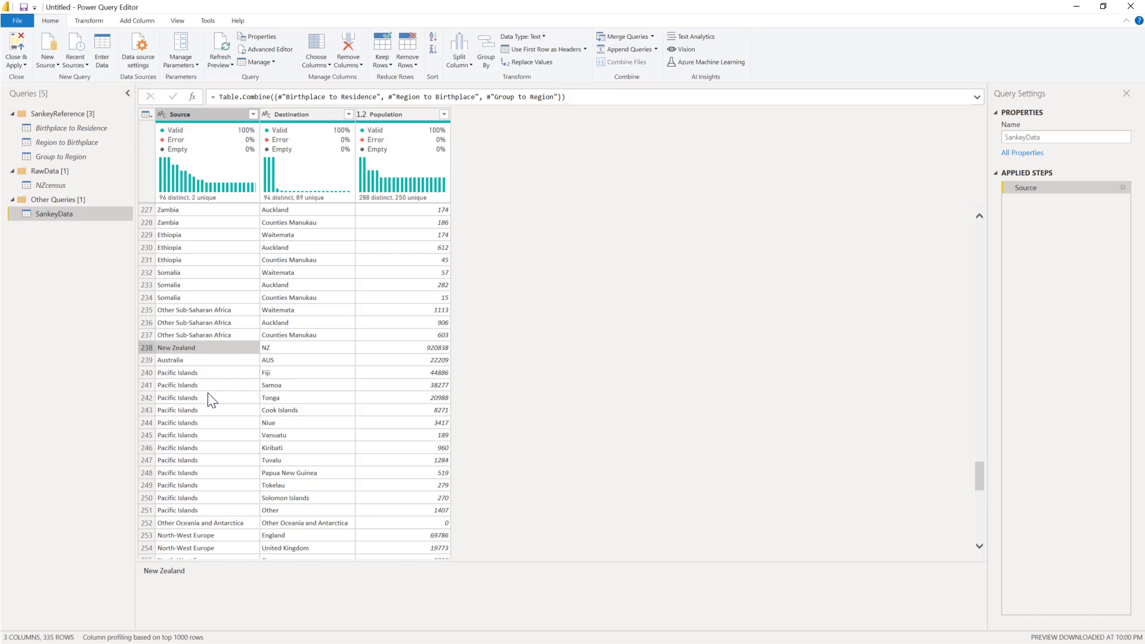
# Step: Review the region and group level rows, comparing the population of Oceania to New Zealand with that of New Zealand to NZ
pyautogui.scroll(-5, 208, 393)
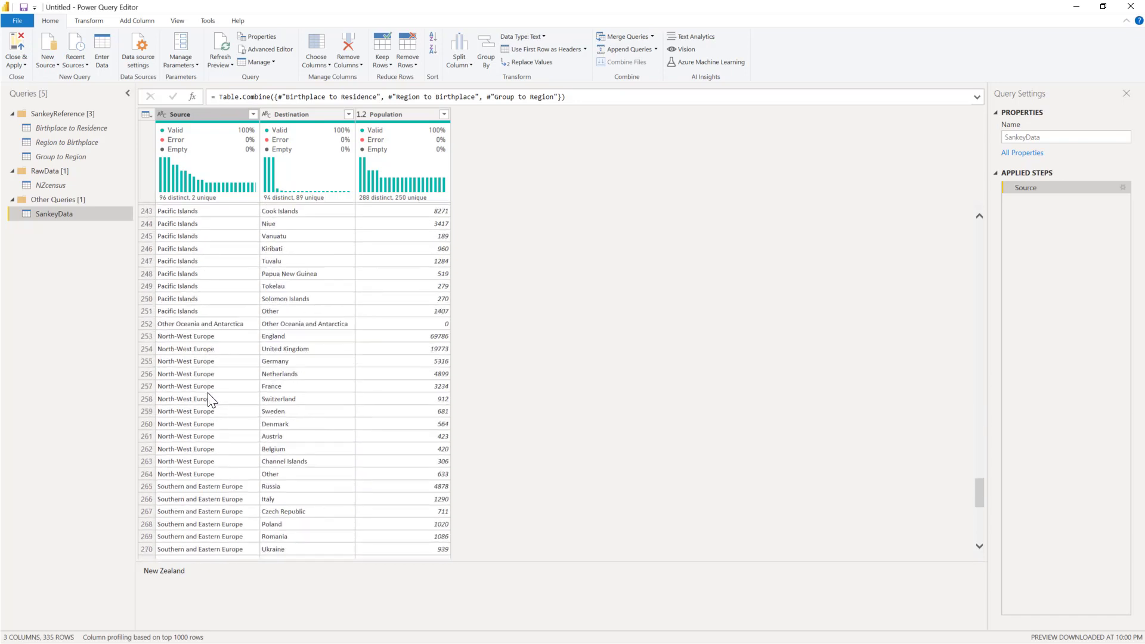
pyautogui.scroll(-10, 208, 393)
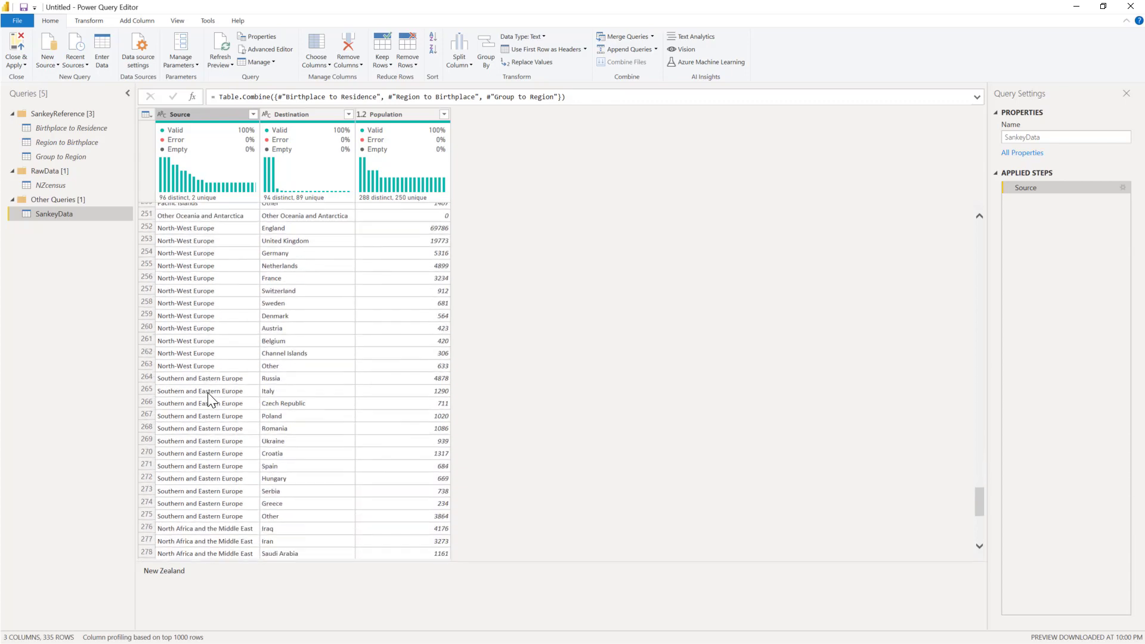
pyautogui.scroll(-12, 210, 399)
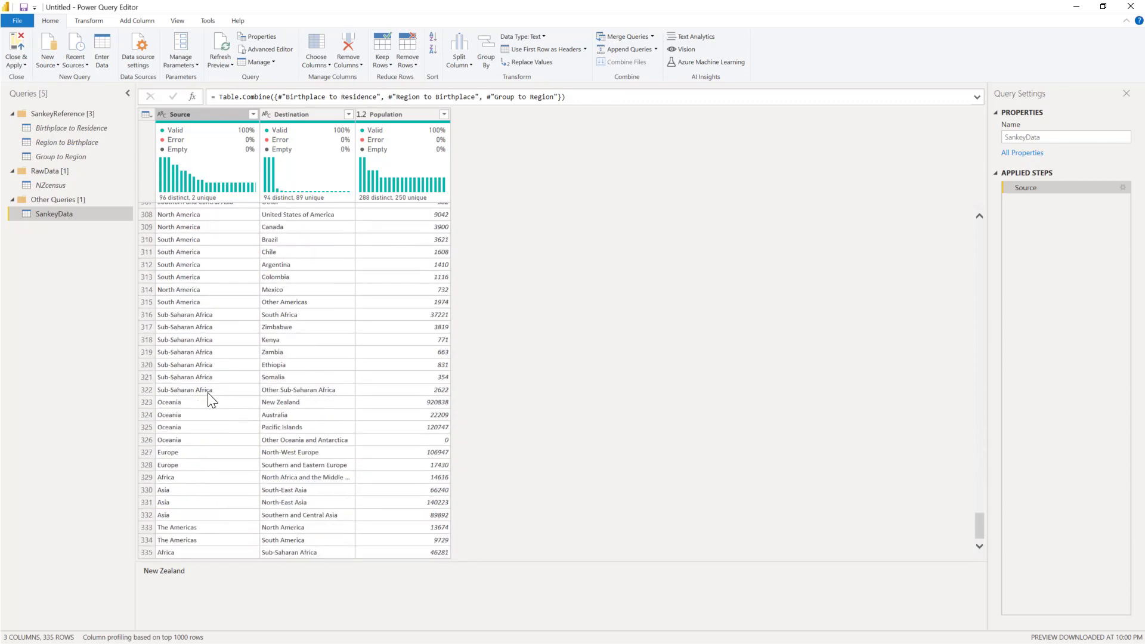
pyautogui.click(288, 403)
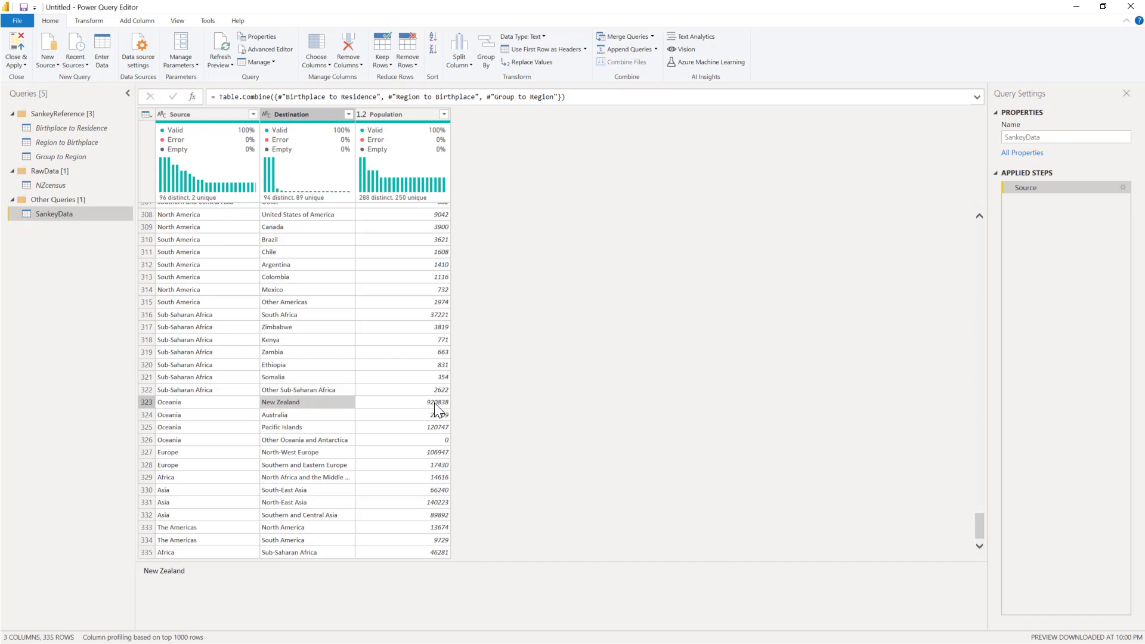
pyautogui.scroll(2, 434, 402)
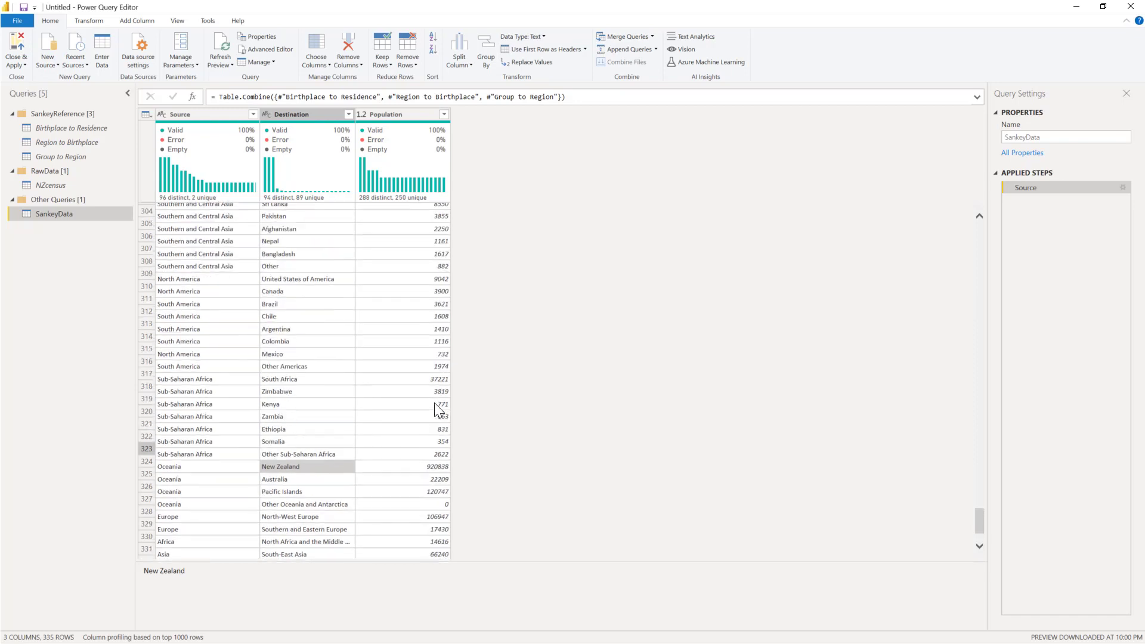
pyautogui.scroll(-2, 434, 403)
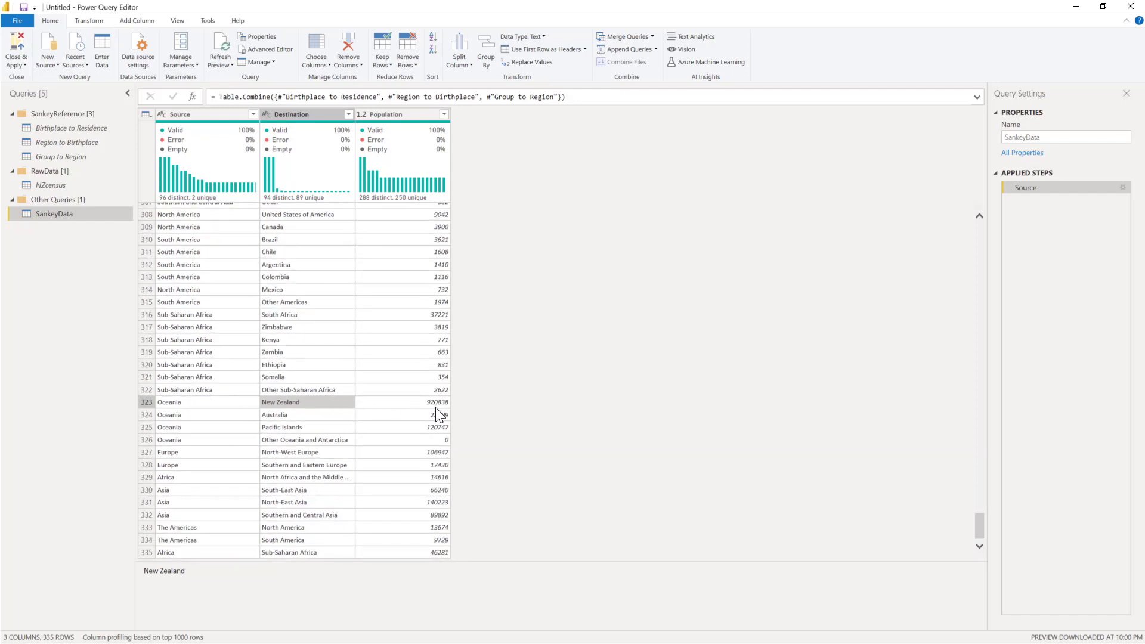
pyautogui.scroll(5, 366, 404)
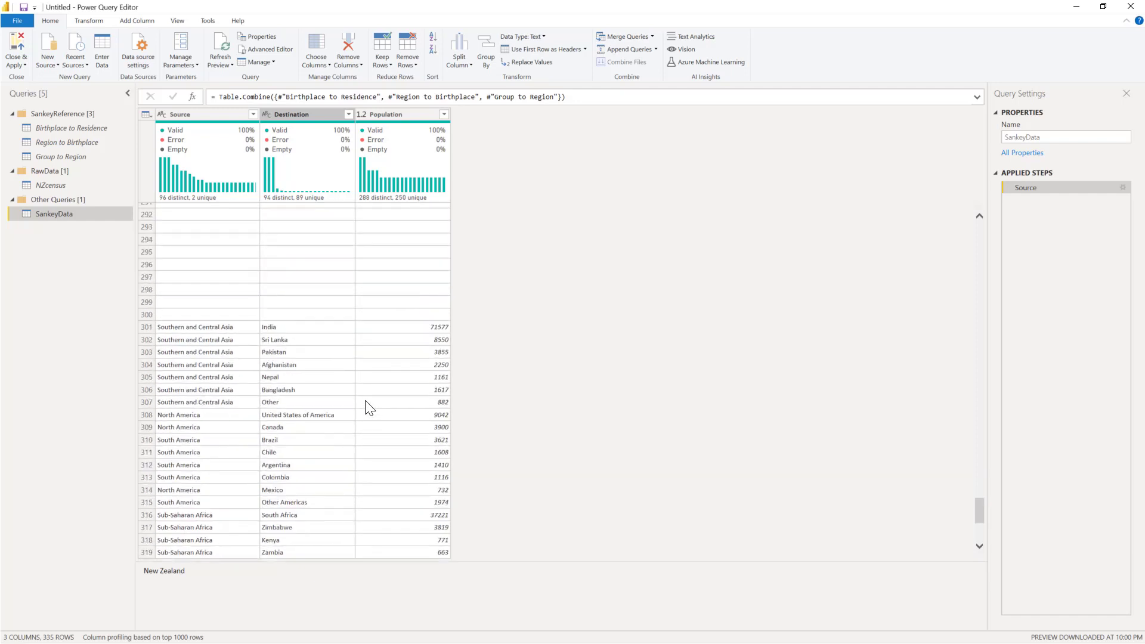
pyautogui.scroll(10, 369, 408)
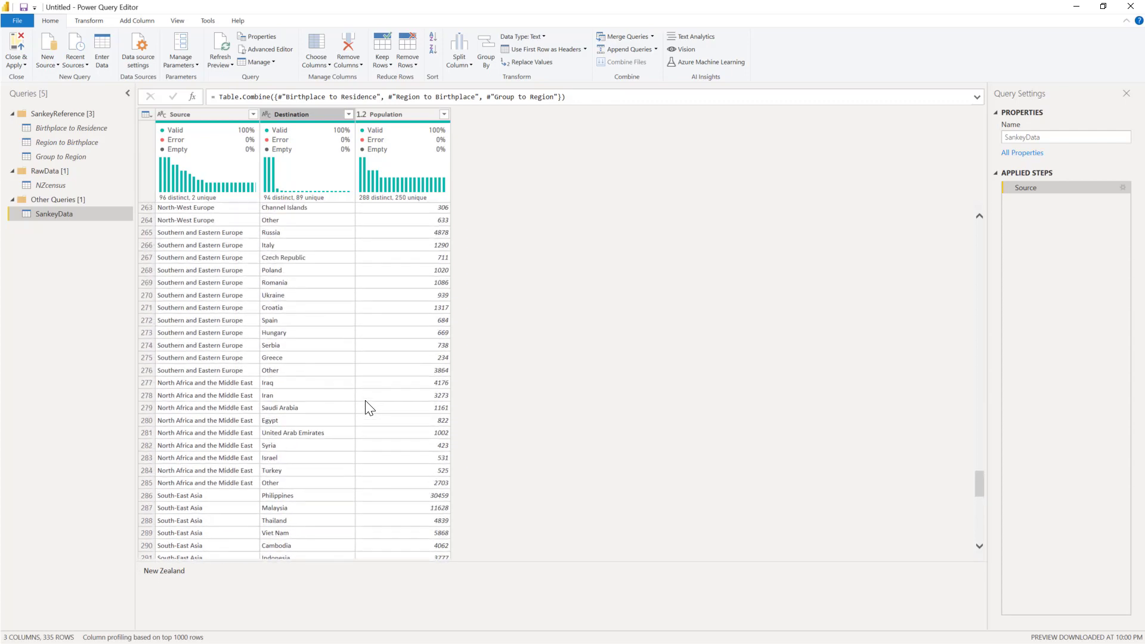
pyautogui.scroll(12, 369, 407)
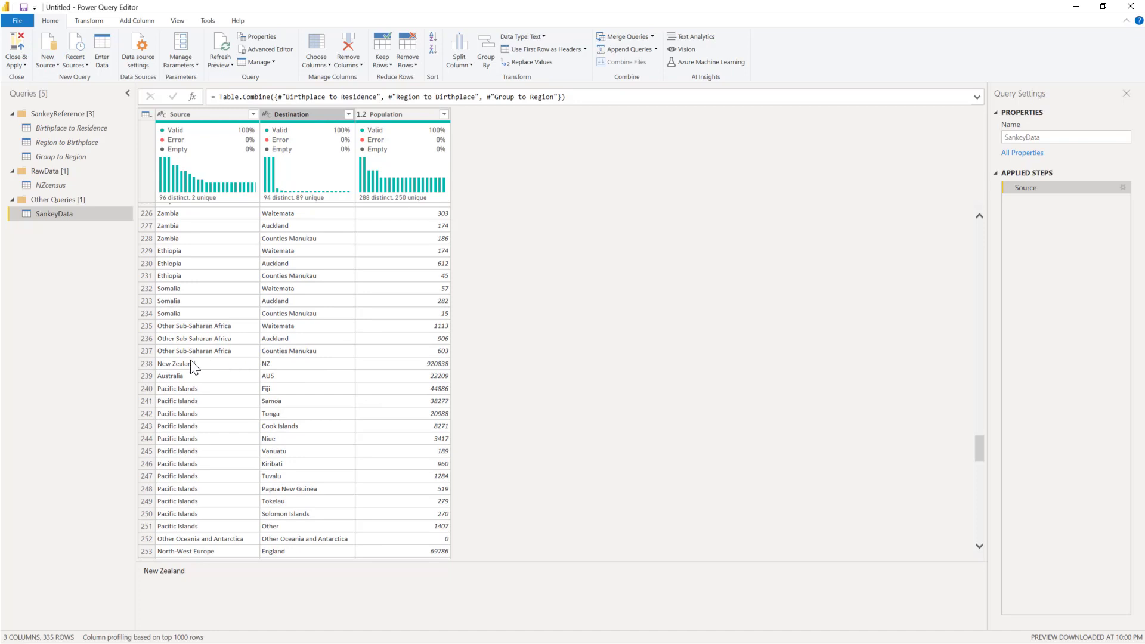
pyautogui.click(403, 363)
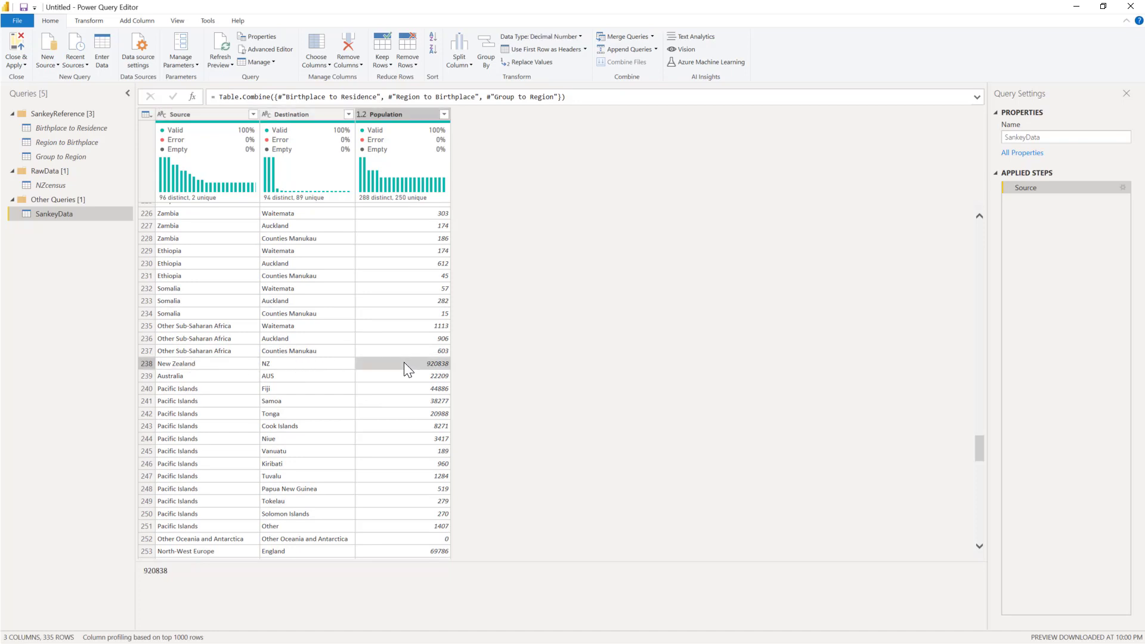
pyautogui.scroll(20, 403, 363)
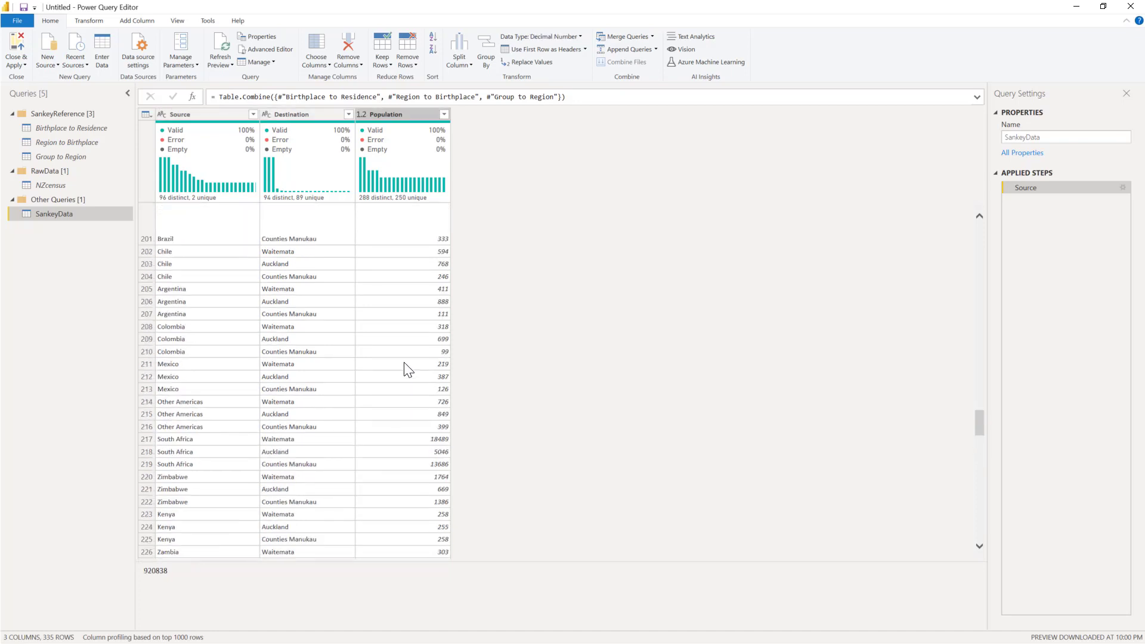
pyautogui.scroll(18, 404, 368)
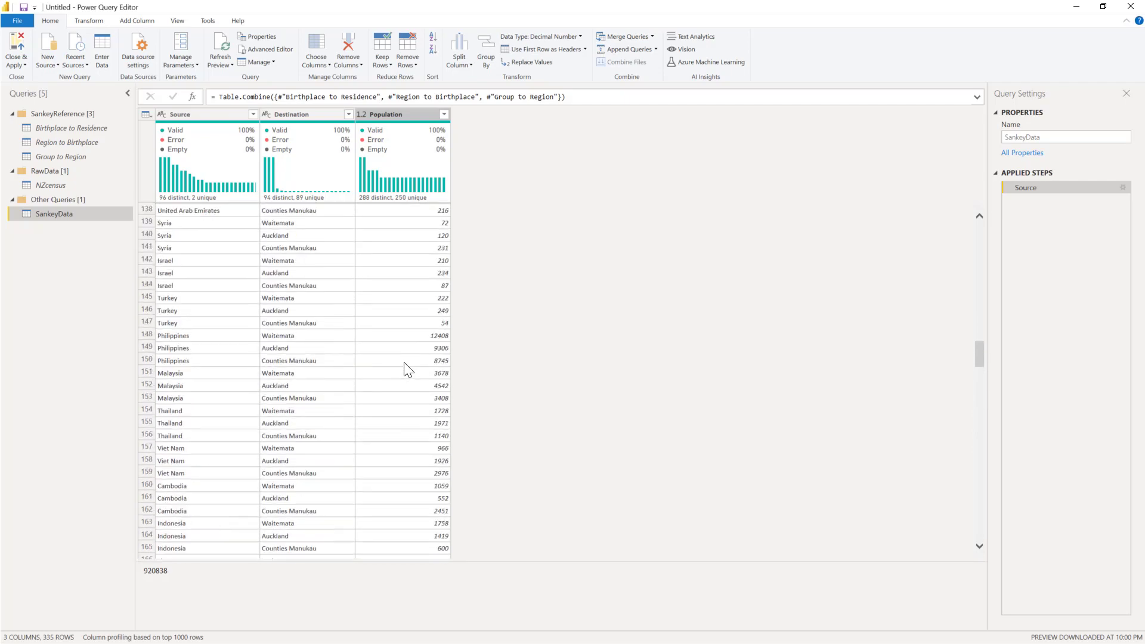
pyautogui.scroll(20, 403, 362)
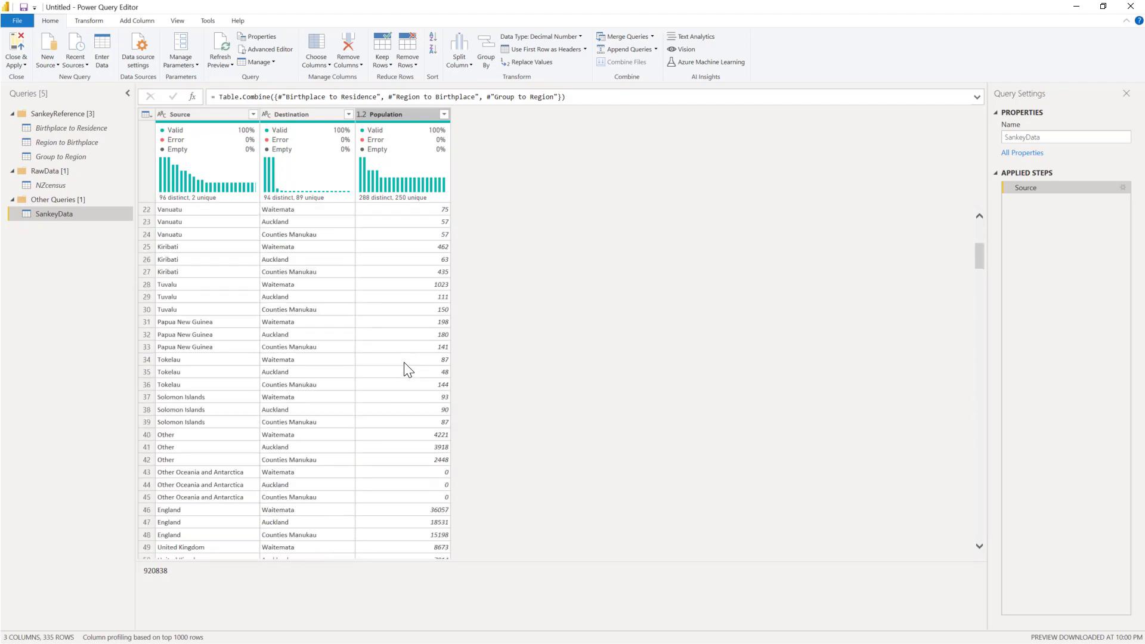
pyautogui.scroll(7, 404, 370)
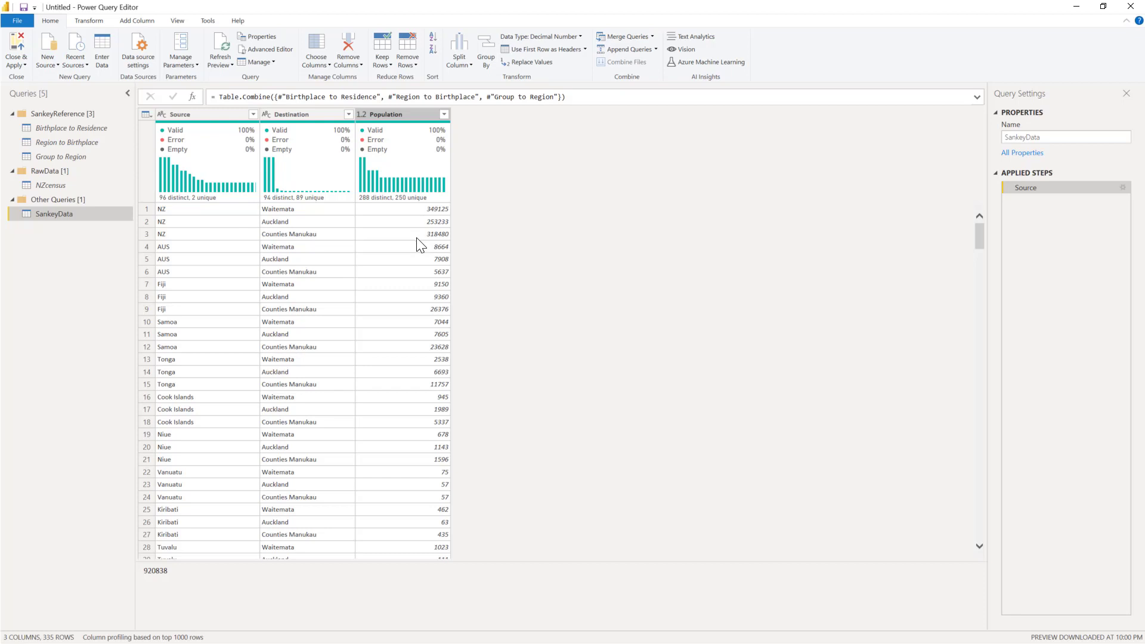
# Step: Close the query editor applying the changes, and fix the Sankey visual by clearing its invalid Region, Residence and Population fields
pyautogui.click(18, 53)
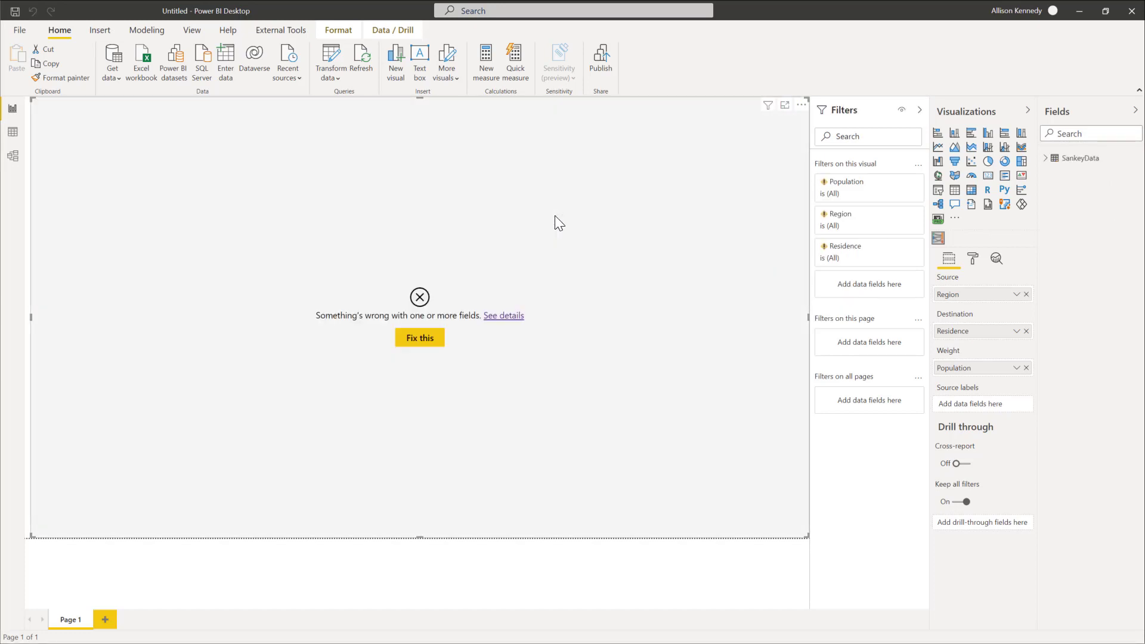
pyautogui.click(435, 338)
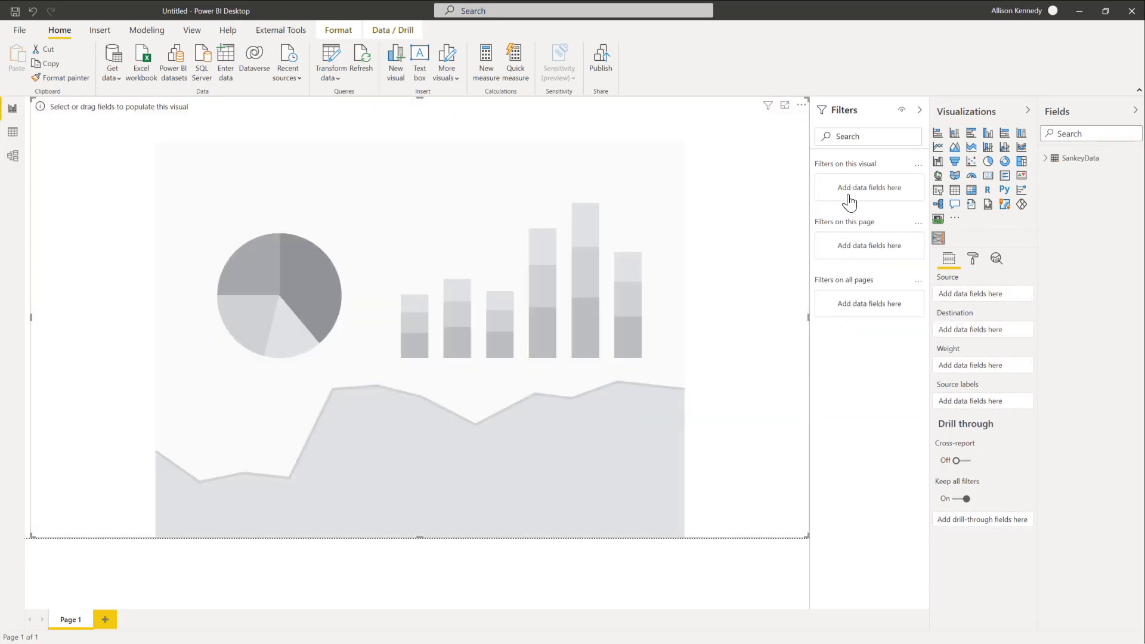
# Step: Assign the Source and Destination fields of SankeyData to the matching Source and Destination roles of the Sankey visual
pyautogui.click(1047, 160)
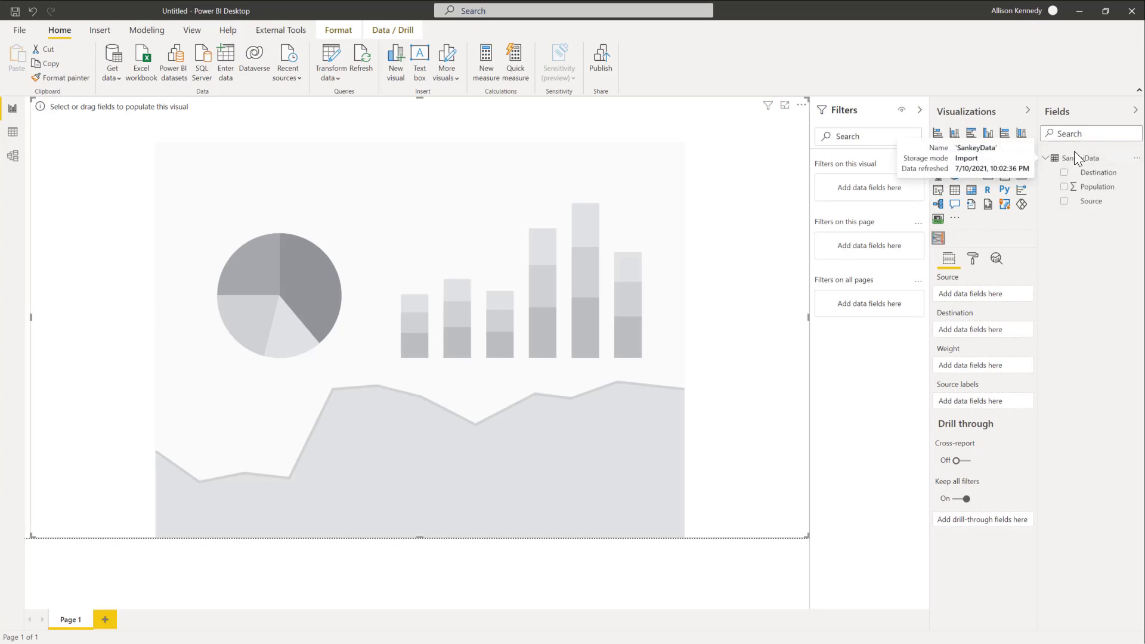
pyautogui.moveTo(1104, 202); pyautogui.dragTo(999, 295)
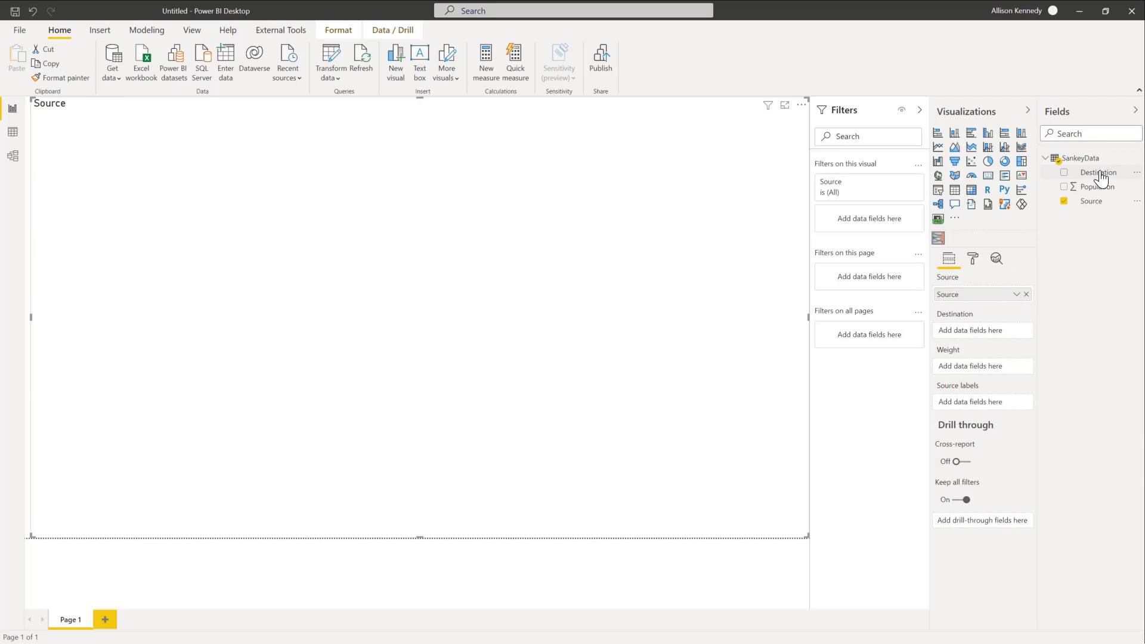
pyautogui.moveTo(1099, 174); pyautogui.dragTo(994, 333)
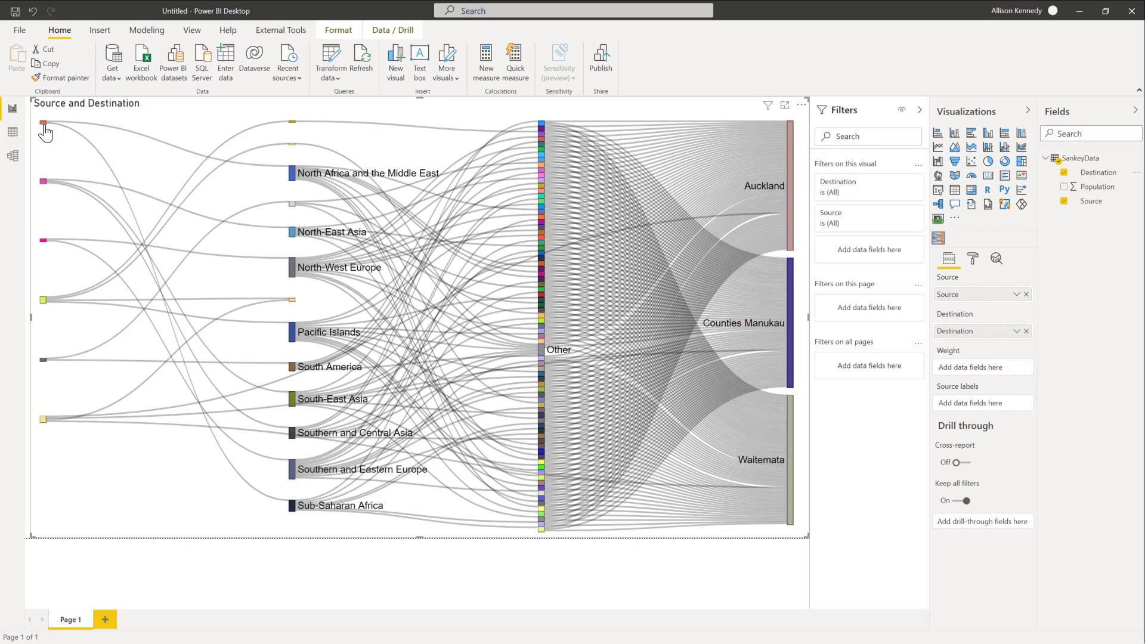
# Step: Shift the North Africa and the Middle East node a little out of its column towards the source regions
pyautogui.moveTo(44, 132)
pyautogui.moveTo(292, 181)
pyautogui.moveTo(292, 180); pyautogui.dragTo(241, 181)
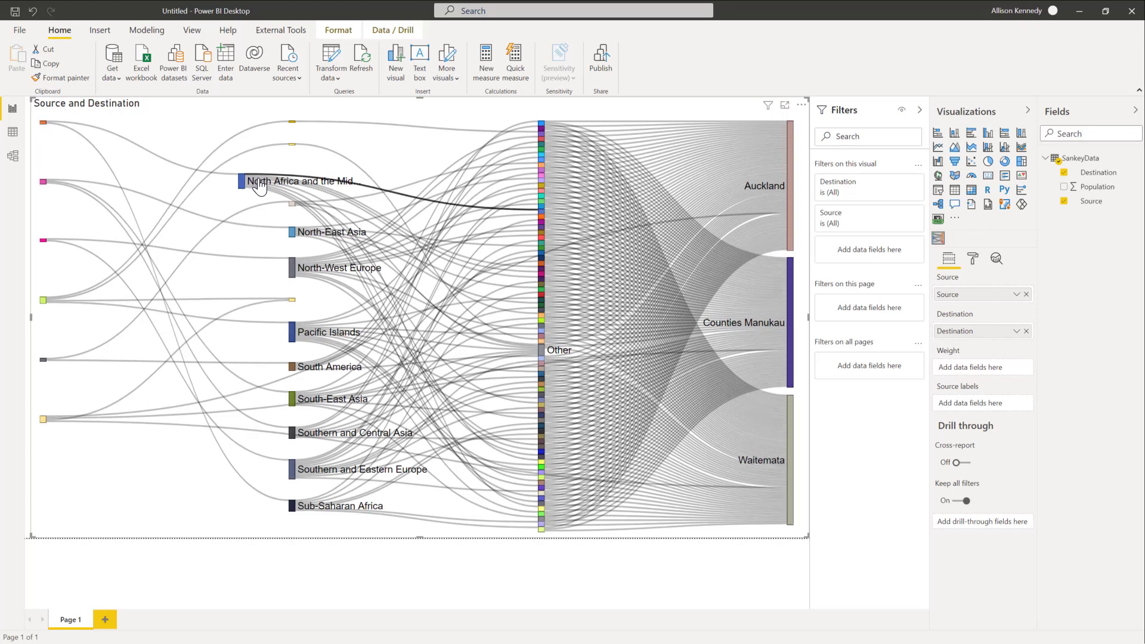
# Step: Use the Population field of SankeyData as the Weight of the Sankey visual
pyautogui.moveTo(262, 187)
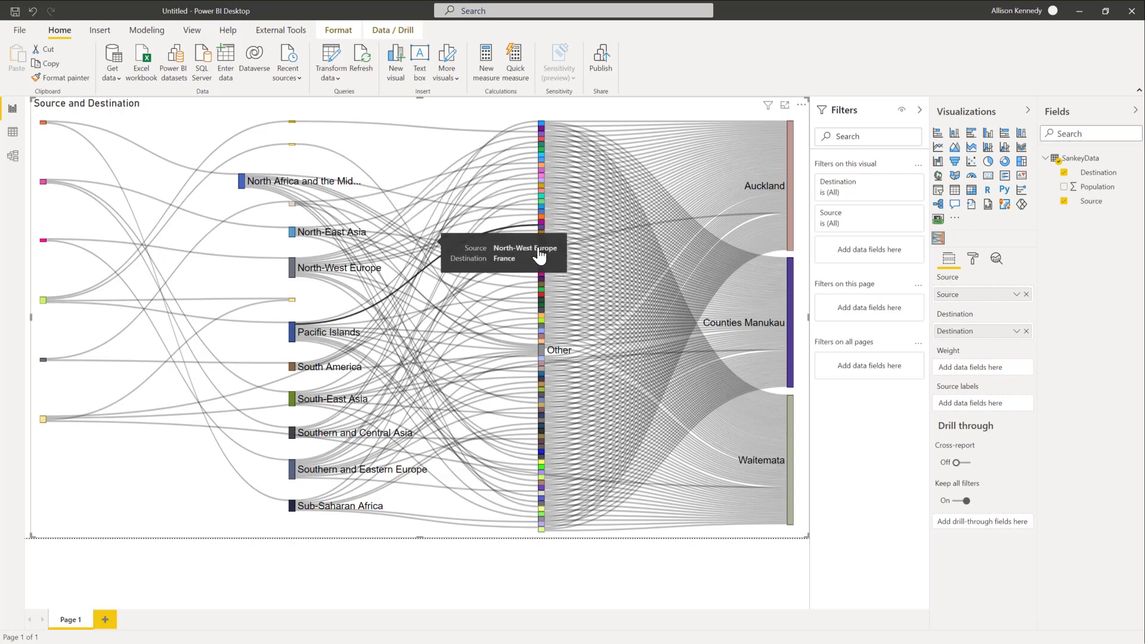
pyautogui.moveTo(541, 255)
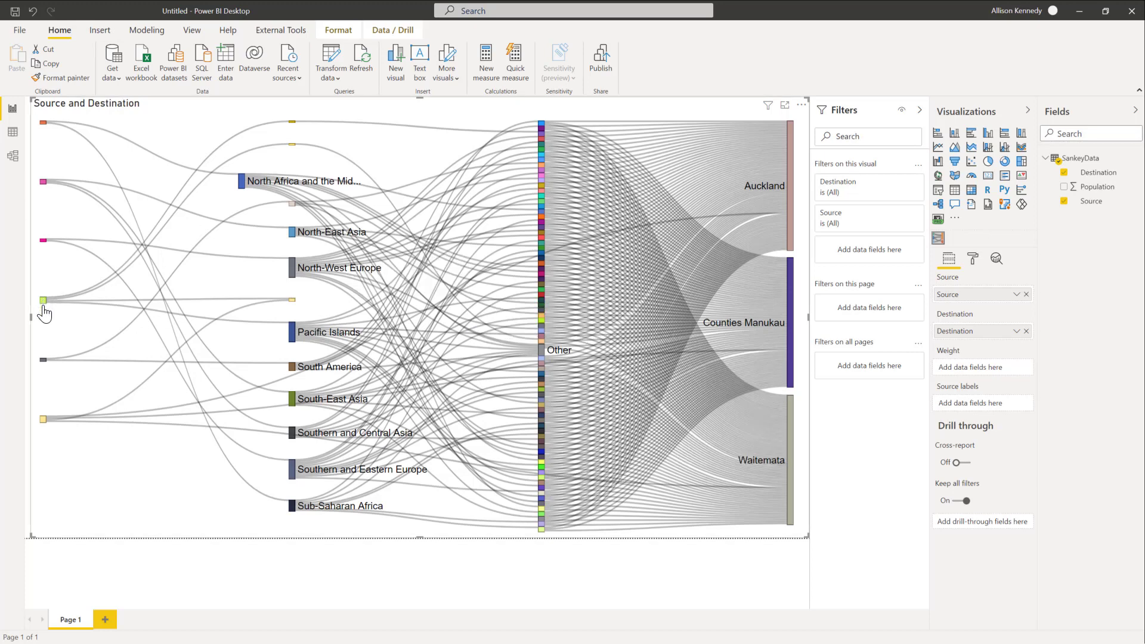
pyautogui.moveTo(44, 309)
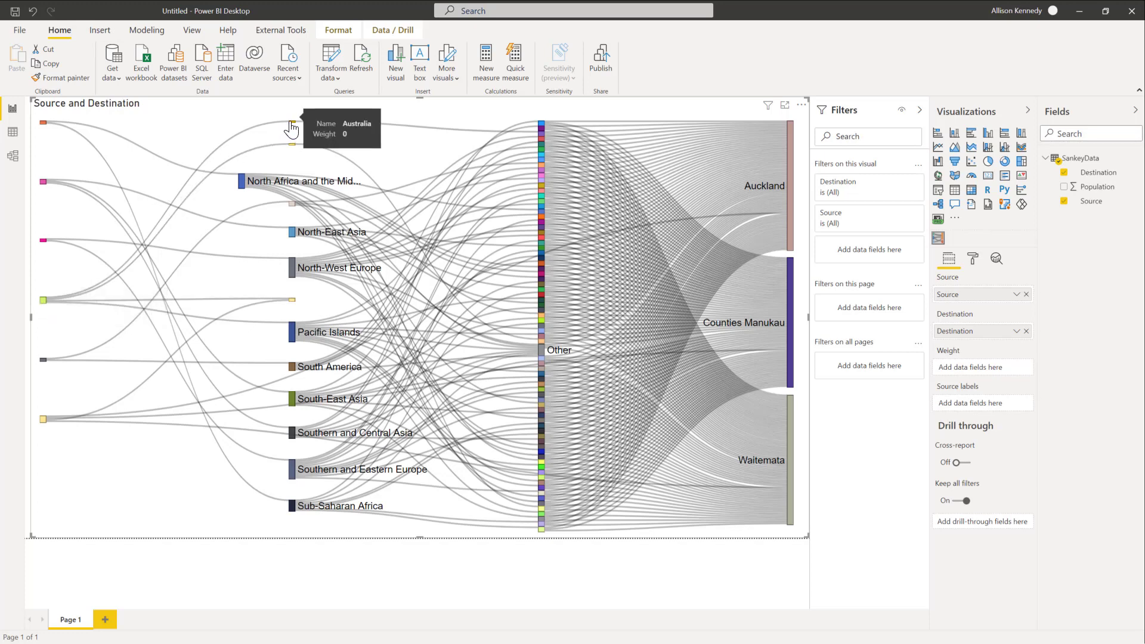
pyautogui.moveTo(293, 149)
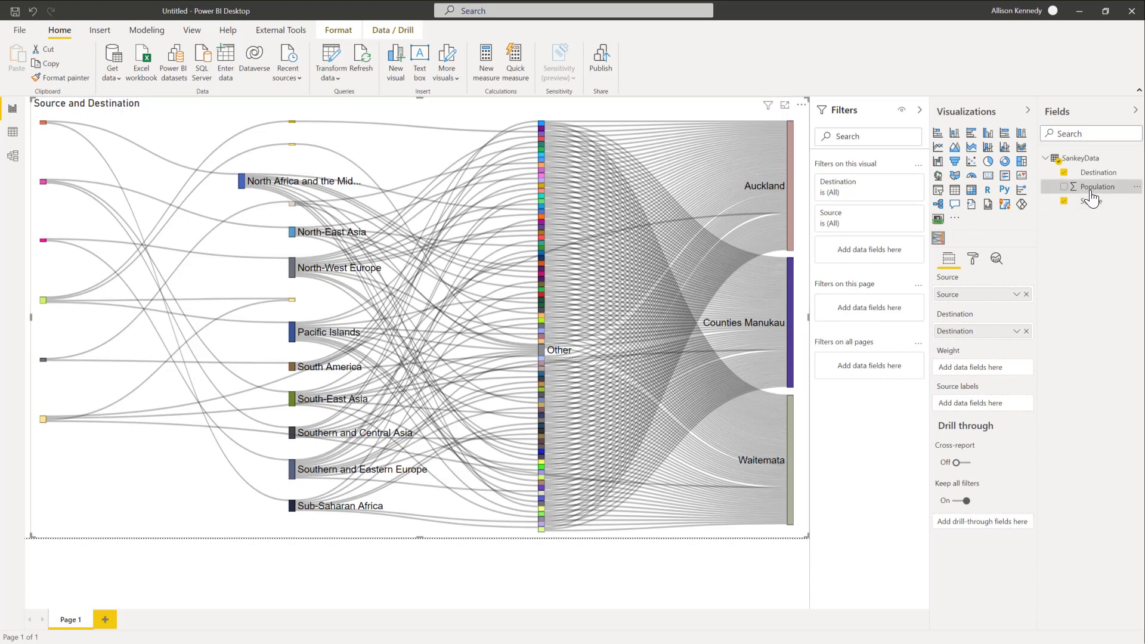
pyautogui.moveTo(1095, 186); pyautogui.dragTo(973, 365)
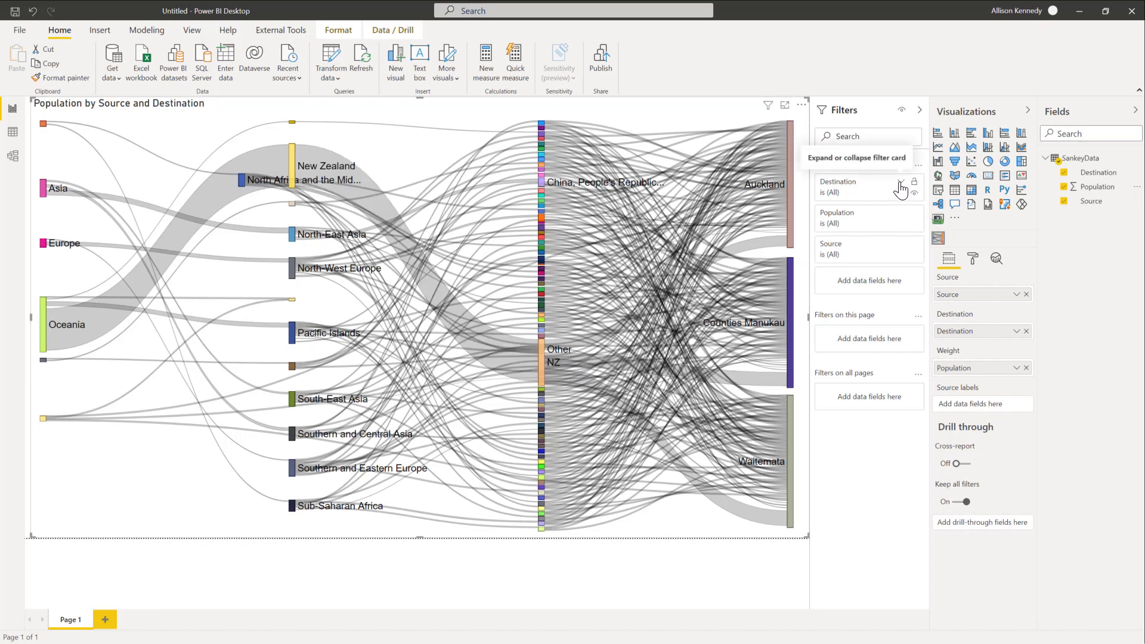
# Step: Filter the Sankey visual's Destination field to exclude New Zealand, keeping all other destinations selected
pyautogui.click(900, 185)
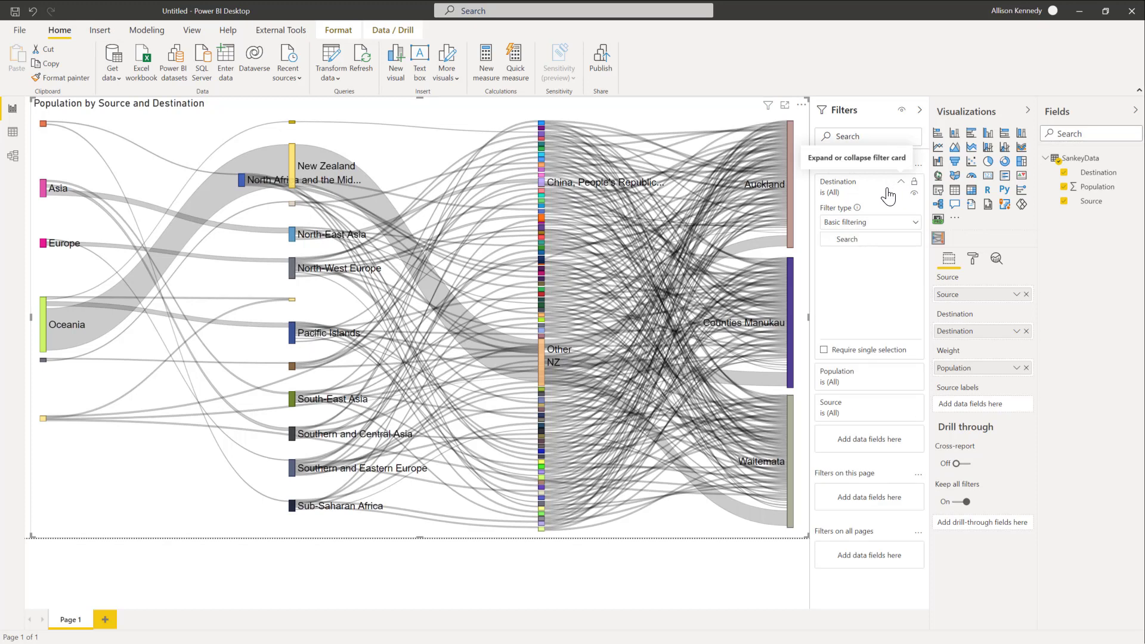
pyautogui.click(855, 258)
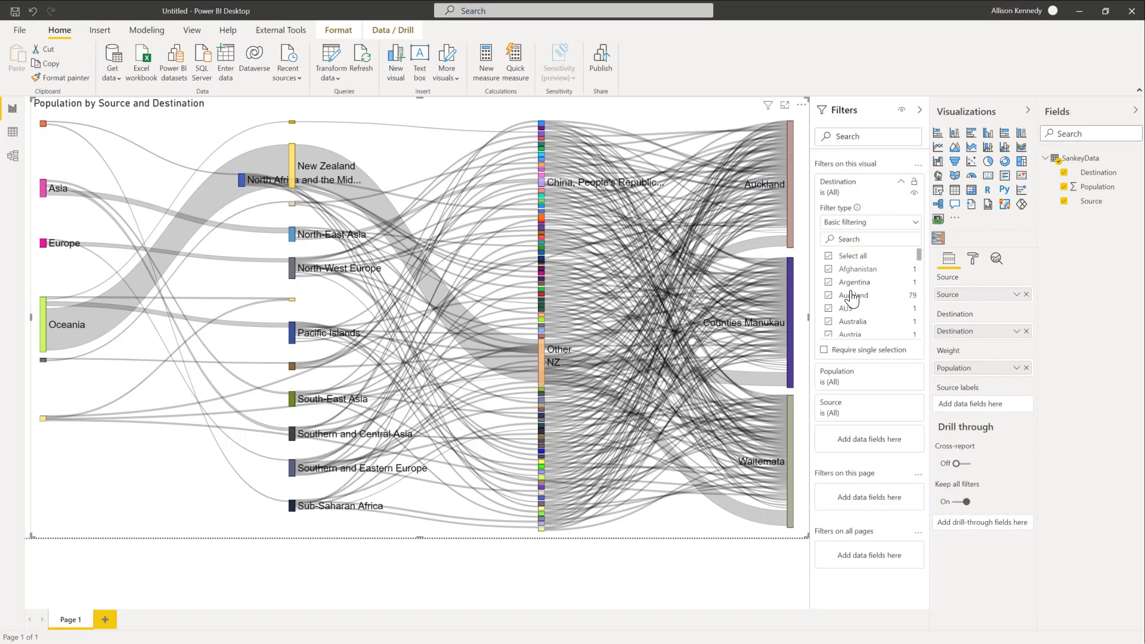
pyautogui.scroll(-5, 851, 298)
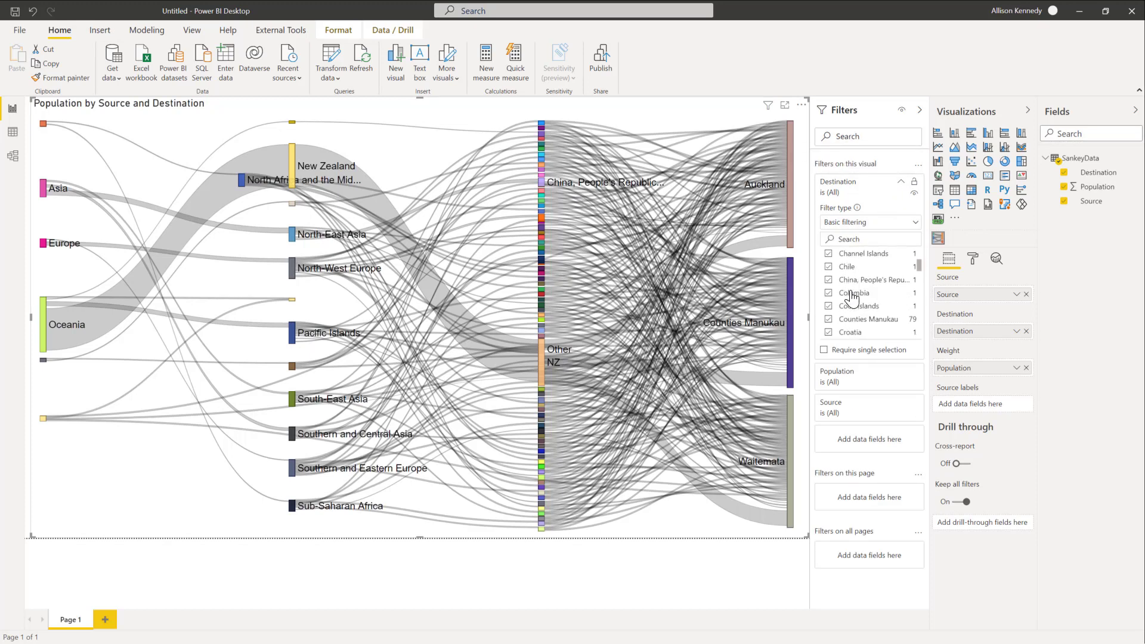
pyautogui.scroll(-4, 851, 297)
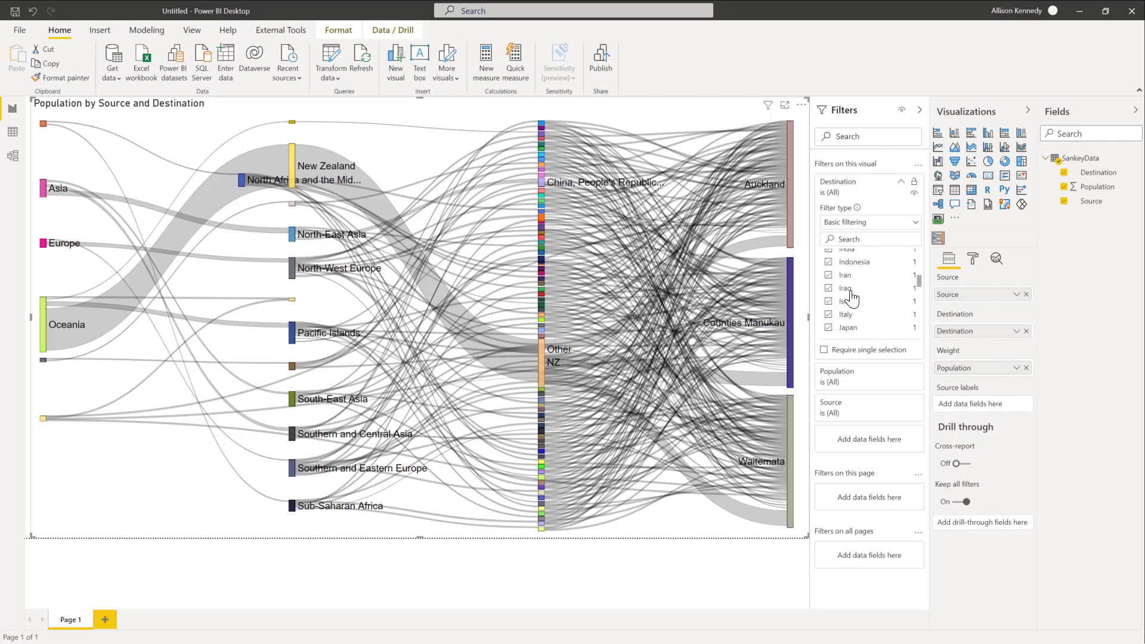
pyautogui.scroll(-3, 851, 296)
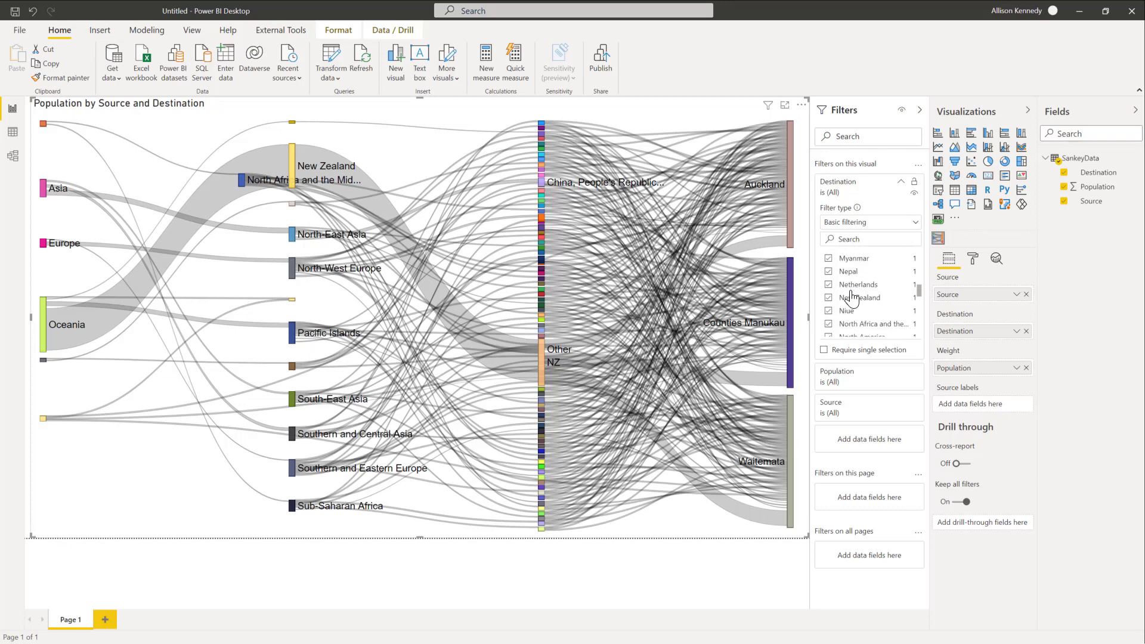
pyautogui.click(829, 298)
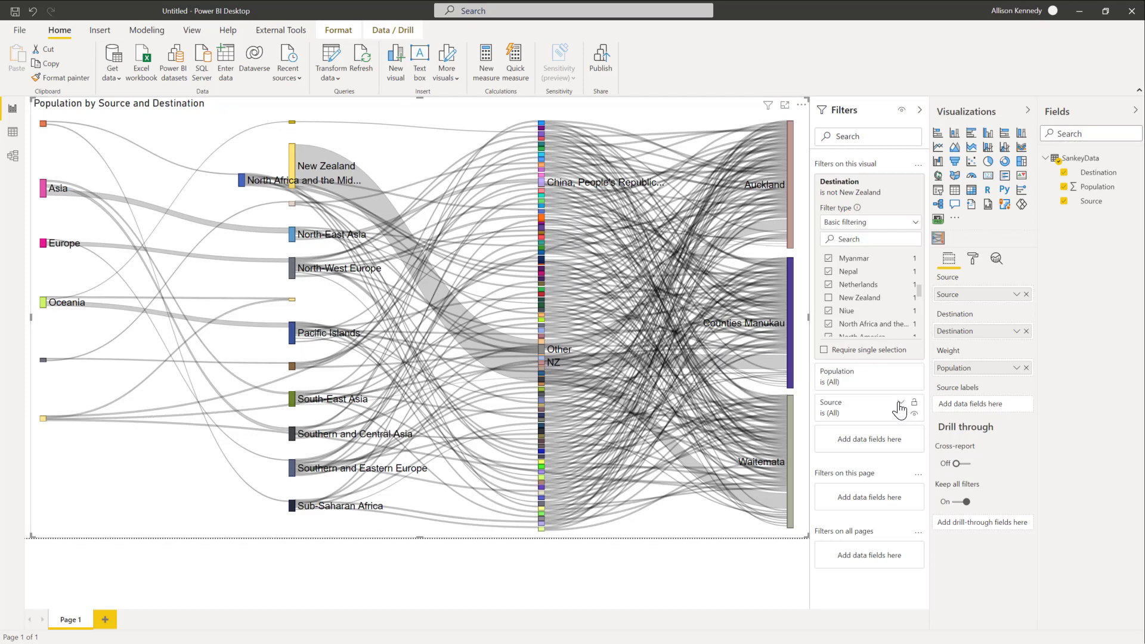
# Step: Filter the Sankey visual's Source field by selecting all values and excluding NZ and New Zealand
pyautogui.click(900, 404)
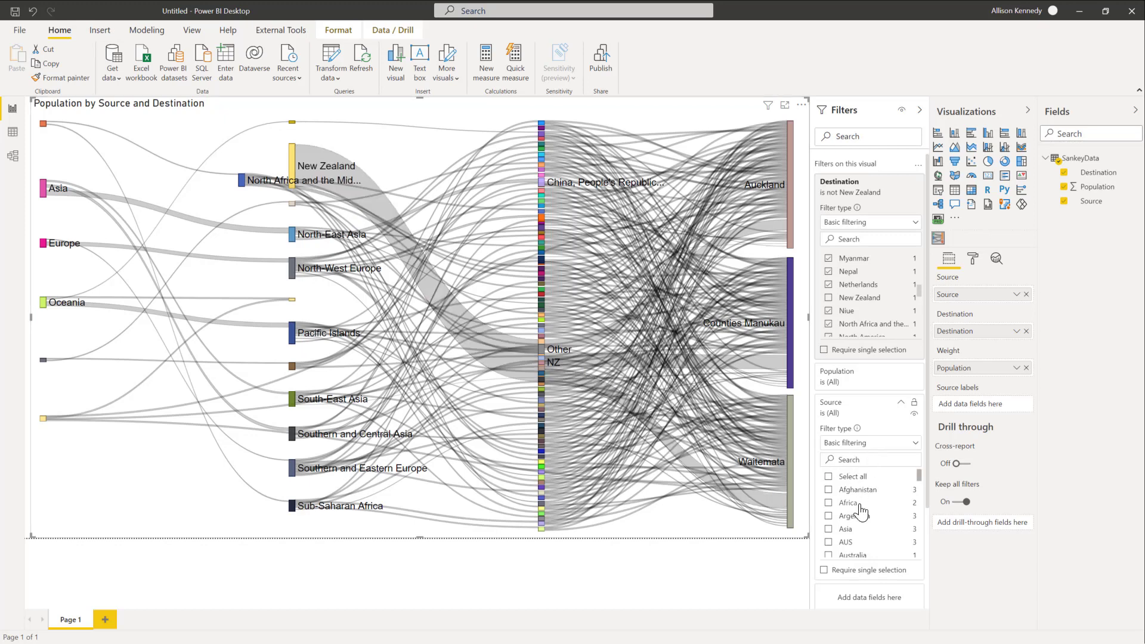
pyautogui.scroll(-3, 868, 527)
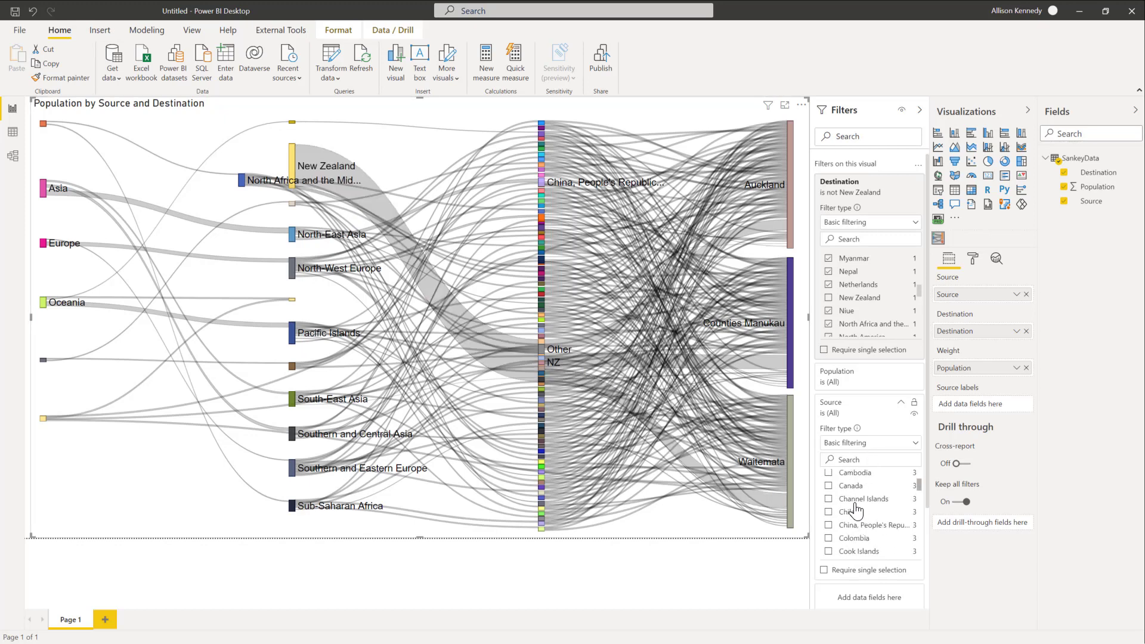
pyautogui.scroll(3, 856, 510)
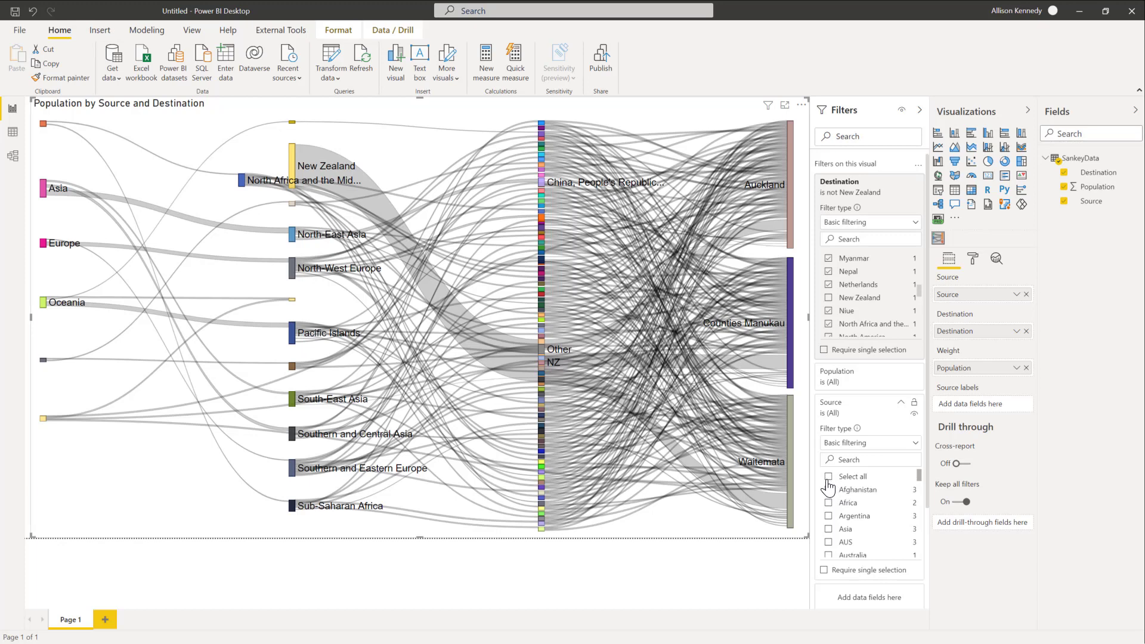
pyautogui.scroll(-12, 840, 500)
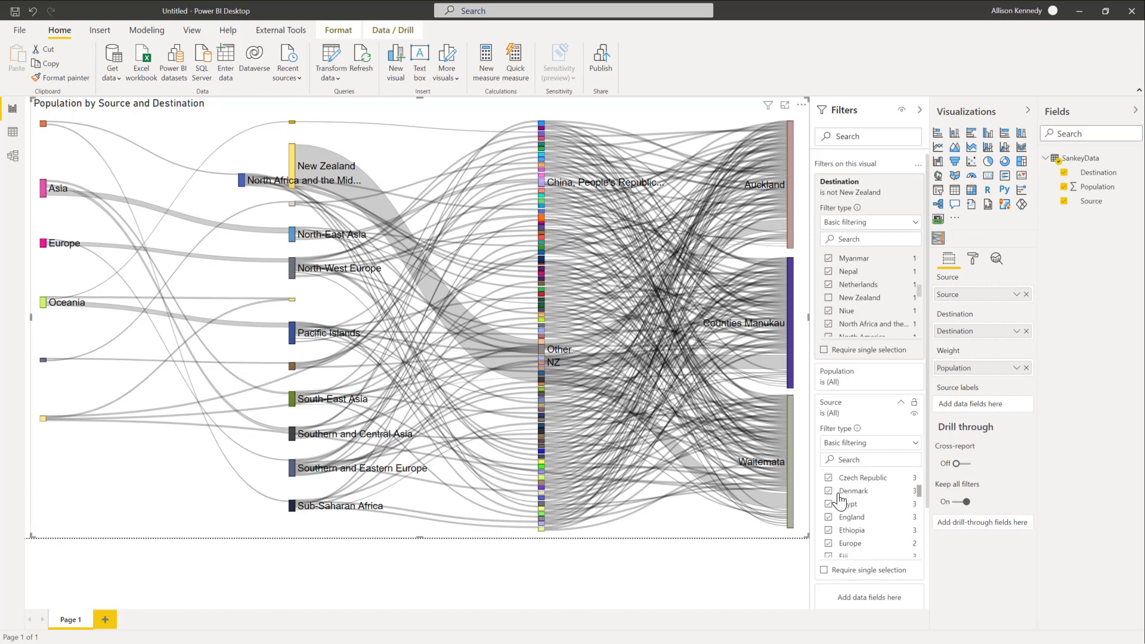
pyautogui.scroll(2, 840, 501)
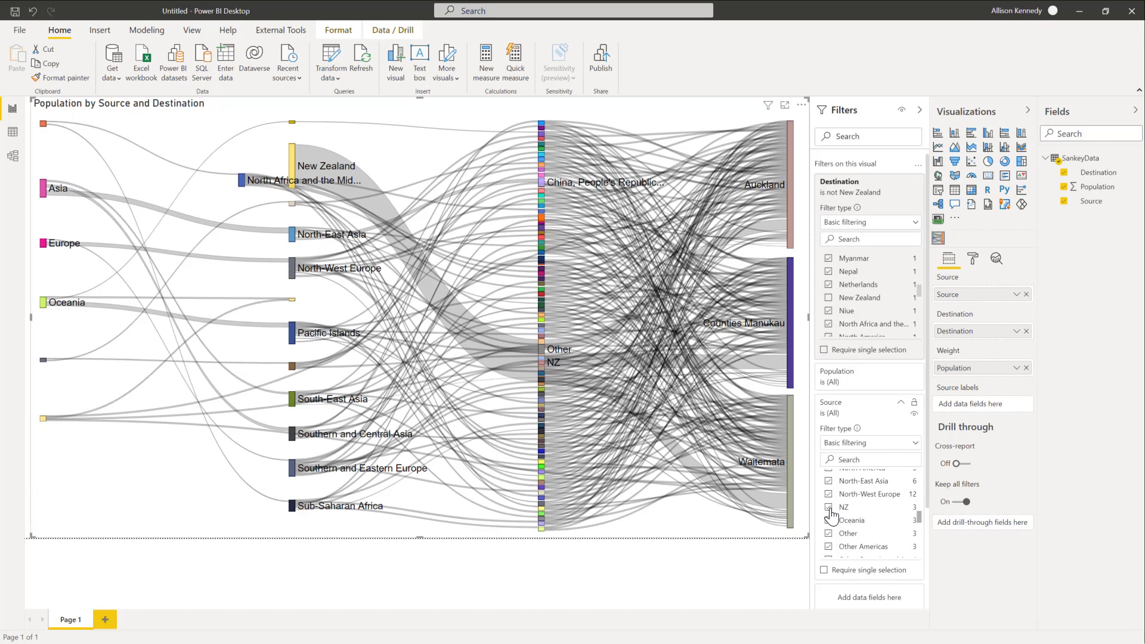
pyautogui.click(828, 507)
pyautogui.scroll(3, 846, 512)
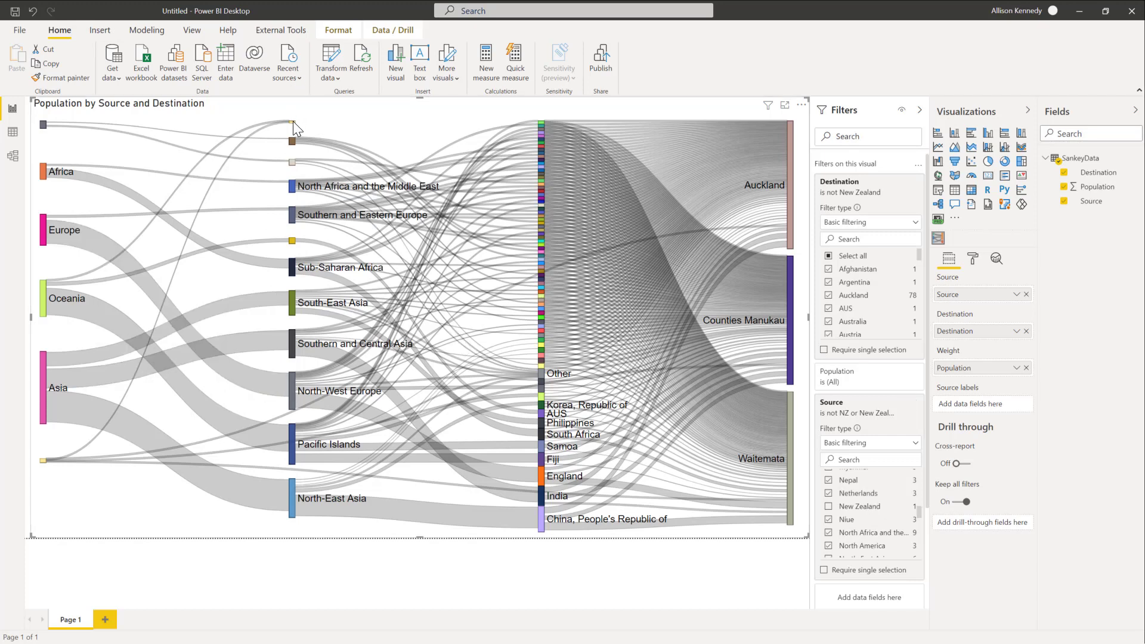
# Step: Compare the filtered Sankey's flows with the coloured Overseas Birthplace chart in the open SanKey NZ birthplace report, and return to the untitled report
pyautogui.moveTo(292, 120)
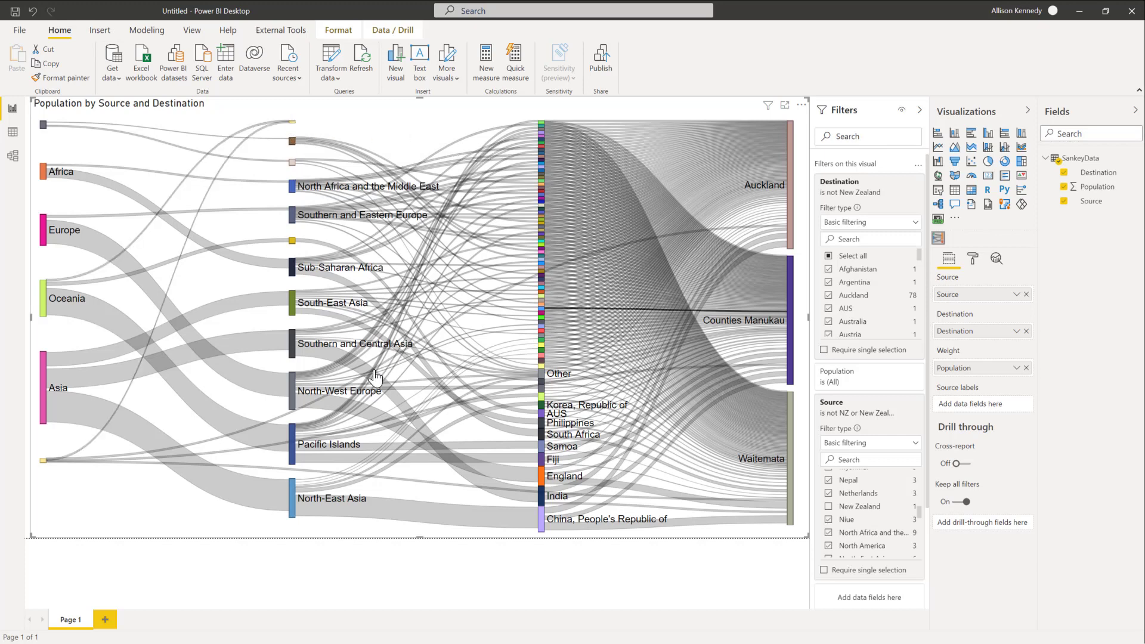
pyautogui.moveTo(375, 376)
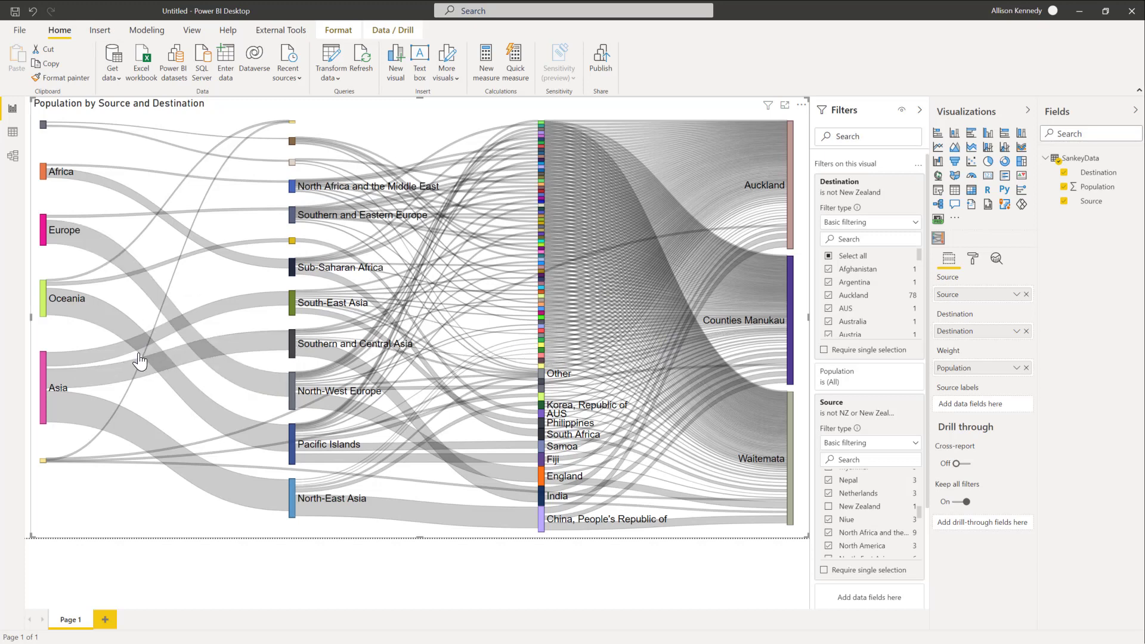
pyautogui.moveTo(139, 361)
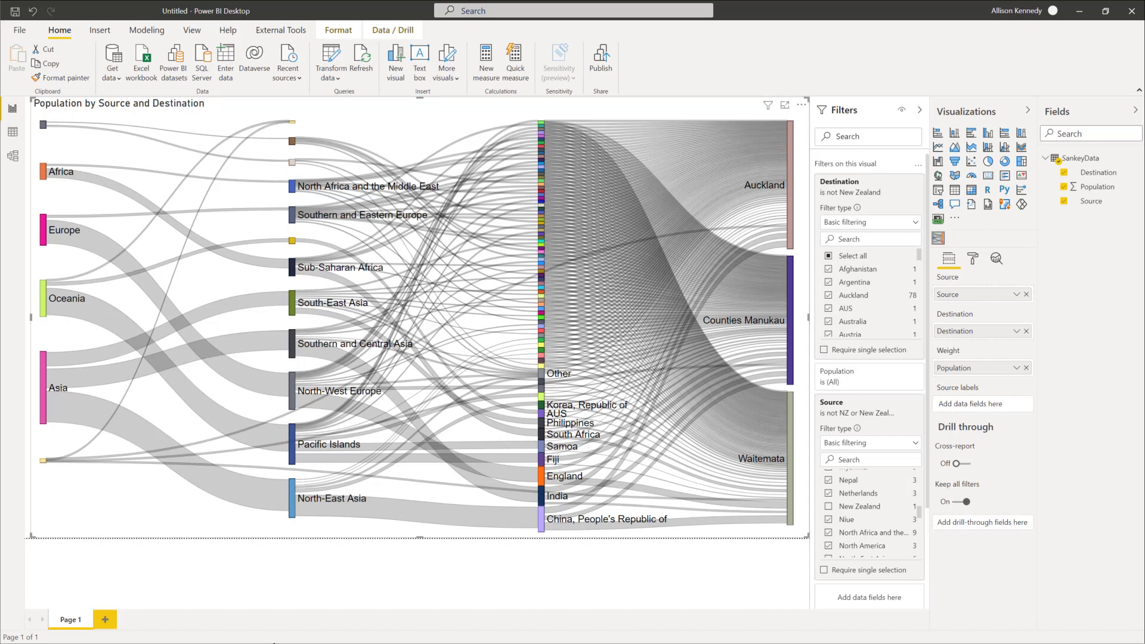
pyautogui.moveTo(367, 532); pyautogui.dragTo(515, 211)
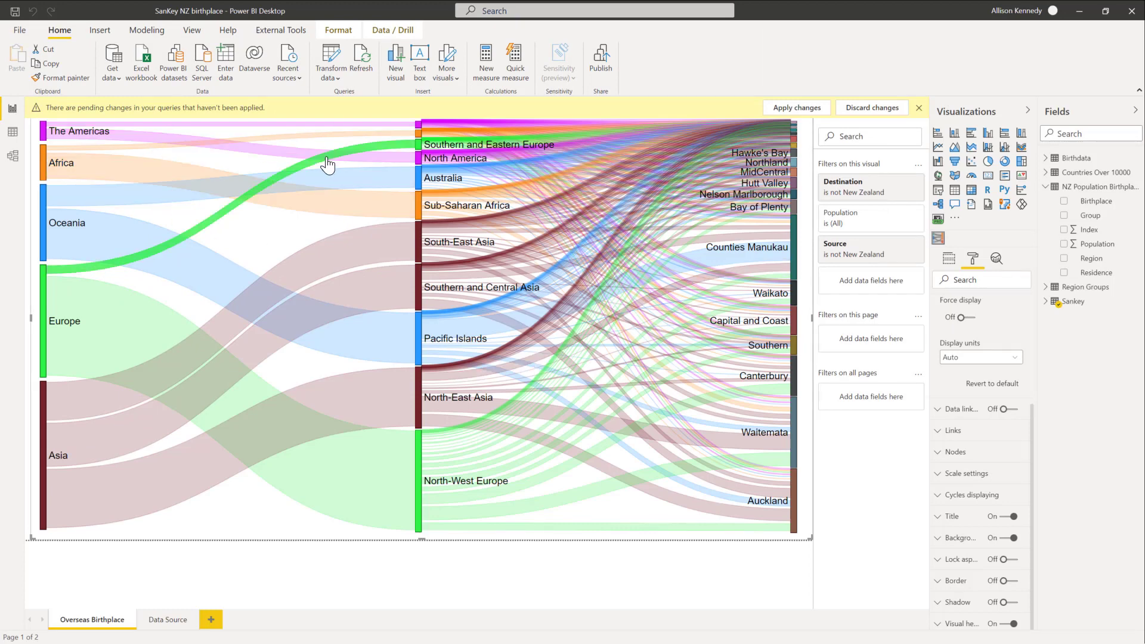
pyautogui.moveTo(451, 248)
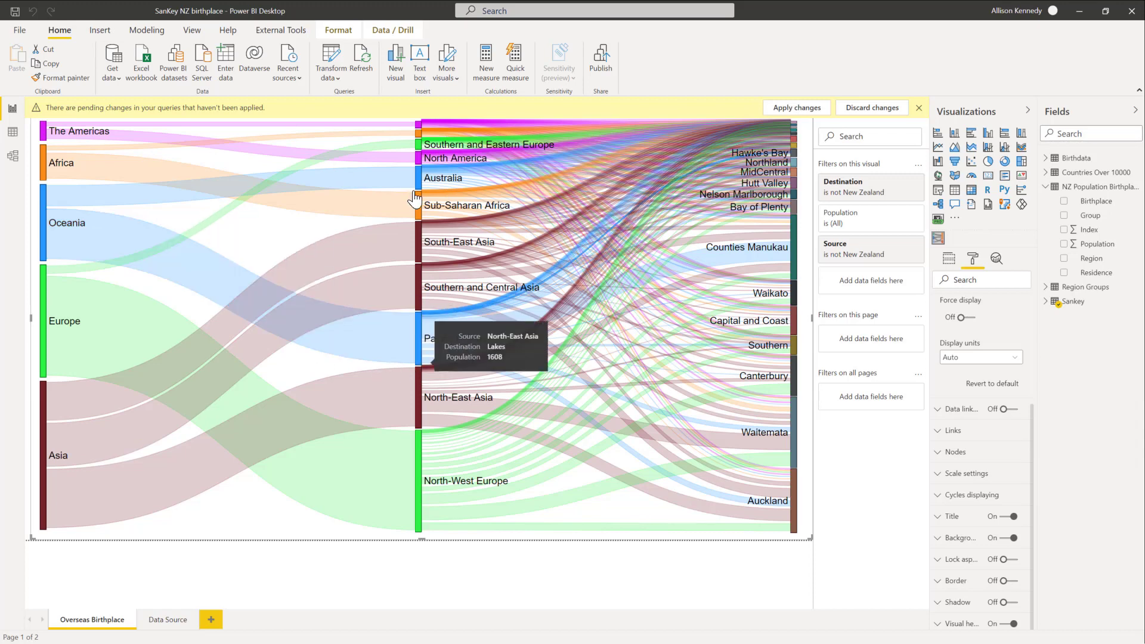
pyautogui.moveTo(445, 188)
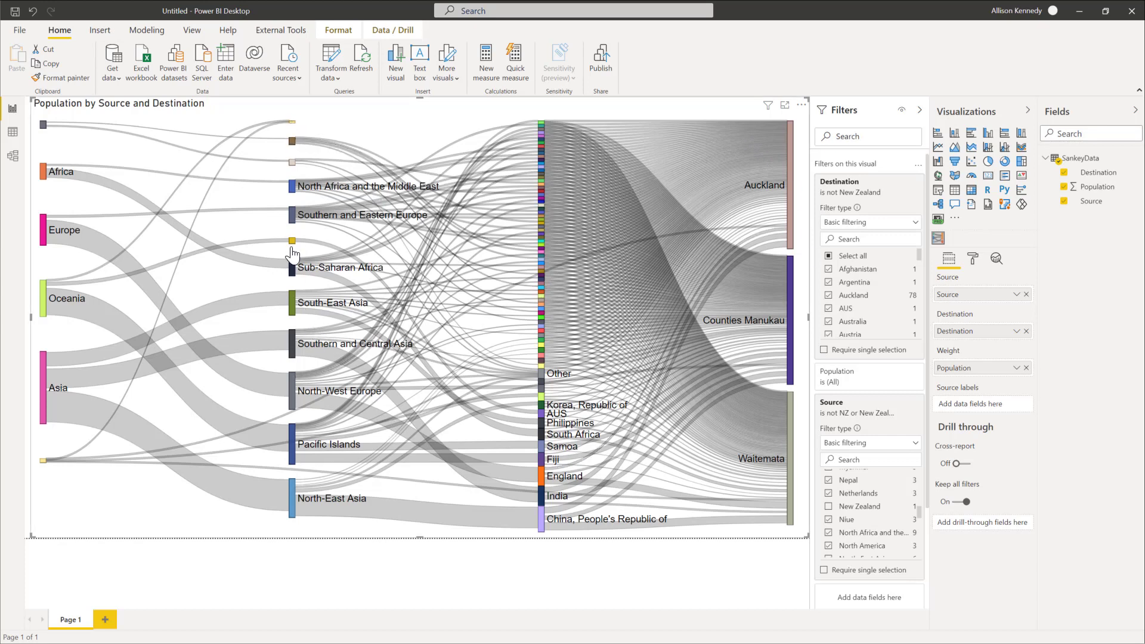
pyautogui.moveTo(215, 375)
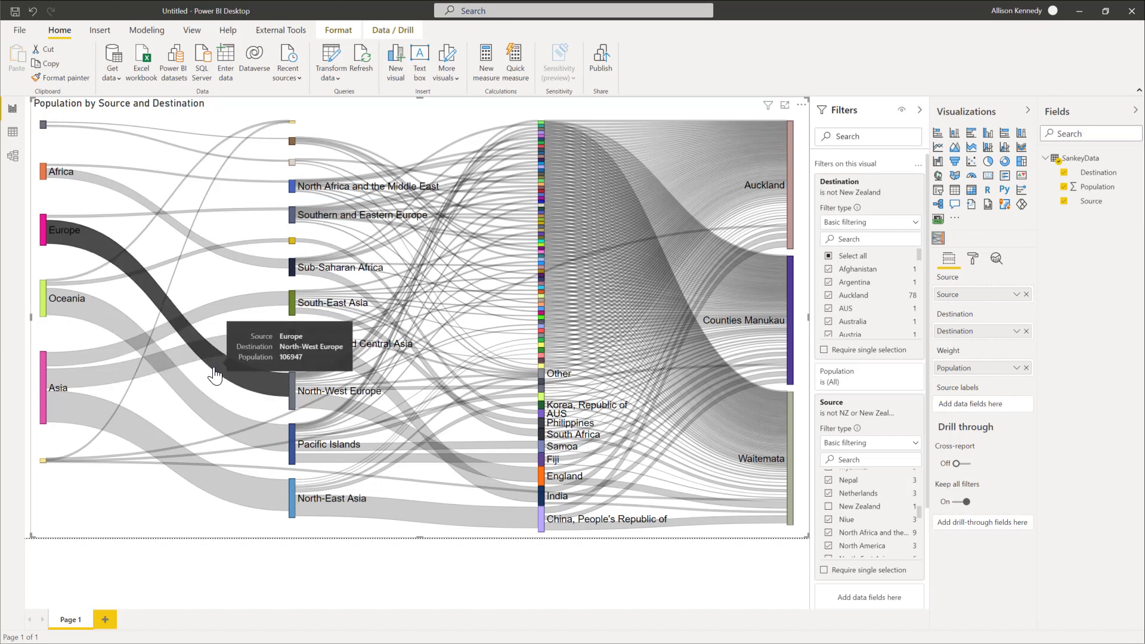